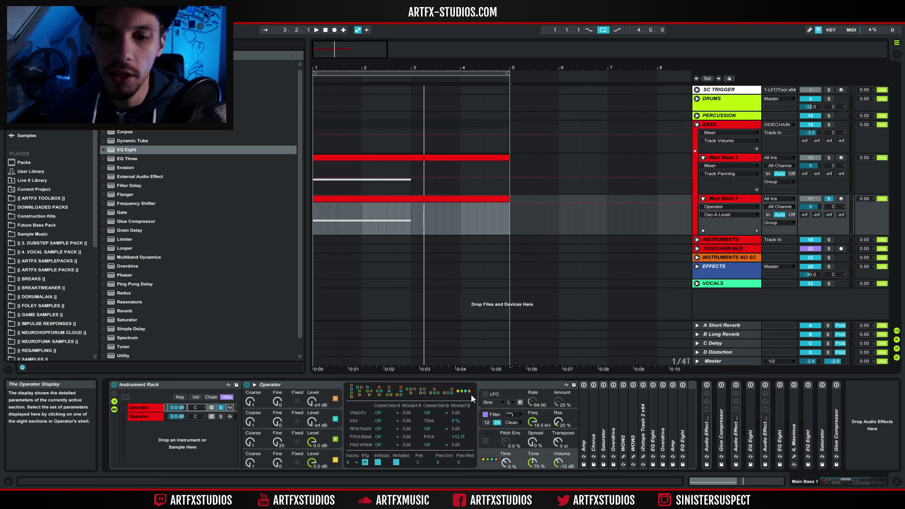
Inspect the first Operator's oscillator A and B settings, including the Saw D waveform, oscillator B's fine tuning and the filter and volume sections
click(335, 455)
click(332, 454)
click(324, 437)
click(327, 457)
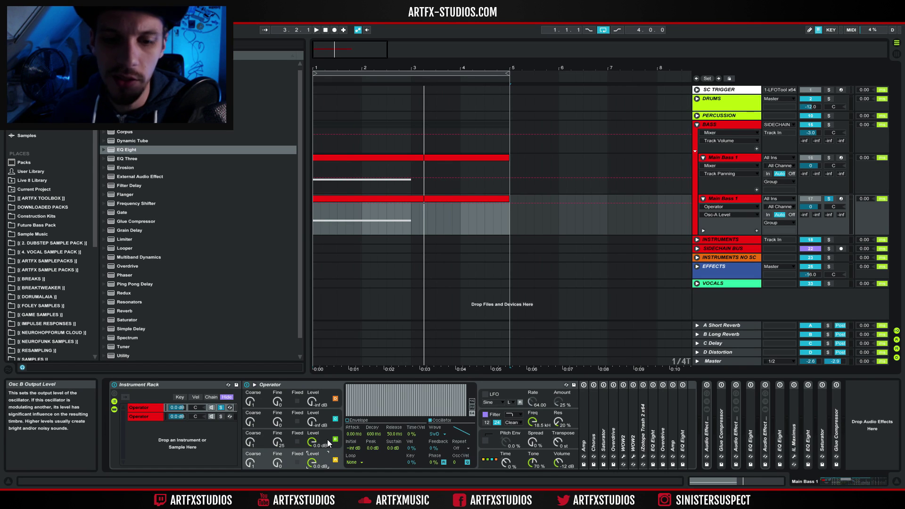
click(431, 434)
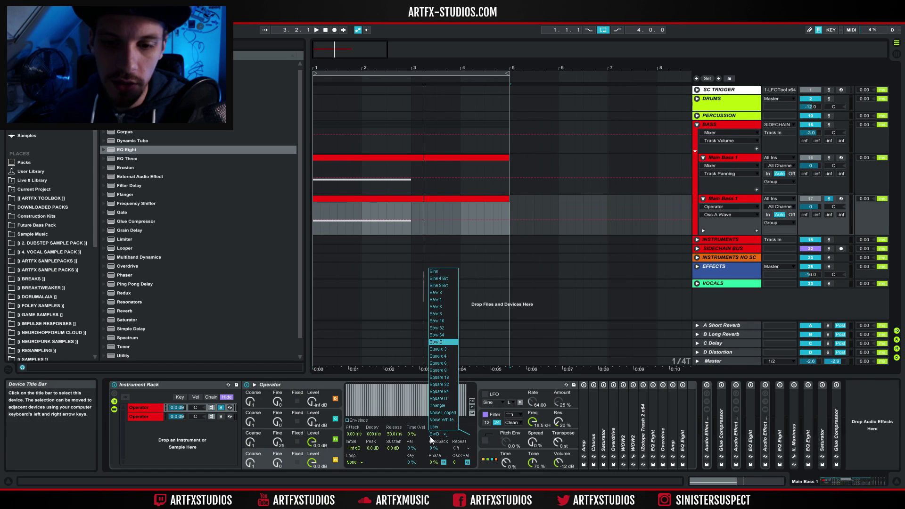
click(446, 343)
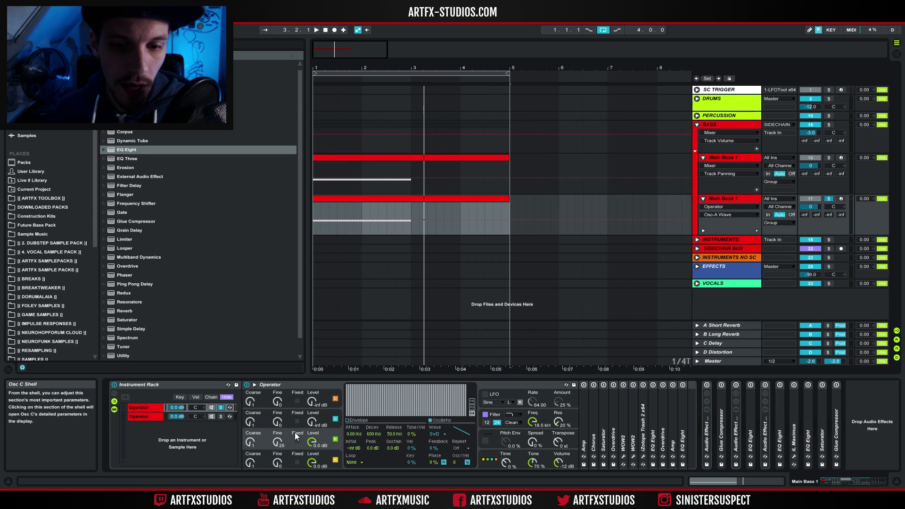
drag(279, 443, 284, 440)
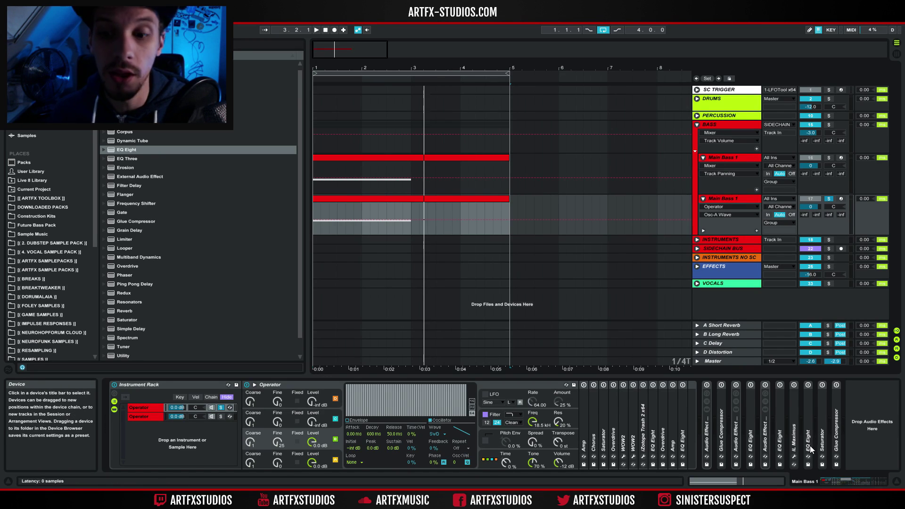
click(568, 434)
click(564, 458)
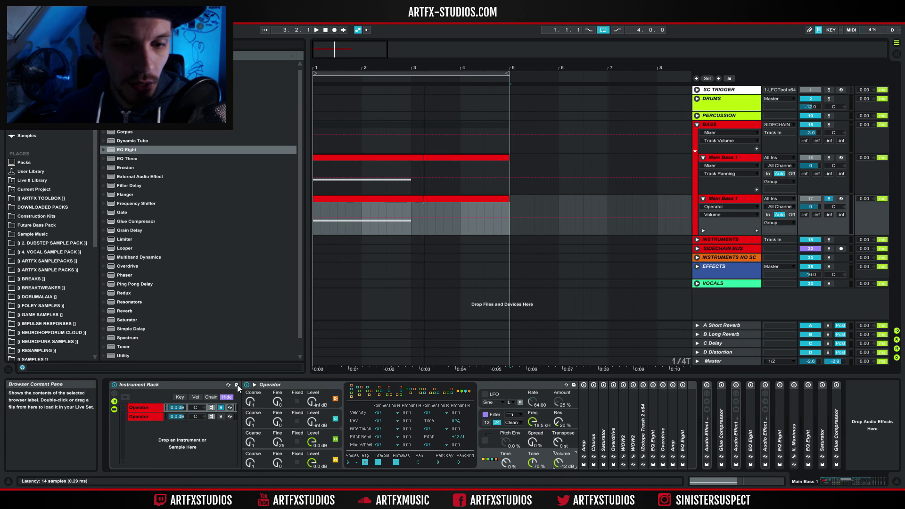
Open the MIDI clip on the lower Main Bass 1 track, inspect its pitch bend envelope and play it
double_click(362, 197)
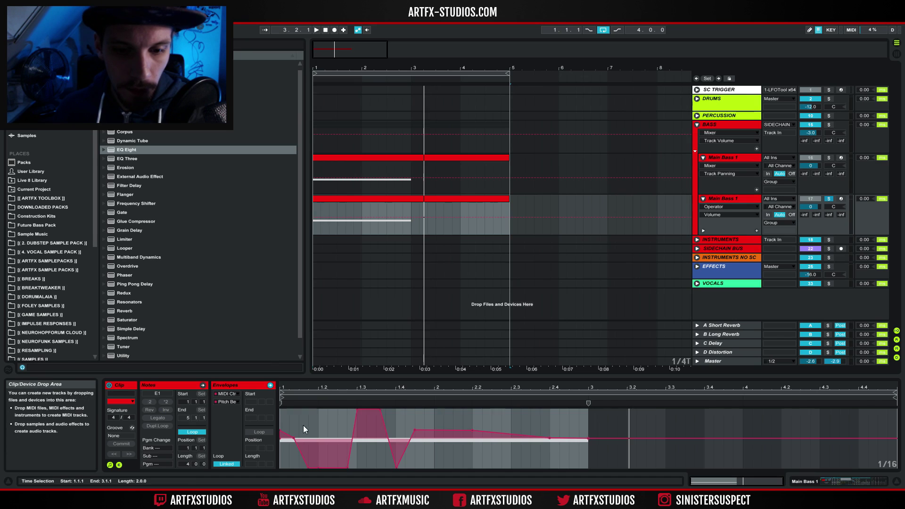
click(308, 421)
click(284, 417)
key(space)
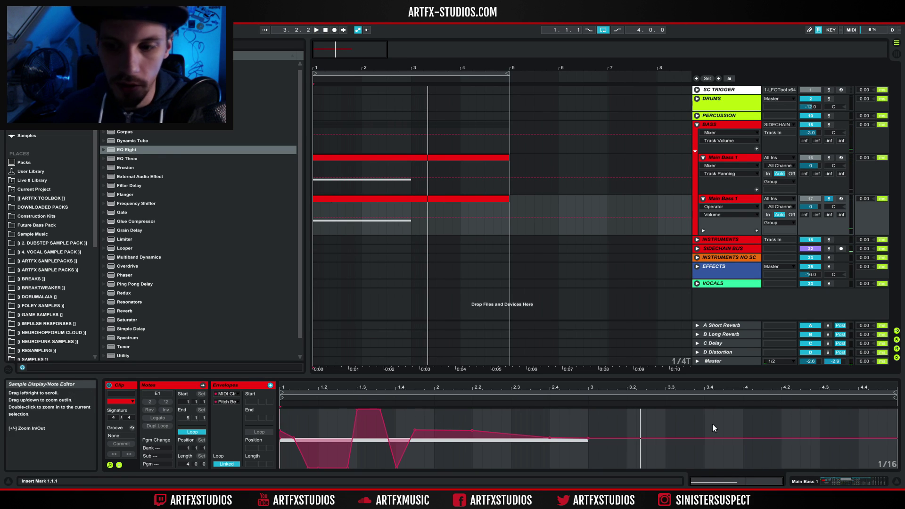
Return to the track's devices and inspect the oscillator and global settings of the second Operator chain
click(858, 483)
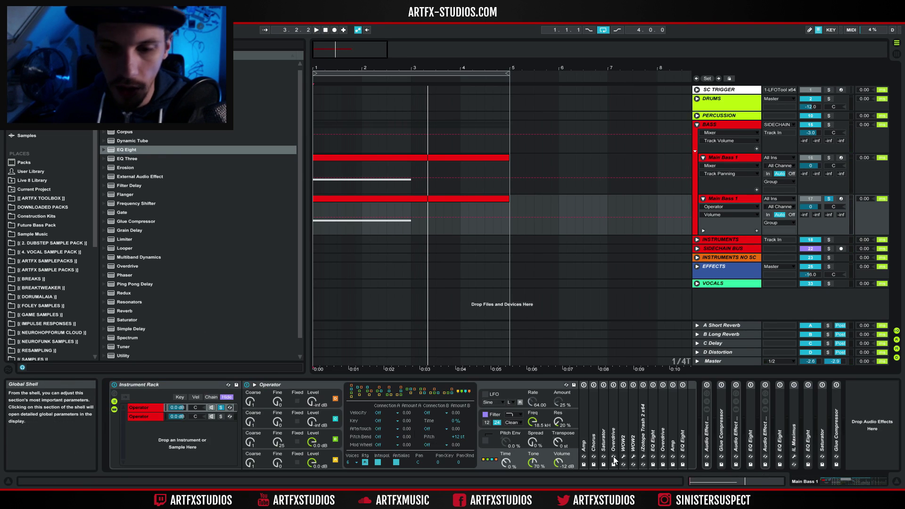
click(158, 416)
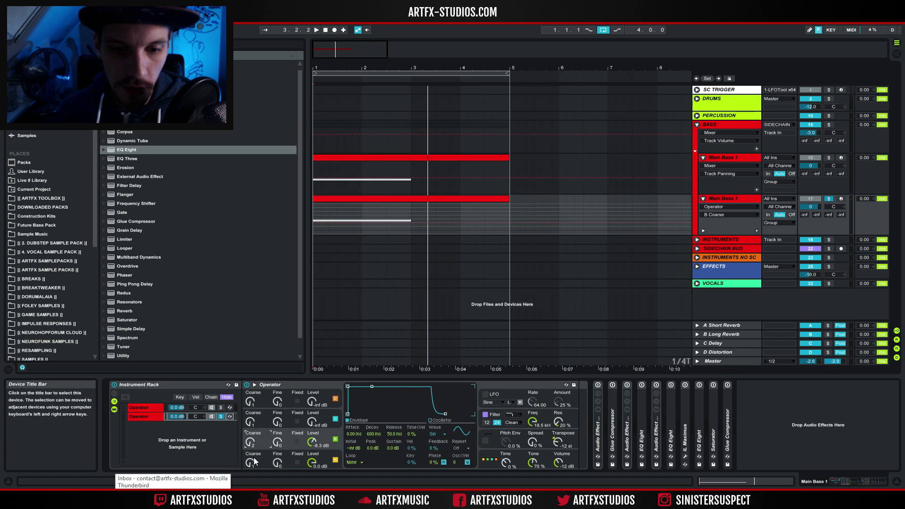
click(484, 459)
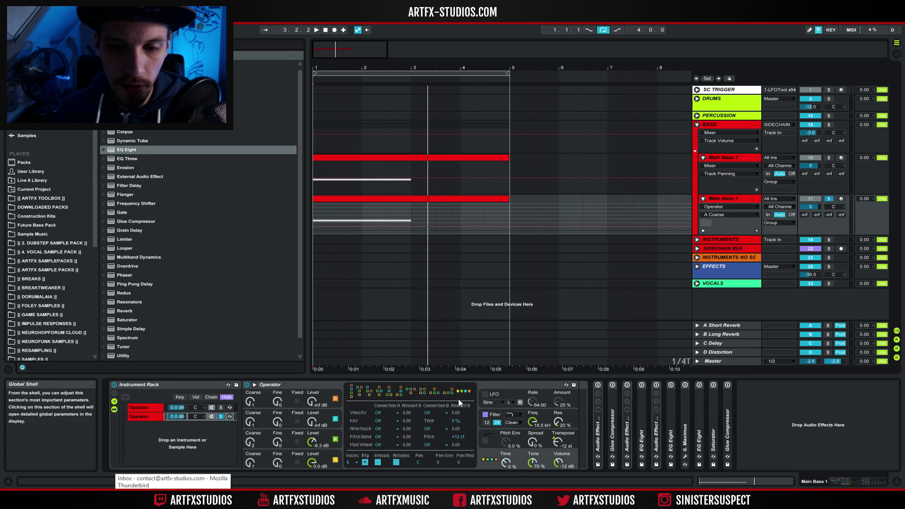
click(265, 450)
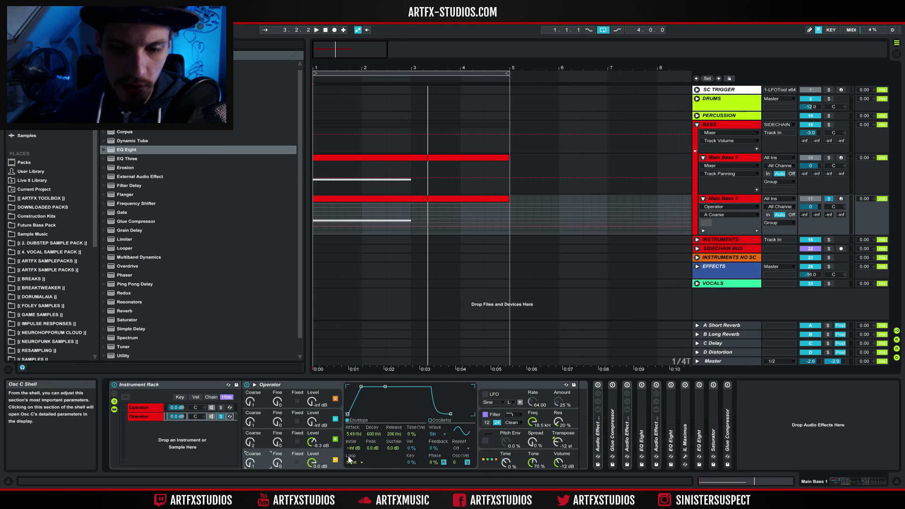
click(322, 437)
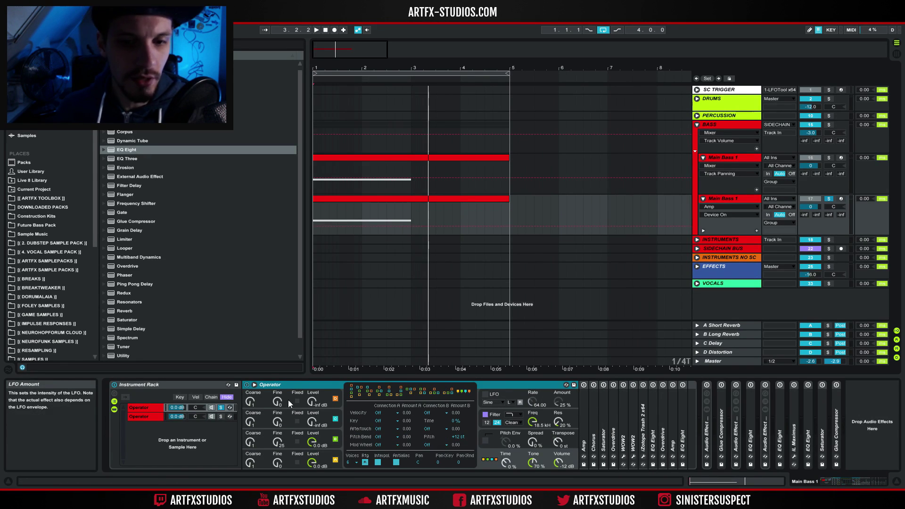
Fold the first chain's Operator, unfold the Amp after it, and compare playback with the Amp off and on, leaving it activated
double_click(281, 385)
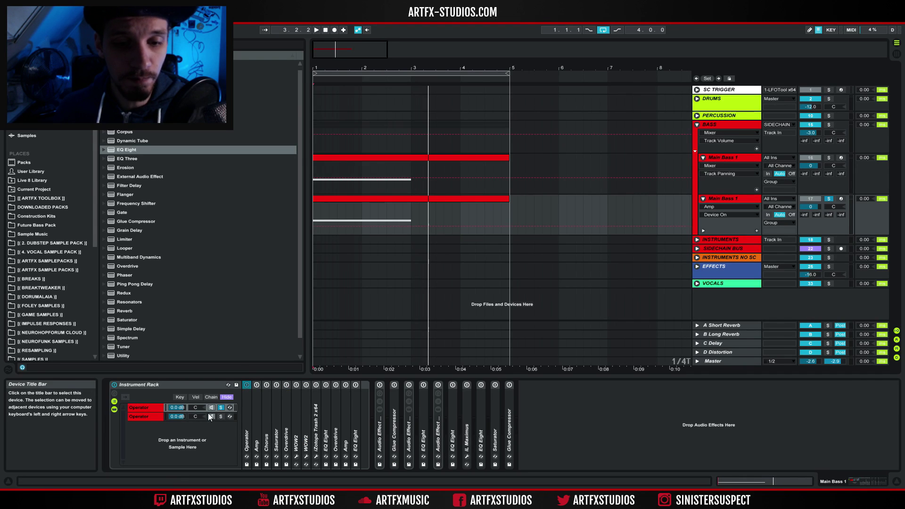
double_click(257, 400)
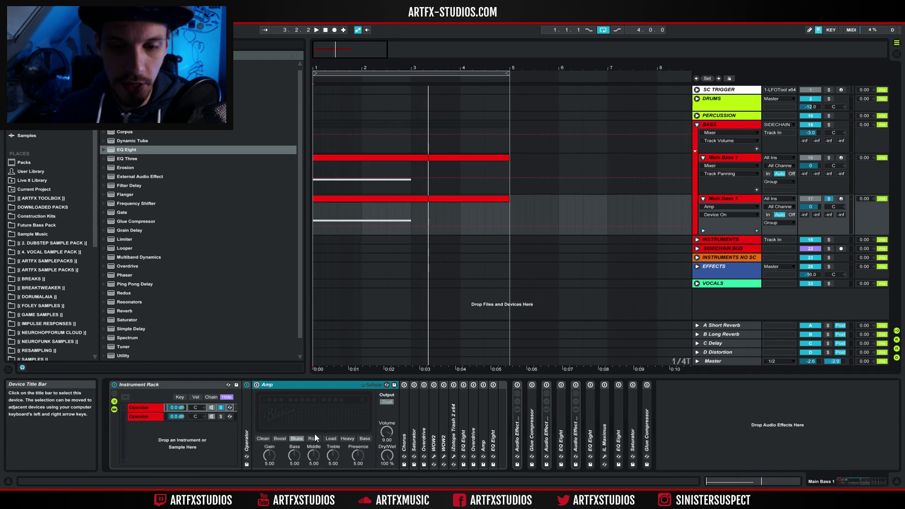
click(257, 385)
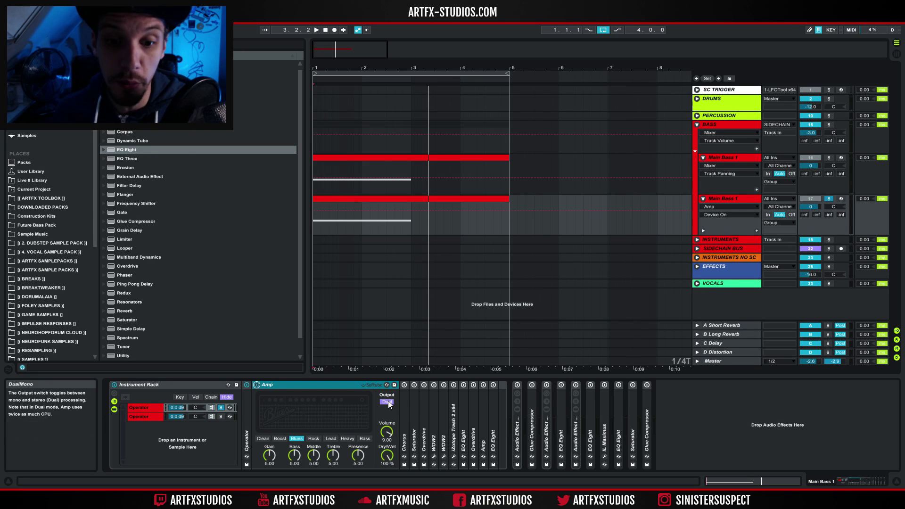
click(257, 384)
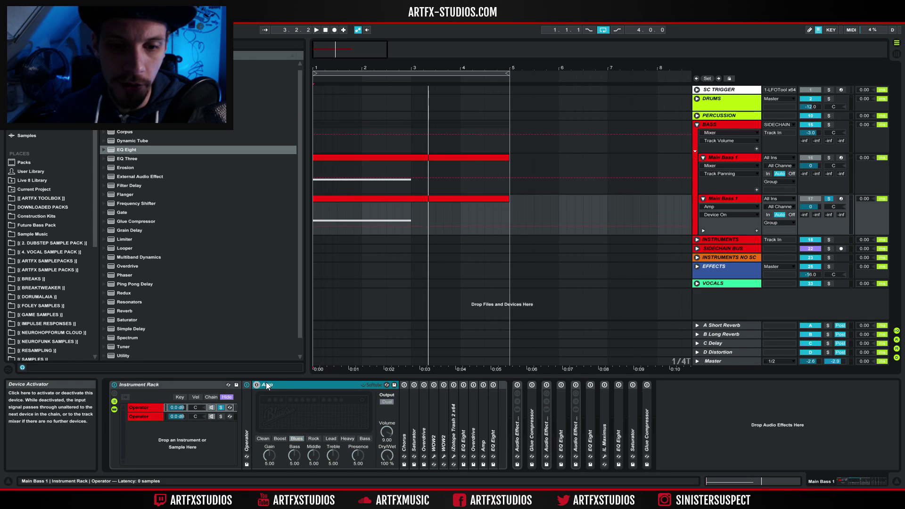
key(space)
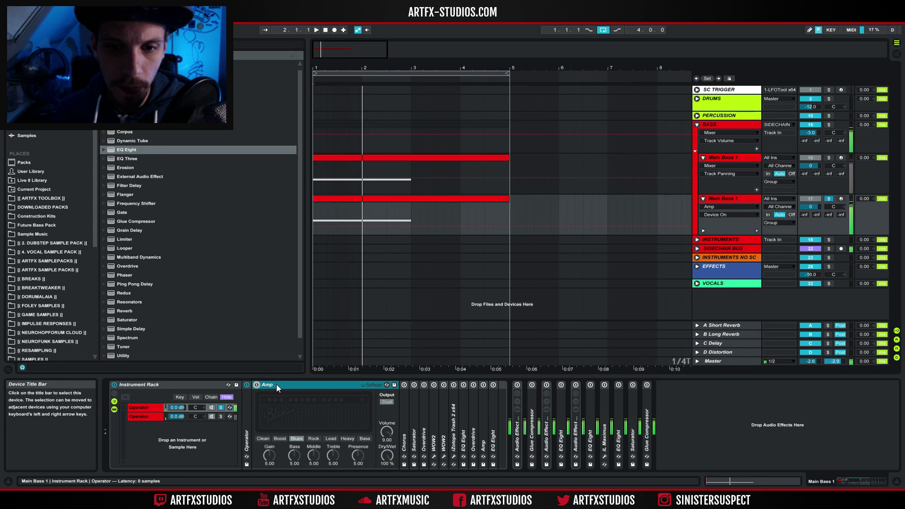
click(256, 385)
key(space)
key(space)
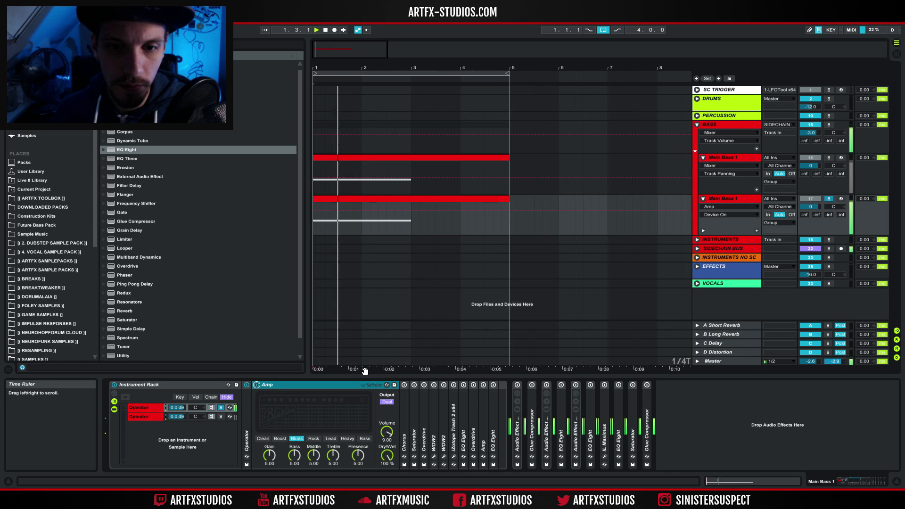
key(space)
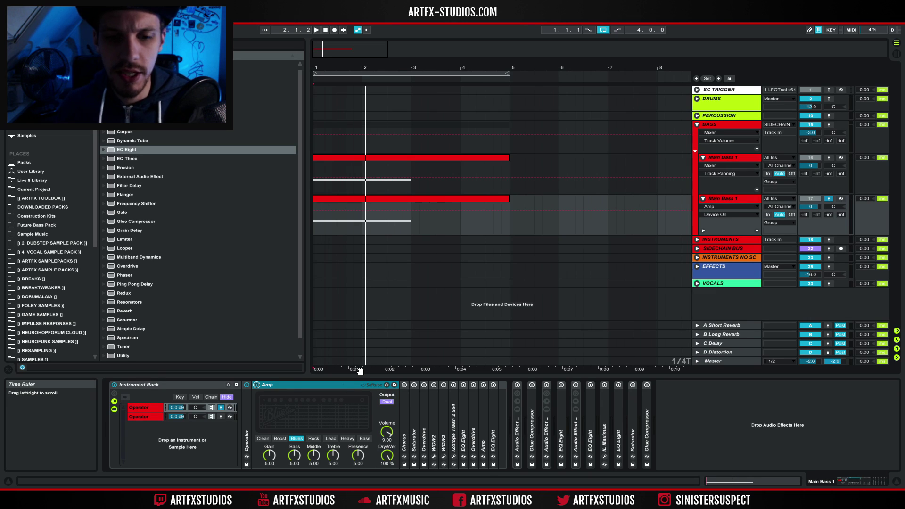
Fold the Amp, unfold and activate the Chorus in the first chain, and play the bass through it
double_click(289, 385)
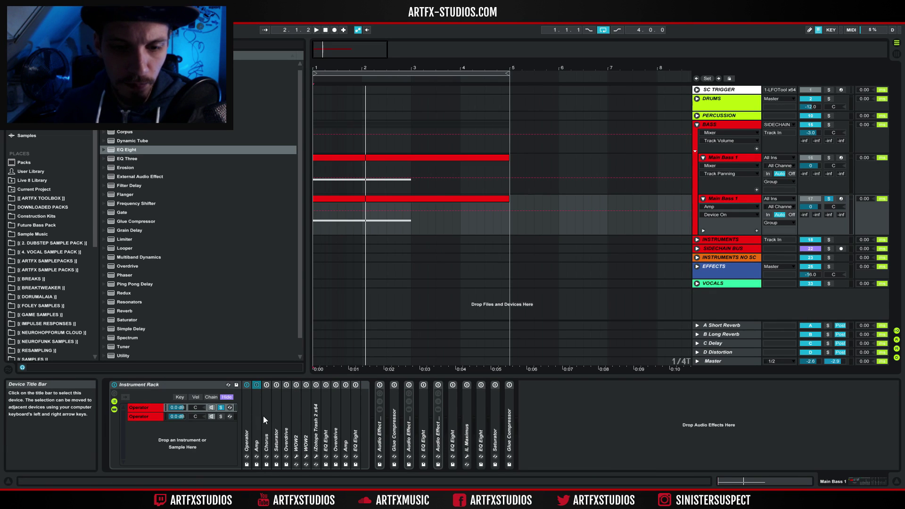
double_click(265, 415)
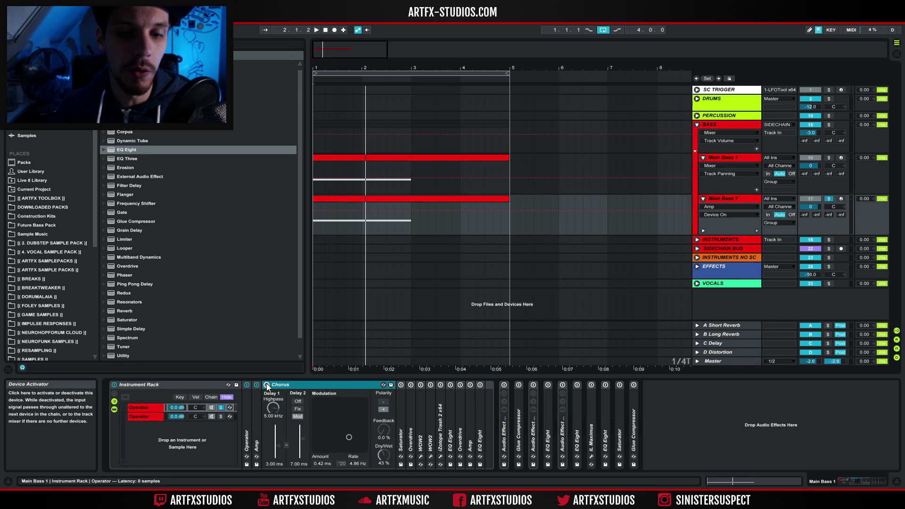
key(space)
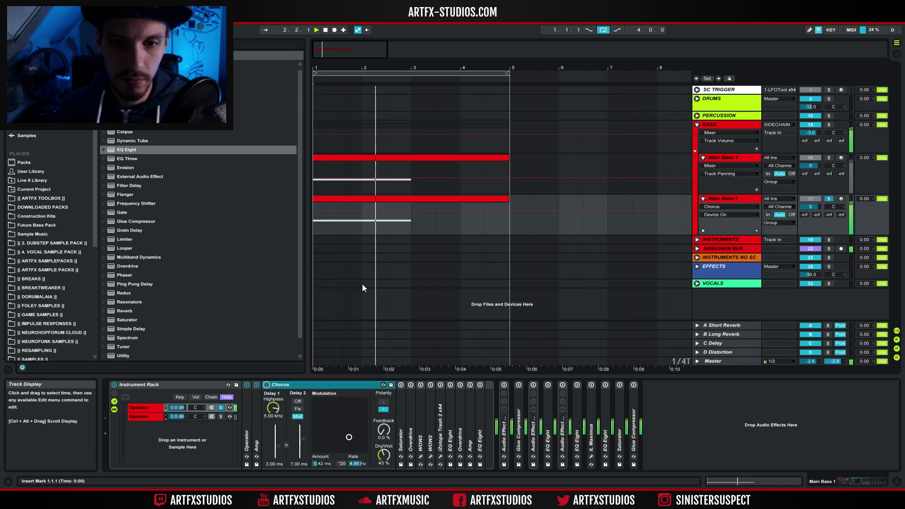
key(space)
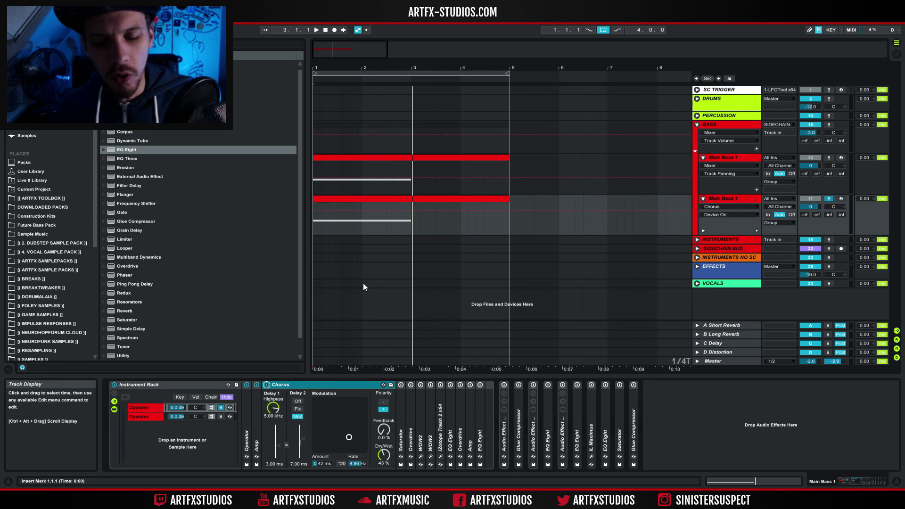
Fold the Chorus, unfold and activate the Saturator in the first chain, and play the bass through it
double_click(287, 388)
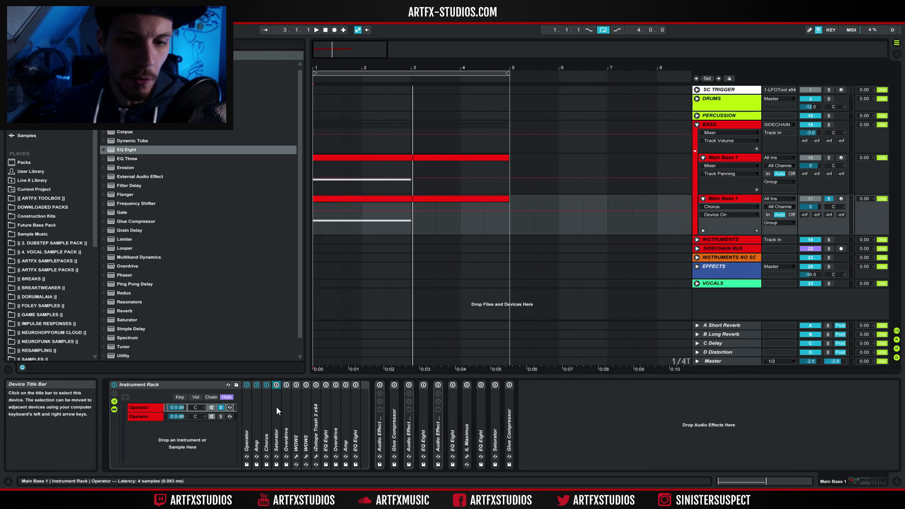
double_click(276, 406)
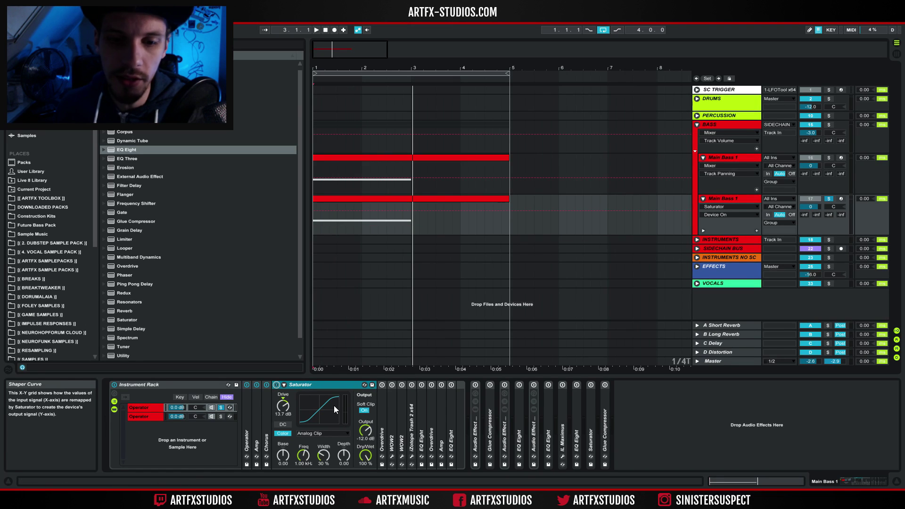
key(space)
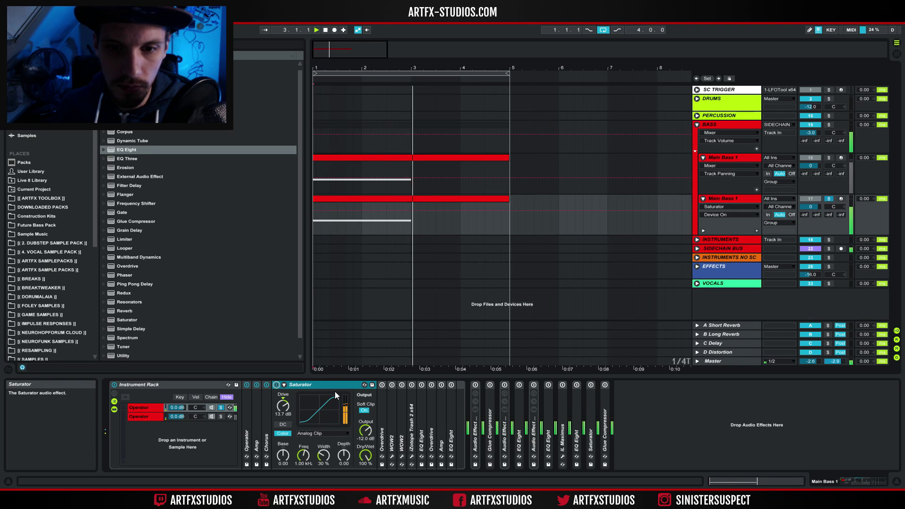
key(space)
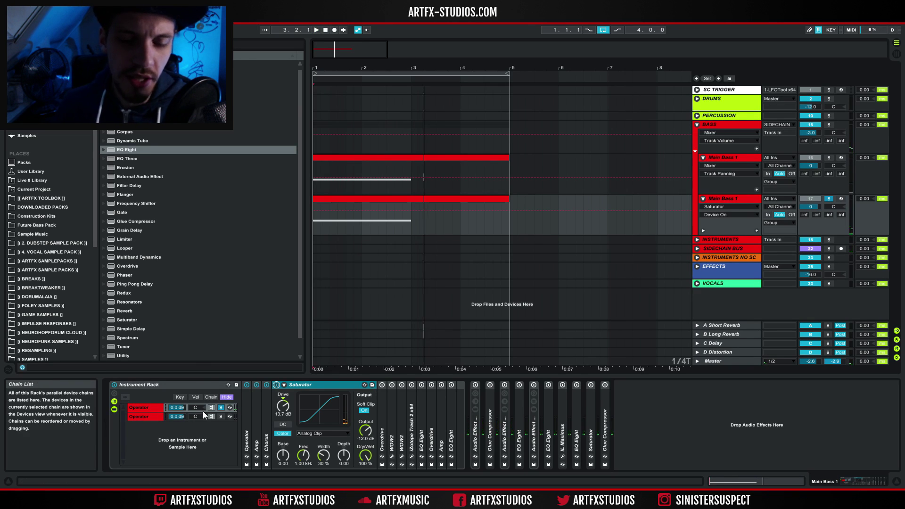
Unfold the Operator in the first rack chain and play the bass with the activated effects
click(138, 408)
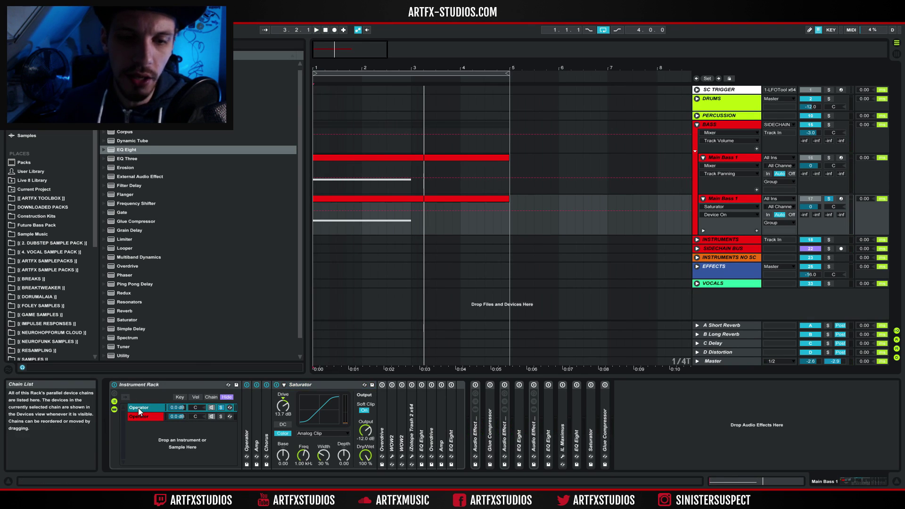
double_click(247, 405)
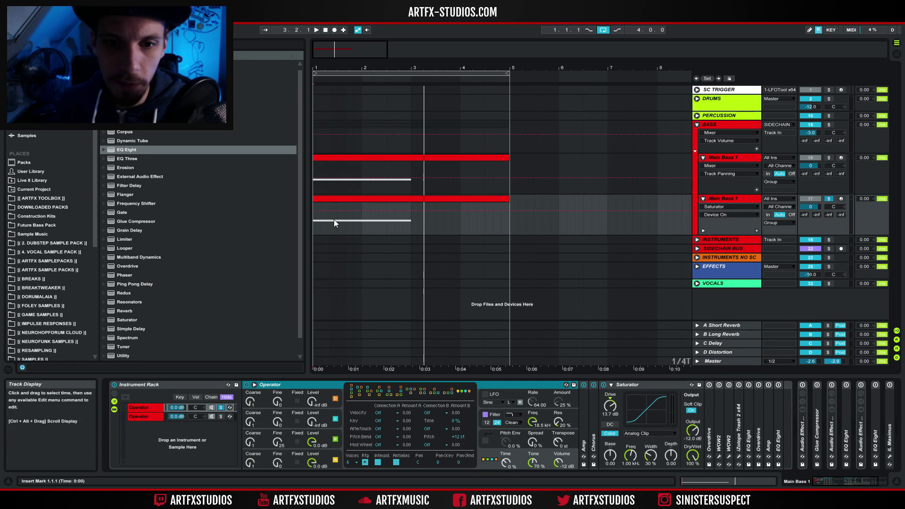
key(space)
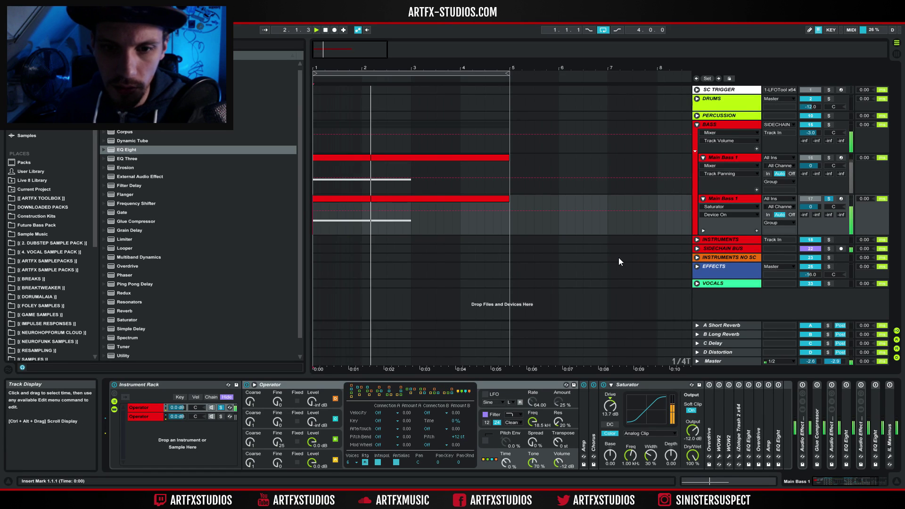
key(space)
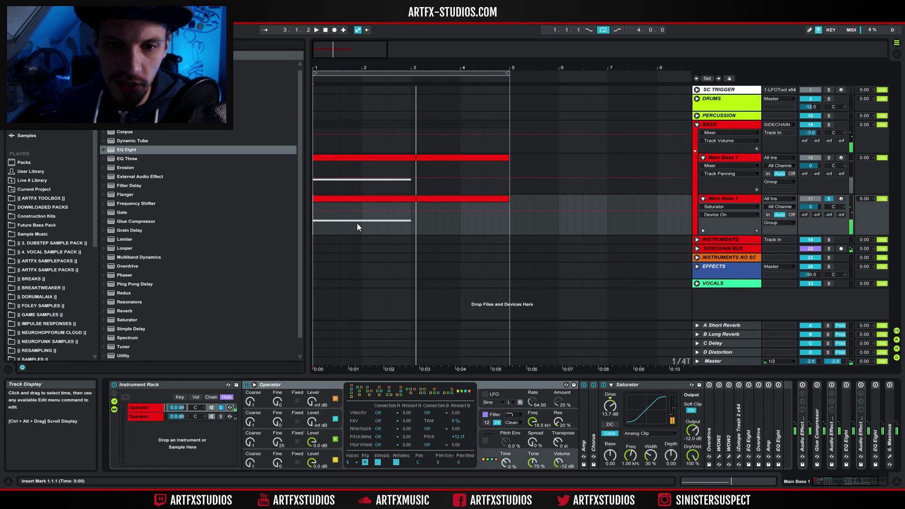
Try a fine tuning of 53 on the first Operator's oscillator B and play the bass
click(277, 441)
drag(277, 442, 277, 384)
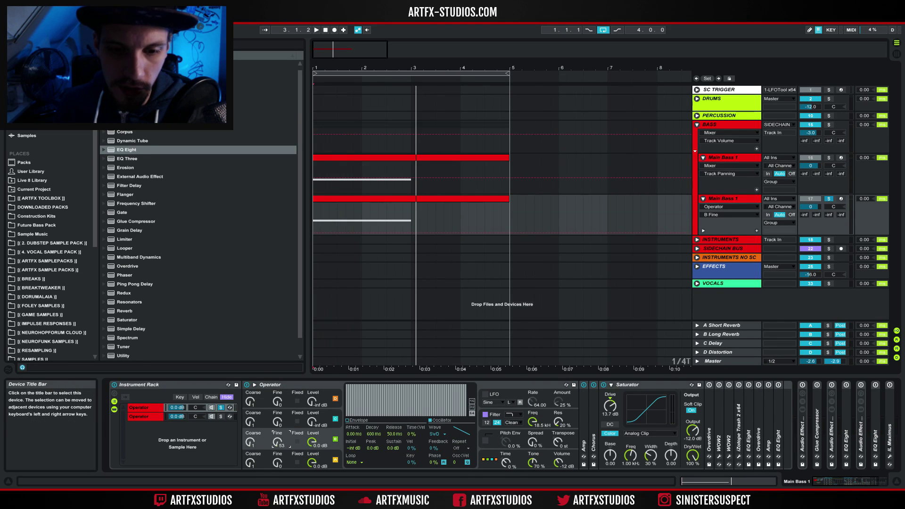
key(space)
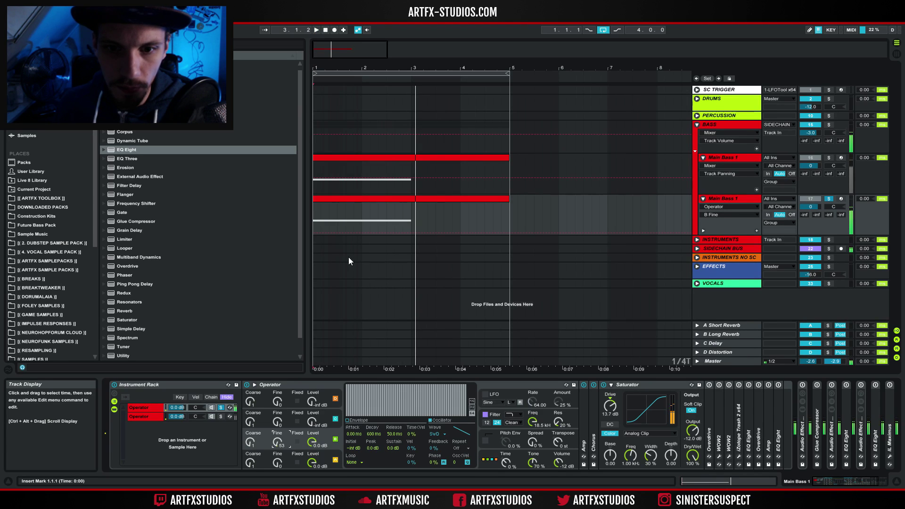
key(space)
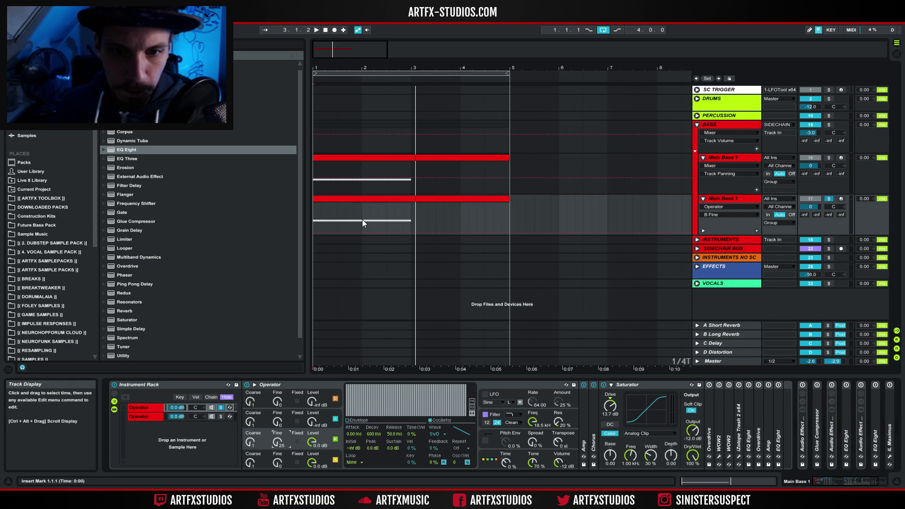
Raise the B Fine automation of the first Operator between bars 2 and 3, and play the bass from the start
drag(361, 220, 403, 232)
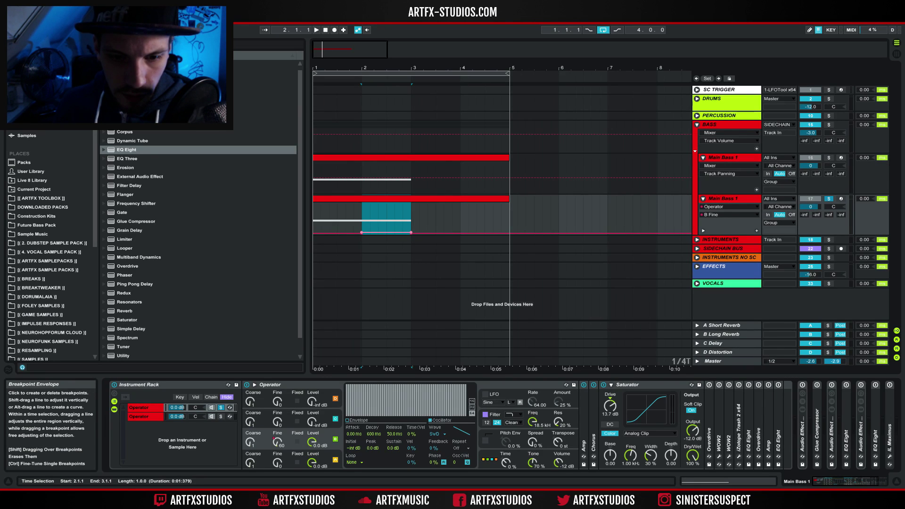
click(319, 219)
key(space)
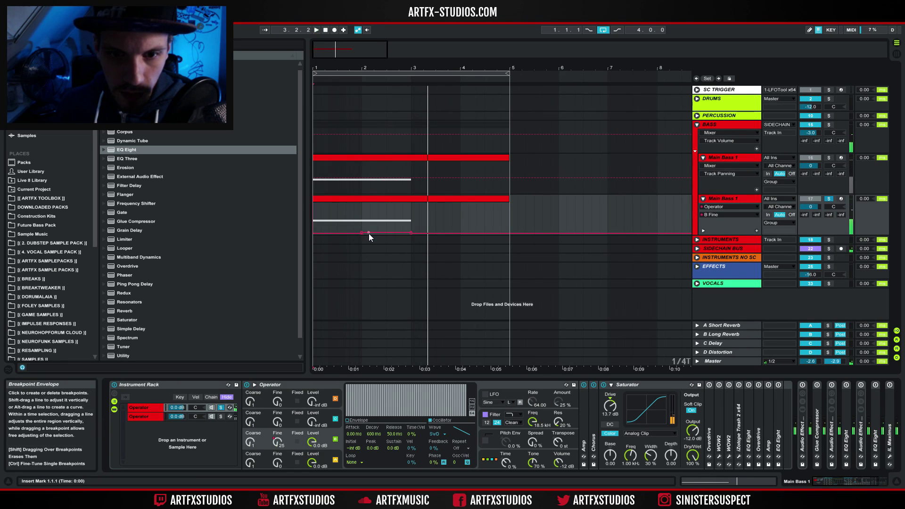
click(321, 214)
click(316, 214)
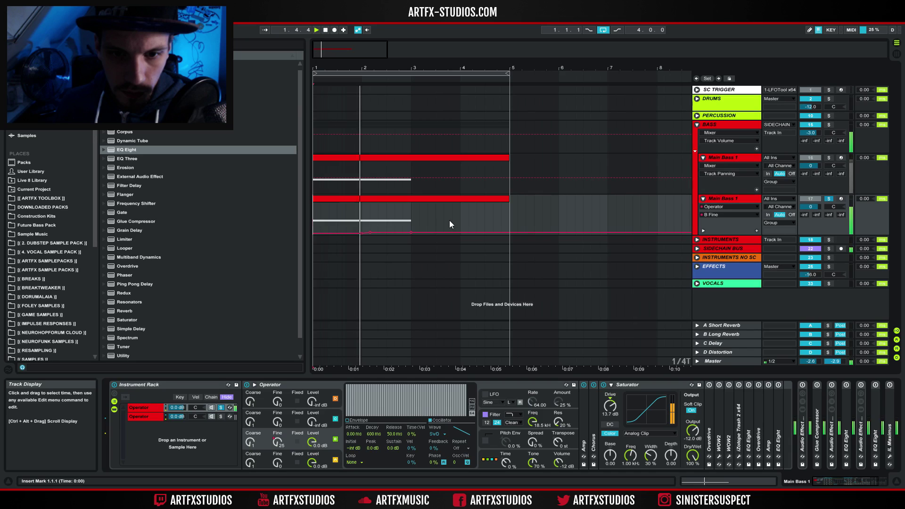
Shape a short ramp in the B Fine automation just before bar 2 and play the bass
click(354, 232)
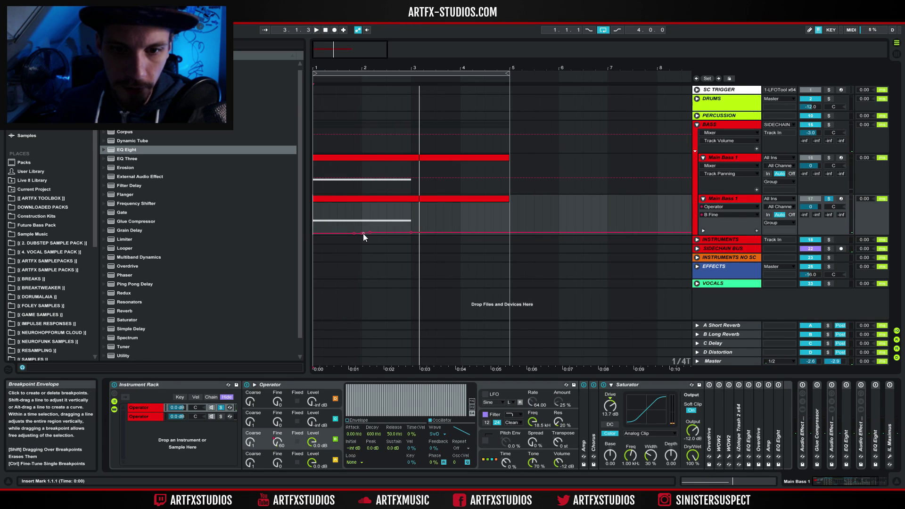
drag(363, 233, 362, 233)
key(space)
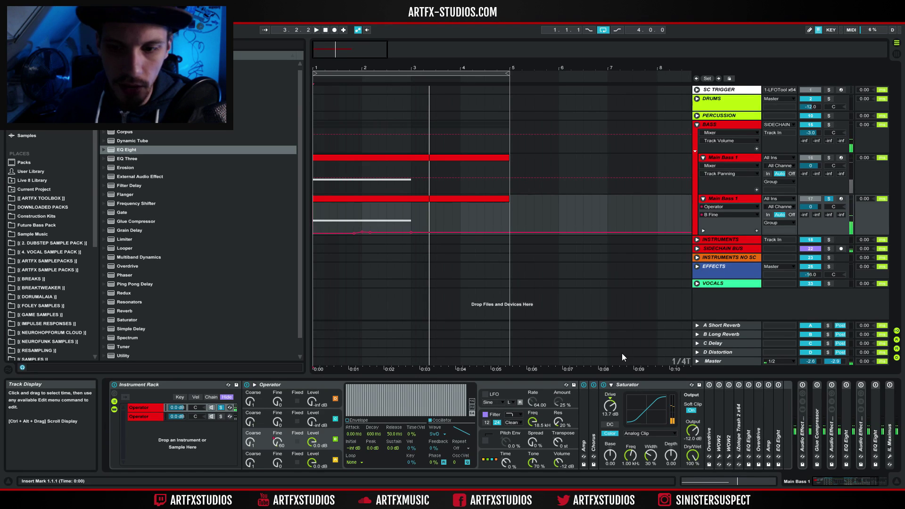
Fold the Saturator, then unfold and activate the first Overdrive in the first chain
double_click(662, 385)
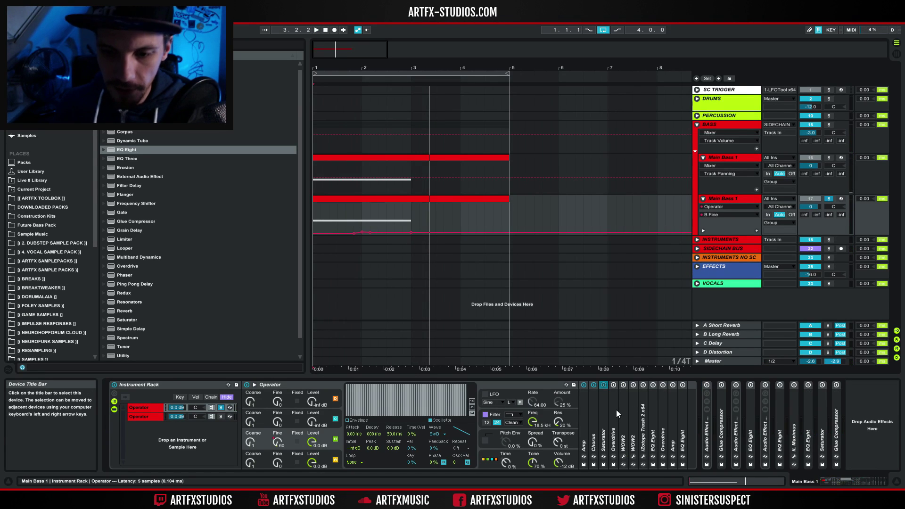
double_click(605, 405)
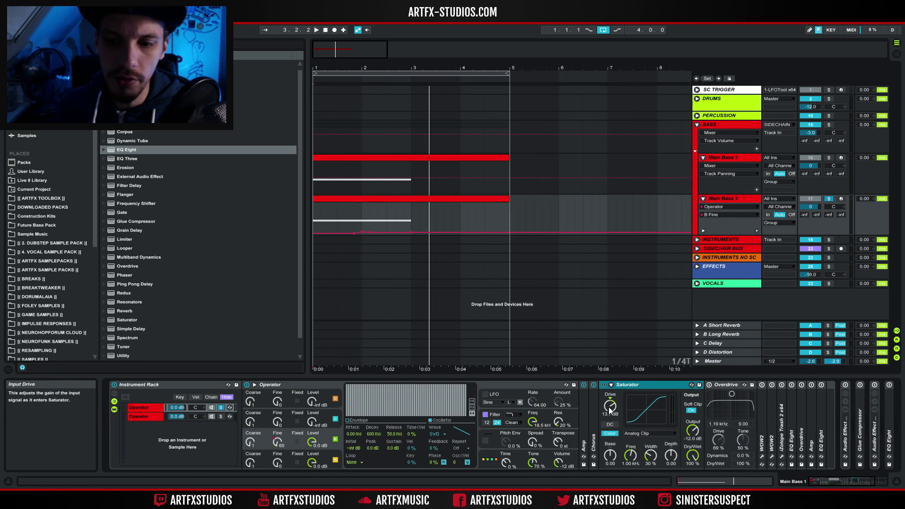
double_click(663, 383)
click(630, 383)
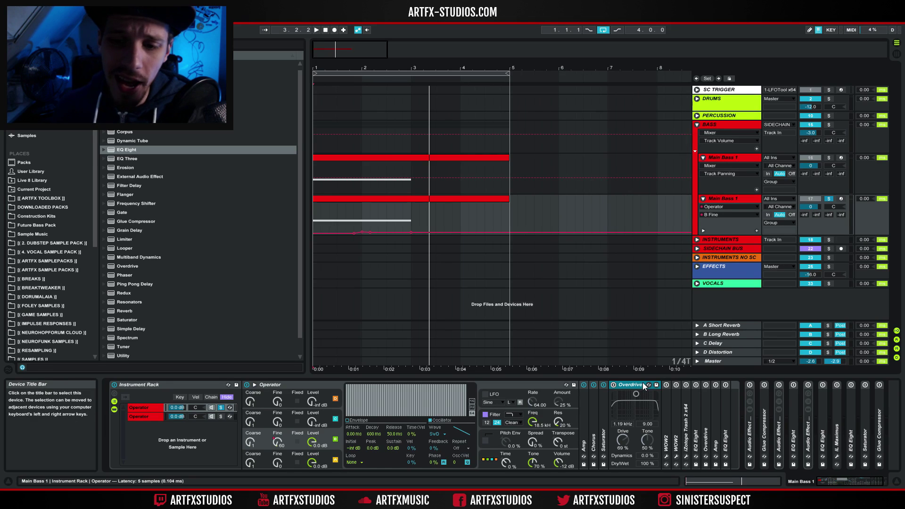
click(614, 384)
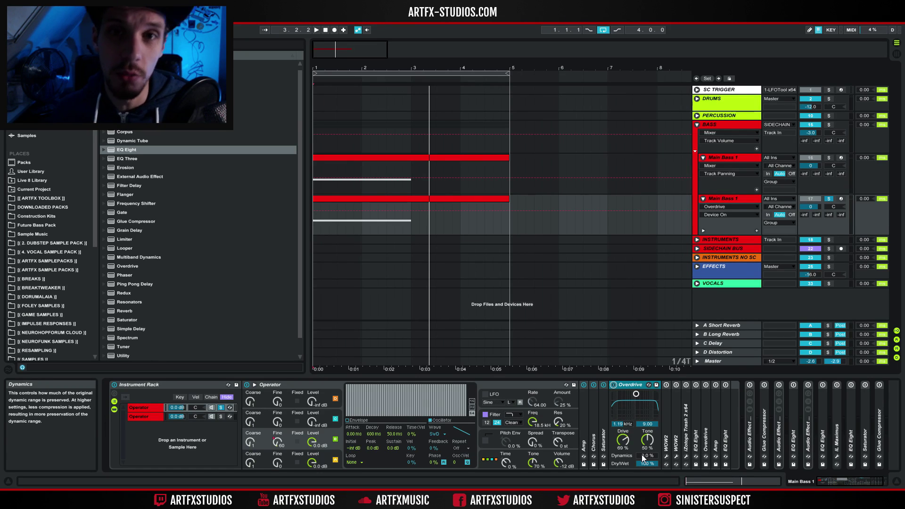
Try an Overdrive Dynamics of 51 %, return it to 0 %, and play the bass to compare both settings
drag(641, 454, 641, 410)
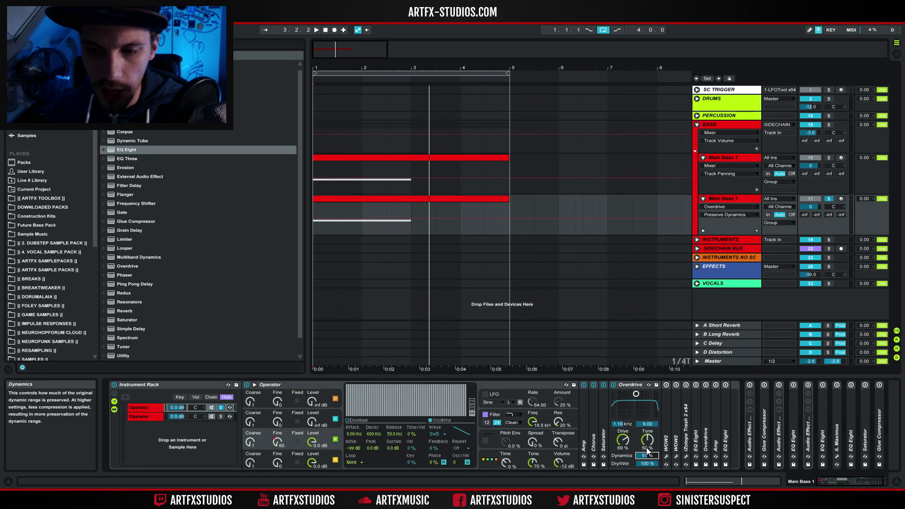
key(space)
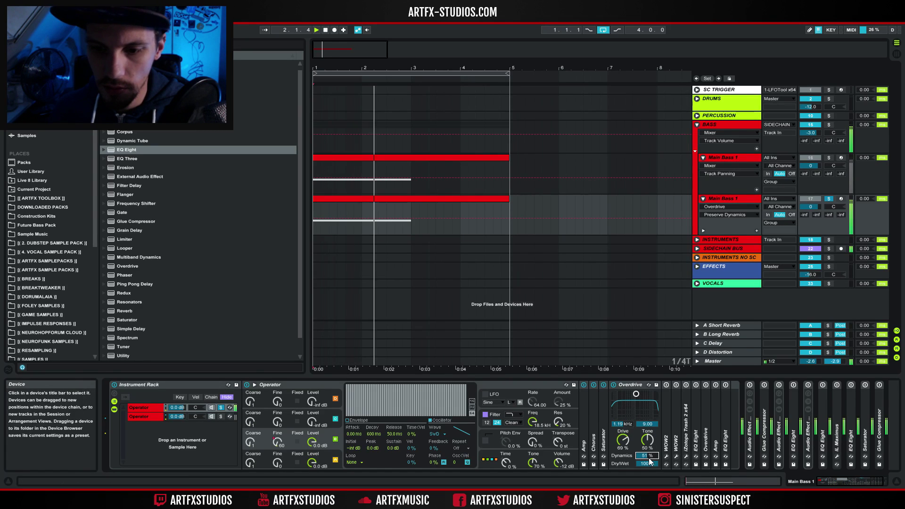
drag(650, 455, 650, 485)
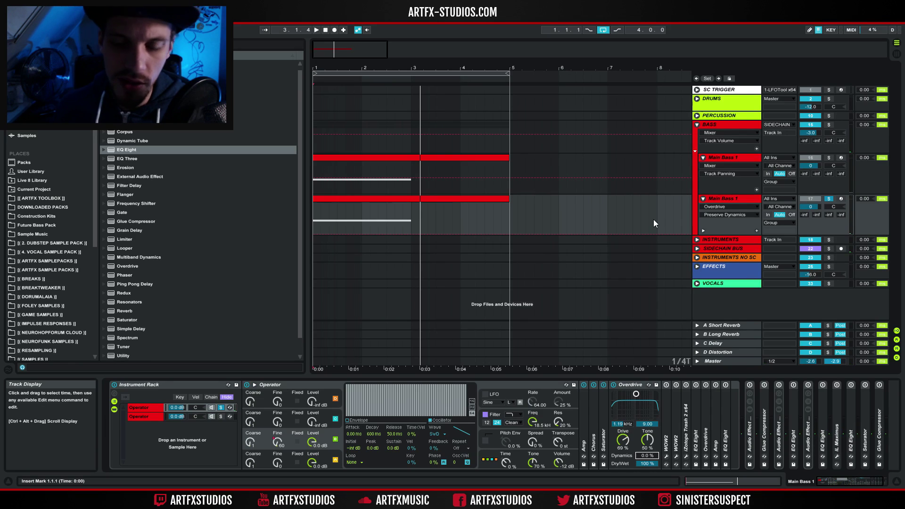
key(space)
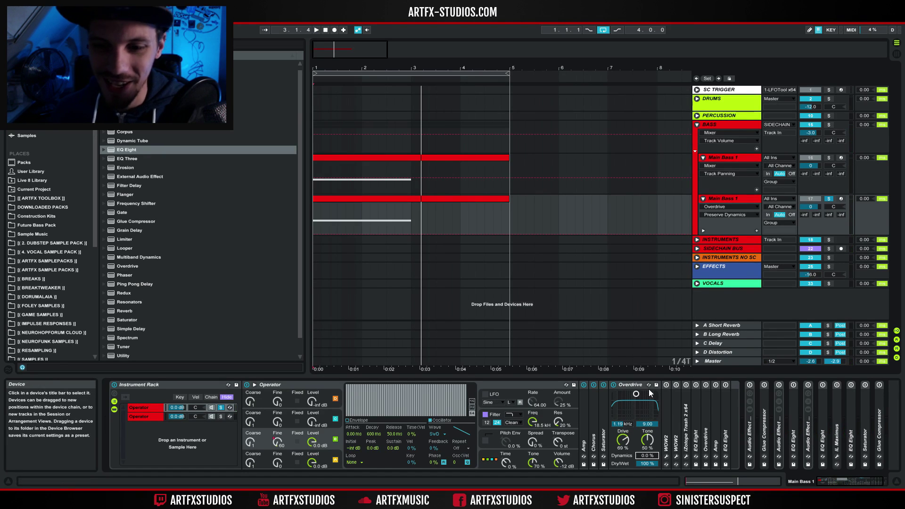
Fold the Overdrive, then unfold and activate the first WOW2 in the first chain
click(631, 385)
double_click(630, 383)
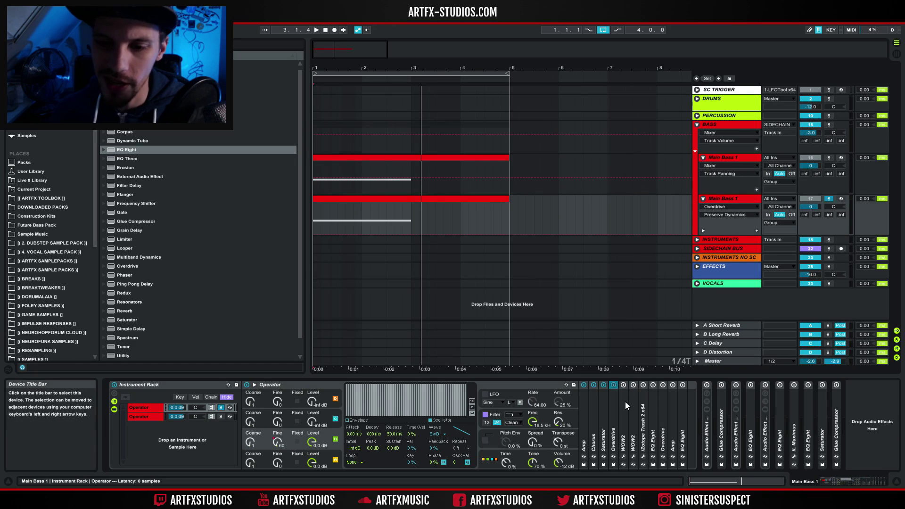
double_click(625, 402)
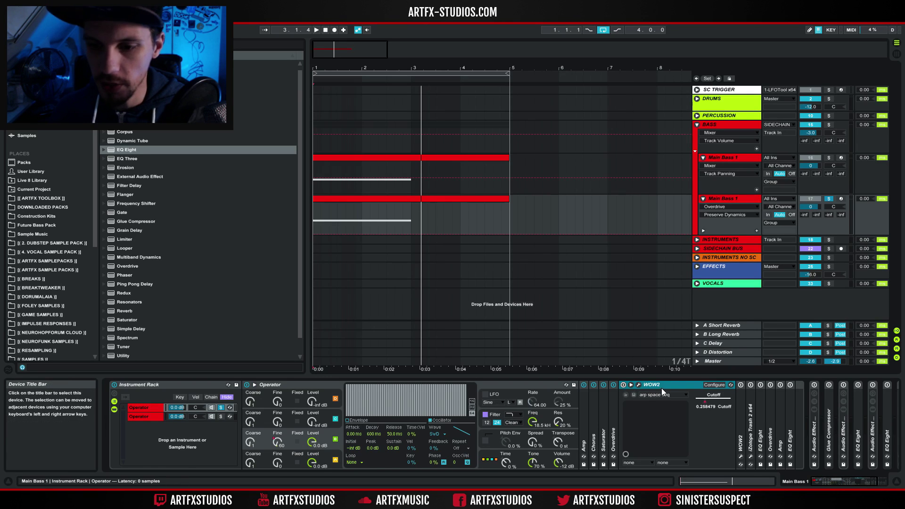
click(622, 385)
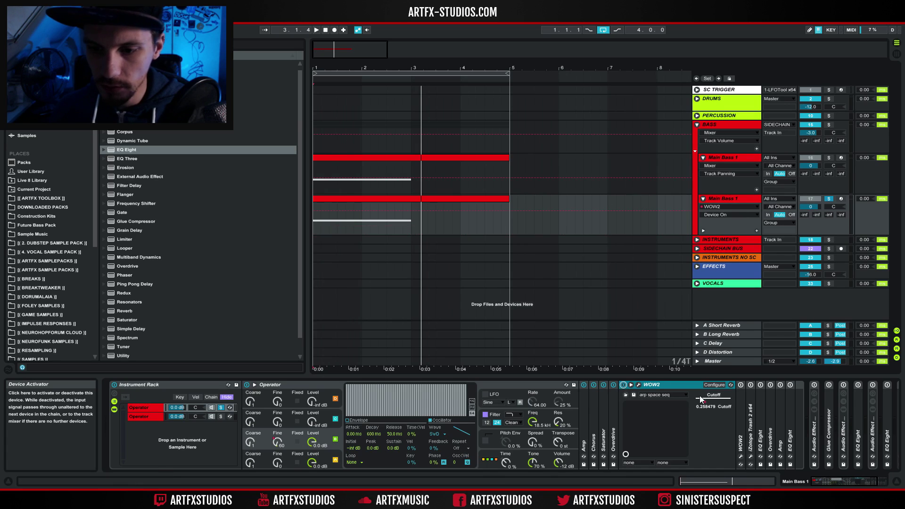
Show the automation lanes of the second Main Bass 1 track and select the lowest WOW2 Cutoff curve from bar 1 to just past bar 3
click(702, 229)
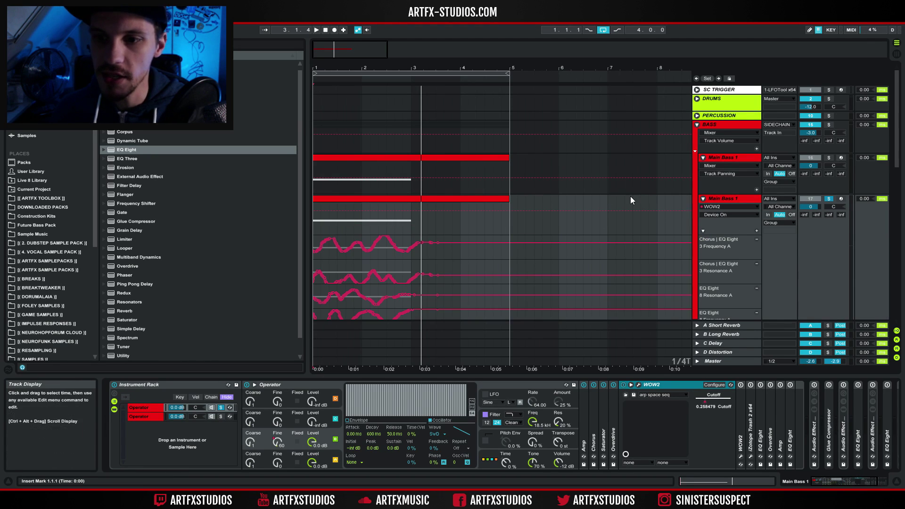
scroll(627, 196, down, 10)
scroll(619, 196, down, 8)
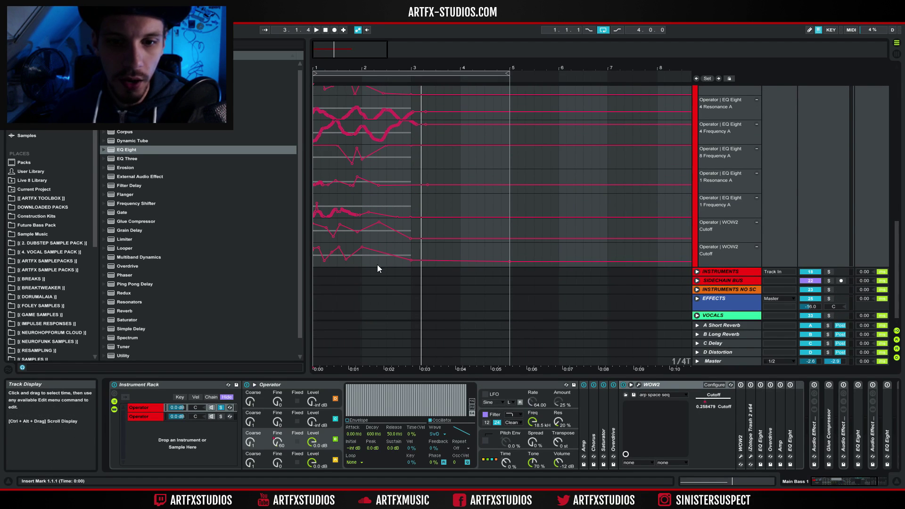
drag(425, 255, 302, 282)
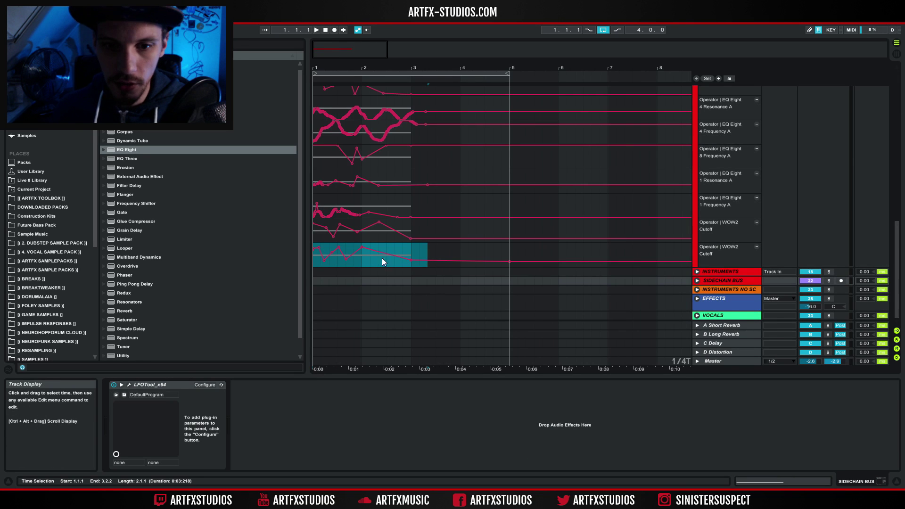
drag(419, 245, 315, 259)
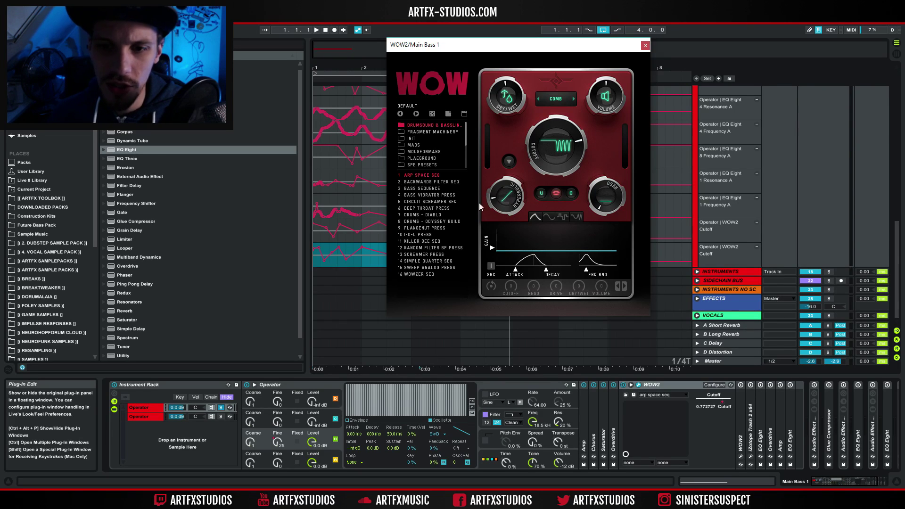
Reopen the first WOW2's plug-in window, move it clear of the automation curves, and play the bass from bar 1
click(645, 45)
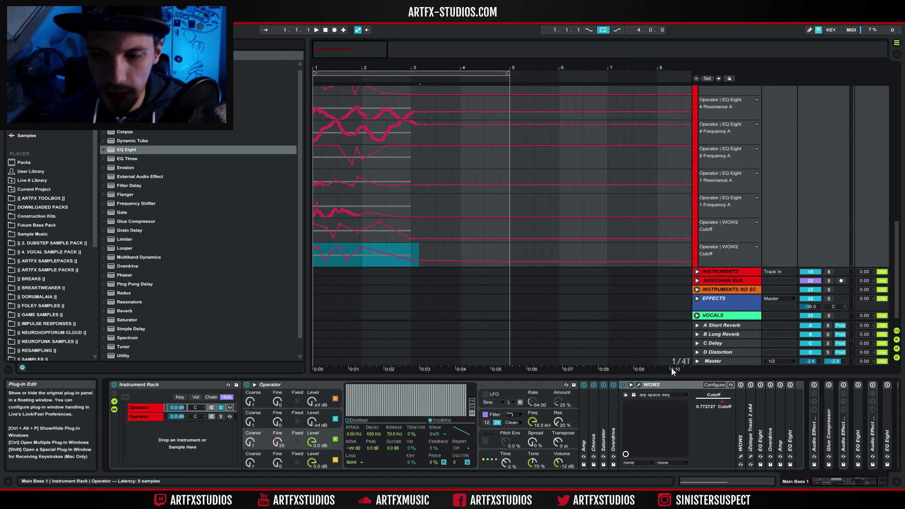
click(638, 384)
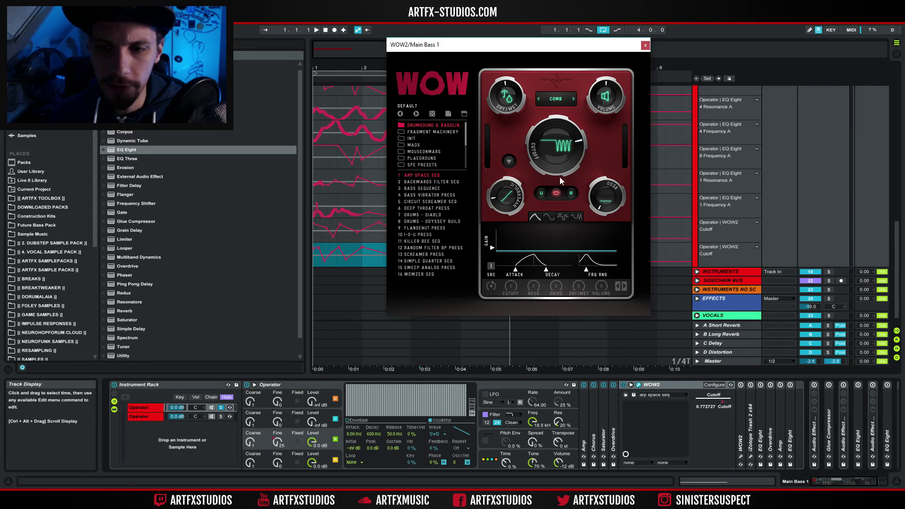
drag(443, 49, 566, 68)
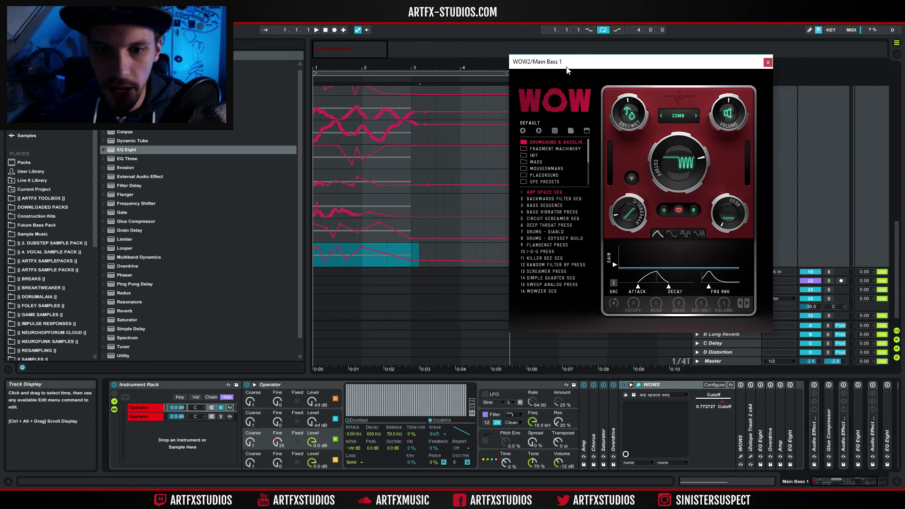
click(314, 262)
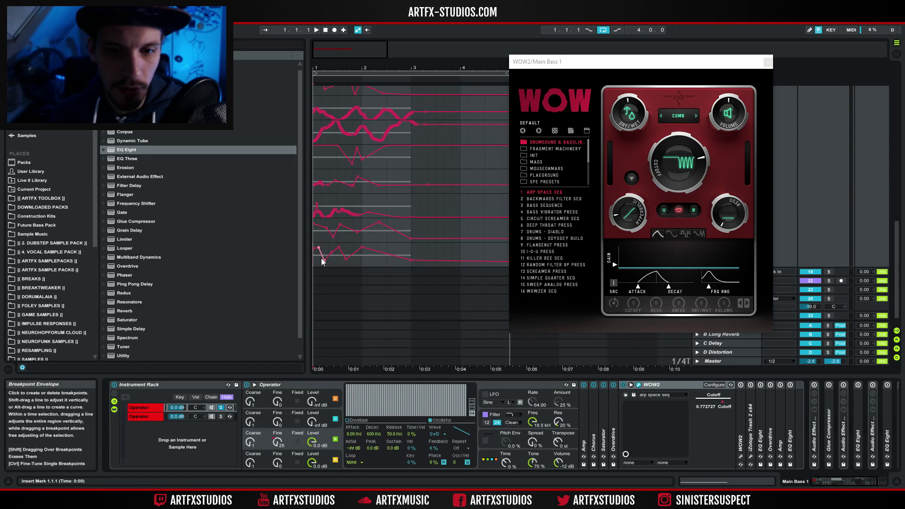
mouse_move(314, 261)
mouse_down()
mouse_move(417, 254)
mouse_move(372, 271)
mouse_move(316, 261)
mouse_up()
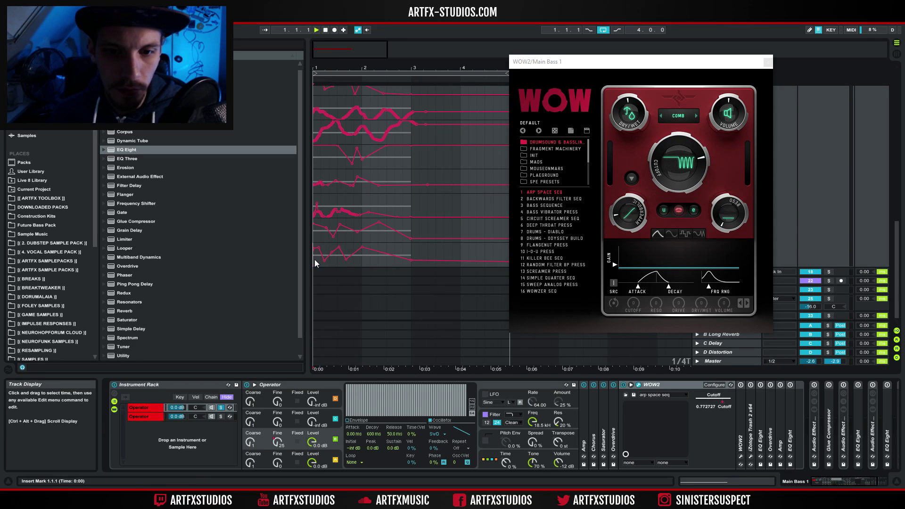
key(space)
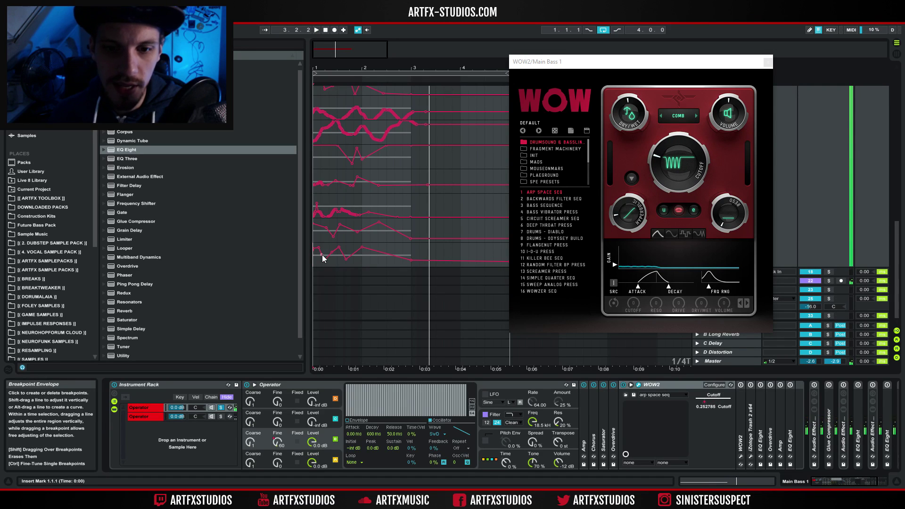
Fold the first WOW2, unfold and activate the second one, and place its plug-in window clear of the automation curves
double_click(660, 386)
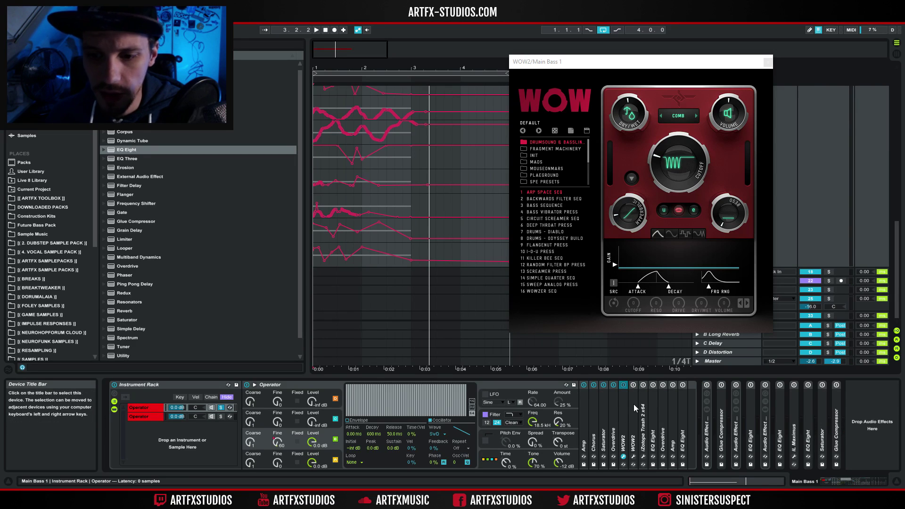
double_click(634, 404)
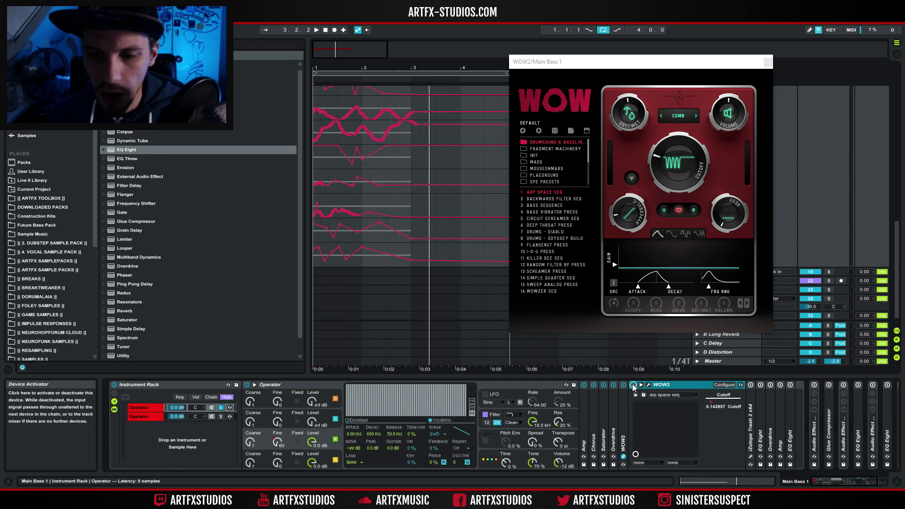
click(648, 385)
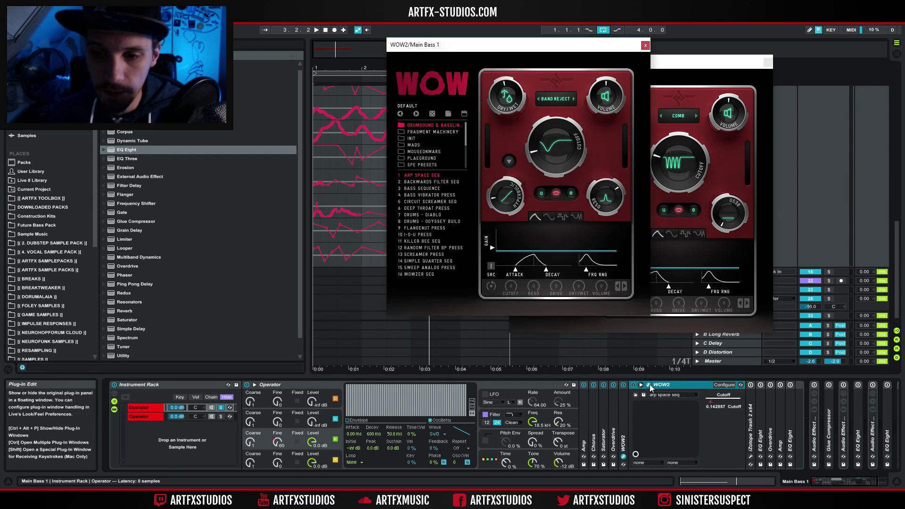
drag(494, 44, 645, 130)
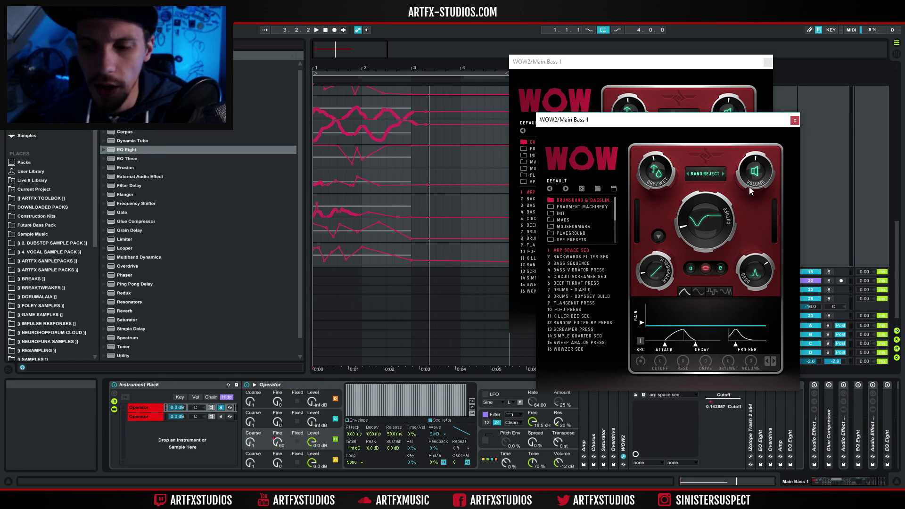
Select the upper WOW2 Cutoff automation from bar 1 to bar 3 and play the bass from the start
mouse_move(313, 234)
mouse_down()
mouse_move(411, 224)
mouse_move(313, 235)
mouse_up()
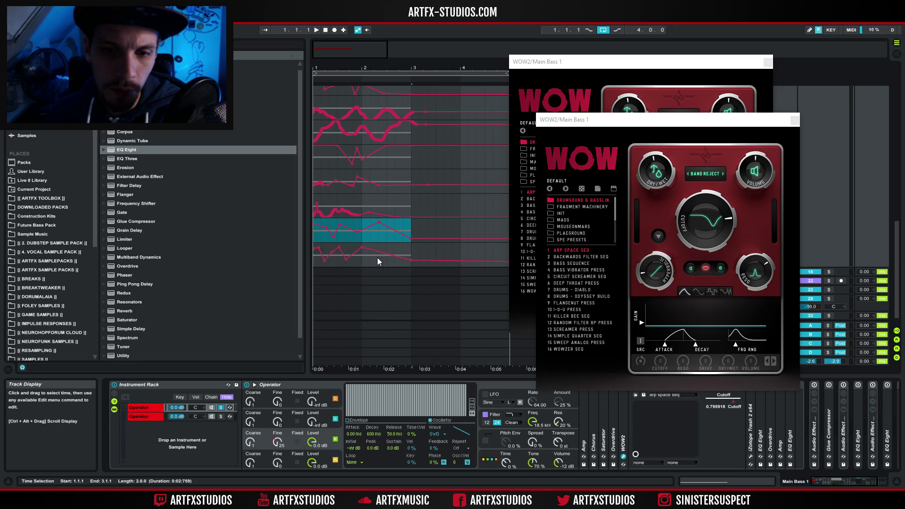
click(315, 242)
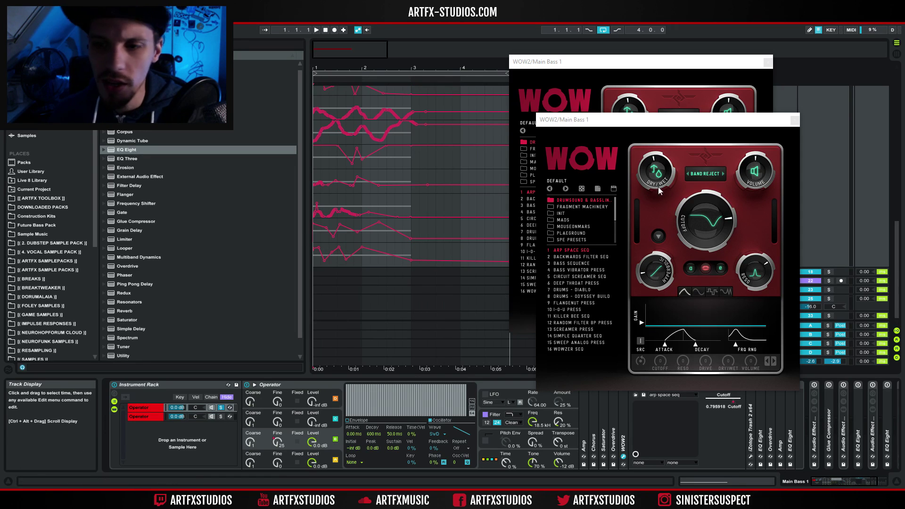
key(space)
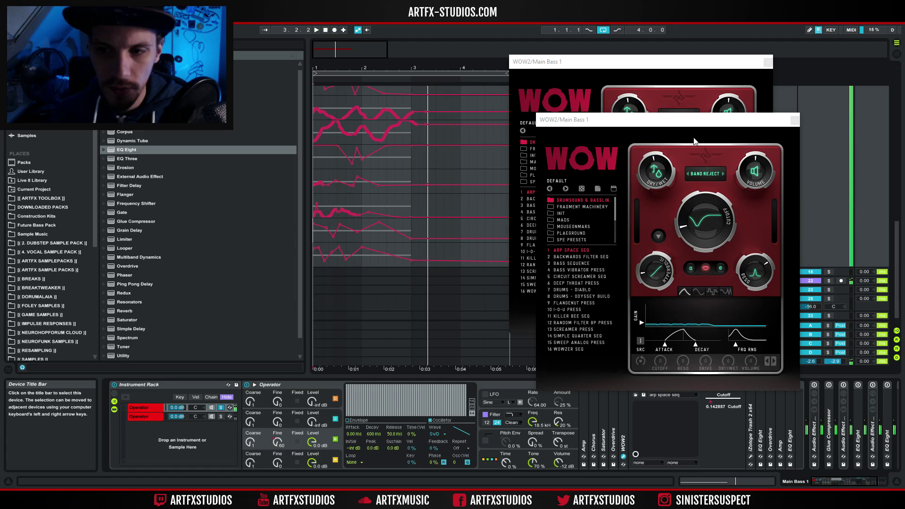
Close both WOW2 plug-in windows and fold the second WOW2 in the chain
click(795, 119)
click(767, 62)
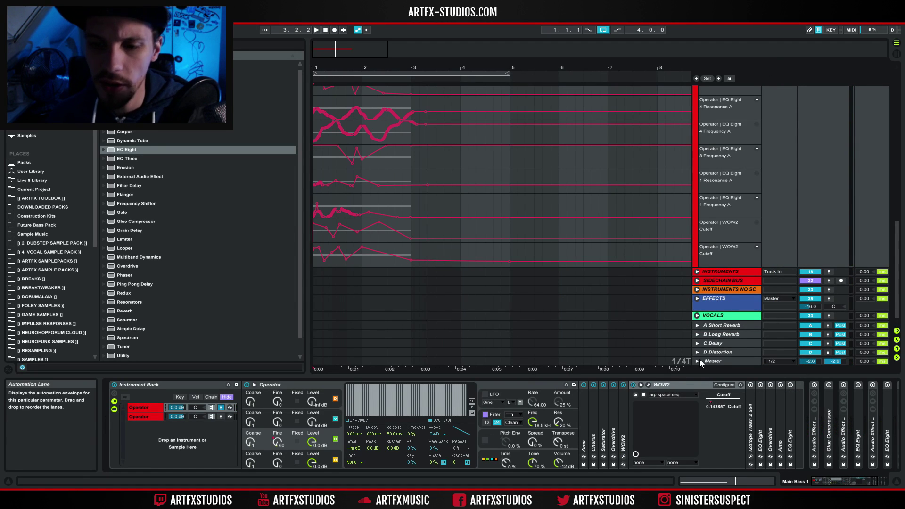
double_click(674, 382)
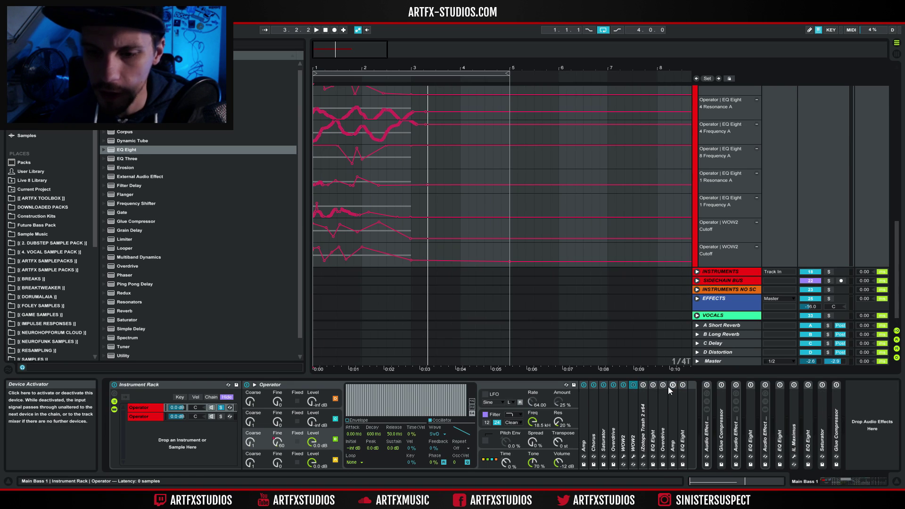
Unfold iZotope Trash 2, open its plug-in window, and display the Stage 1 settings of its second and third frequency bands
double_click(645, 408)
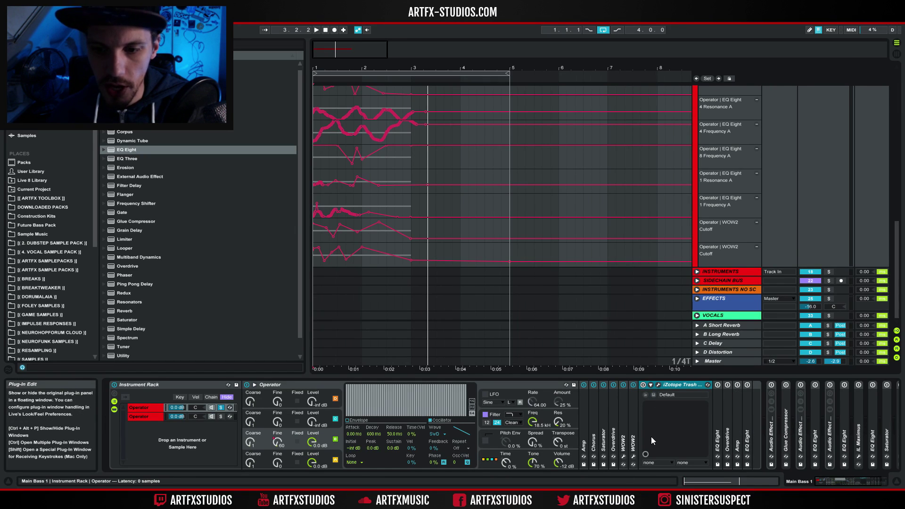
click(657, 385)
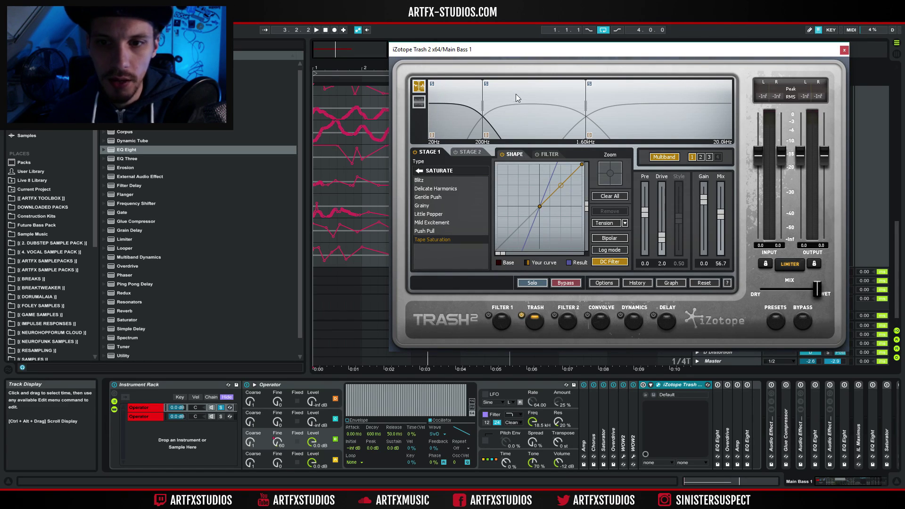
click(510, 110)
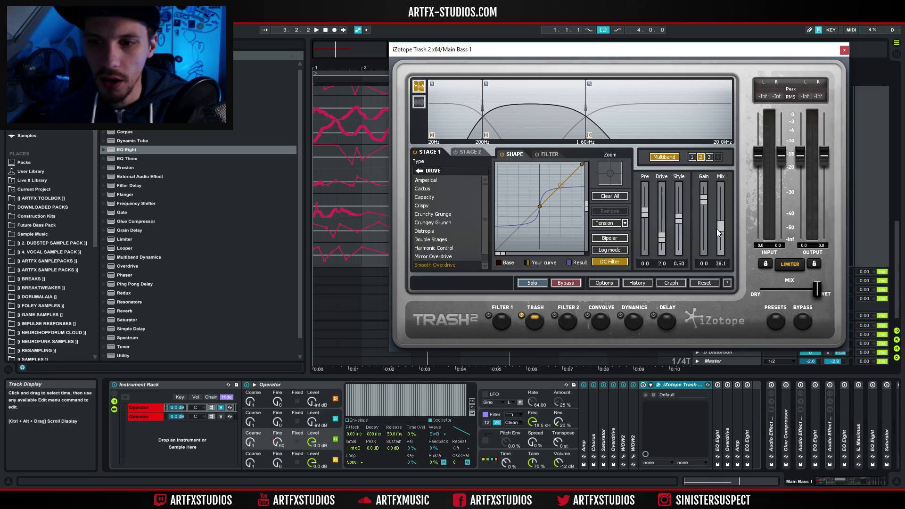
click(625, 95)
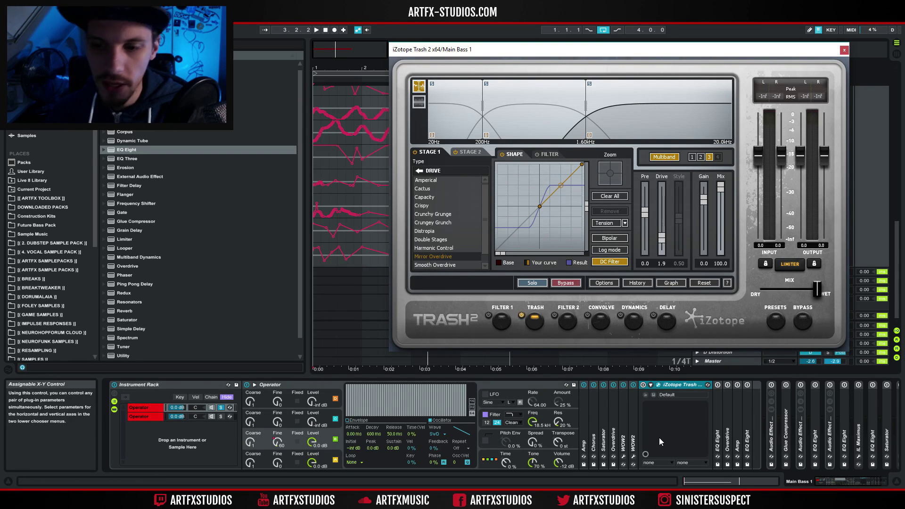
Activate iZotope Trash 2 while playing the bass for a before-and-after comparison, and close its plug-in window and fold it
key(space)
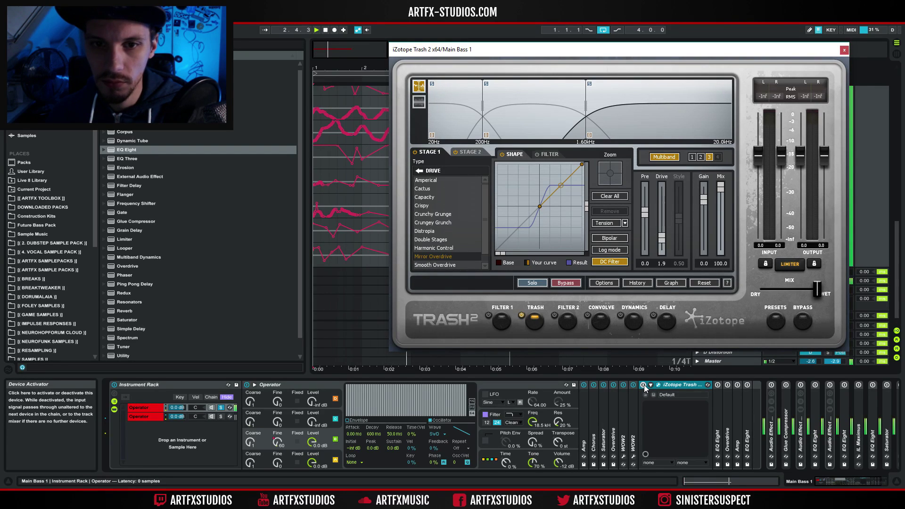
click(644, 385)
key(space)
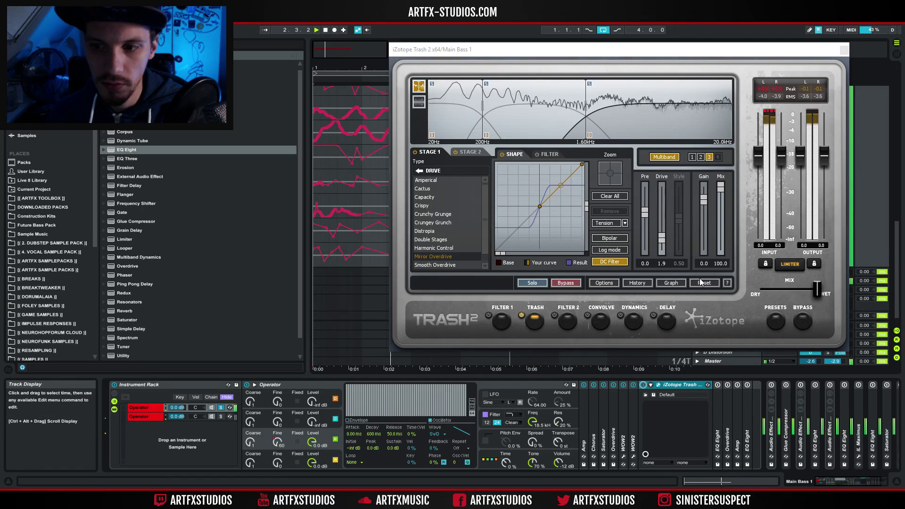
key(space)
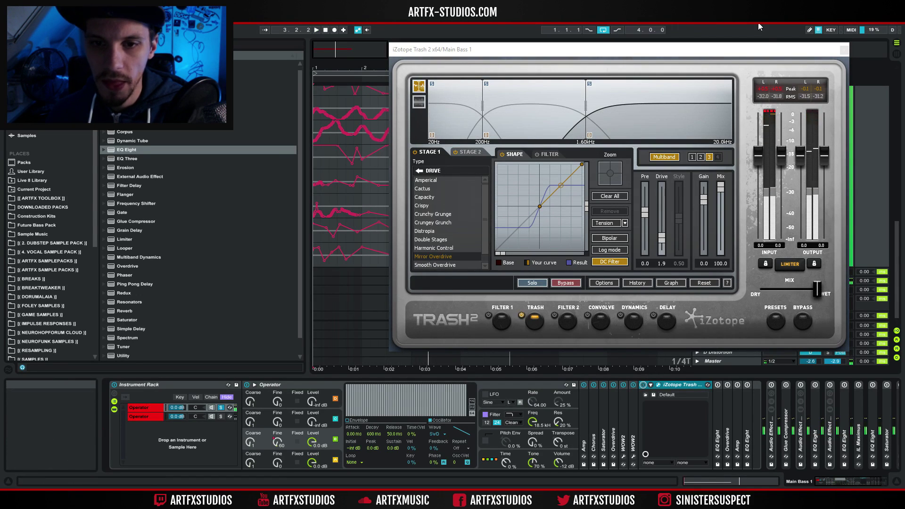
click(844, 50)
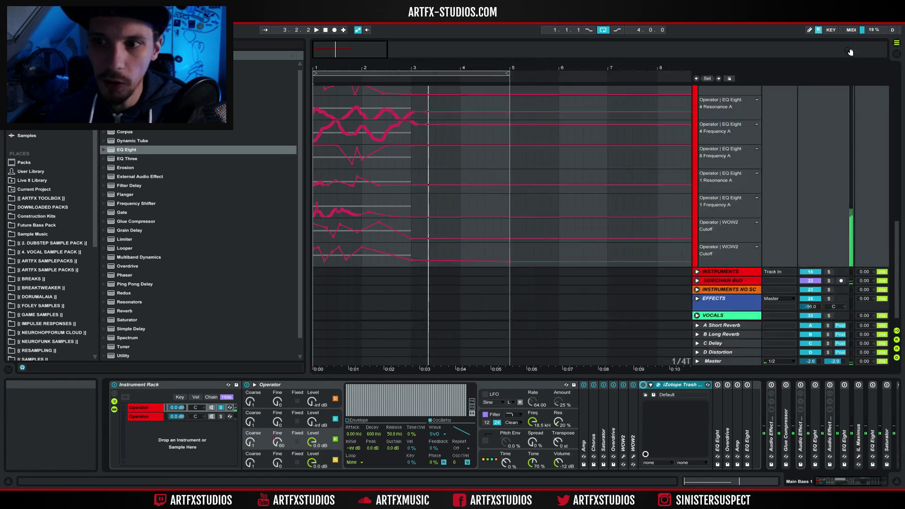
double_click(686, 384)
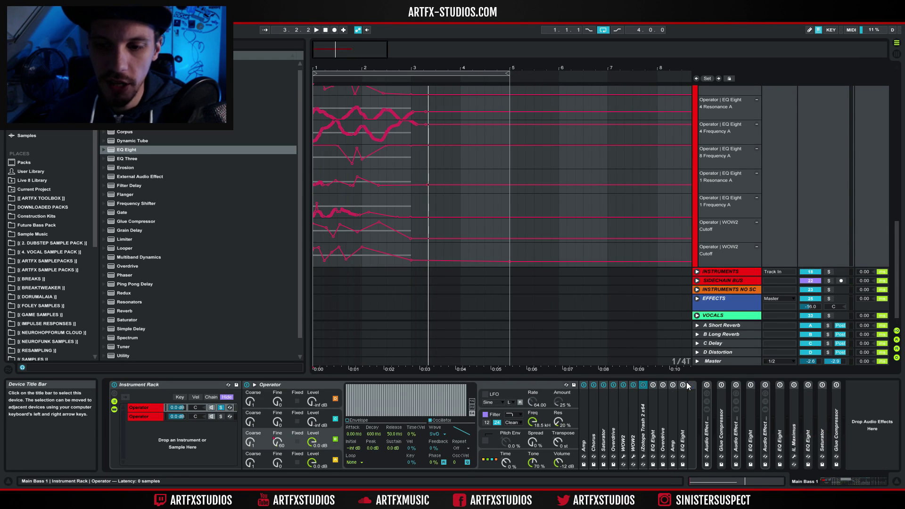
Unfold and activate the EQ Eight following iZotope Trash 2, and highlight its filter 1 frequency and resonance automation from 1.1.1 to 3.1.3
double_click(653, 403)
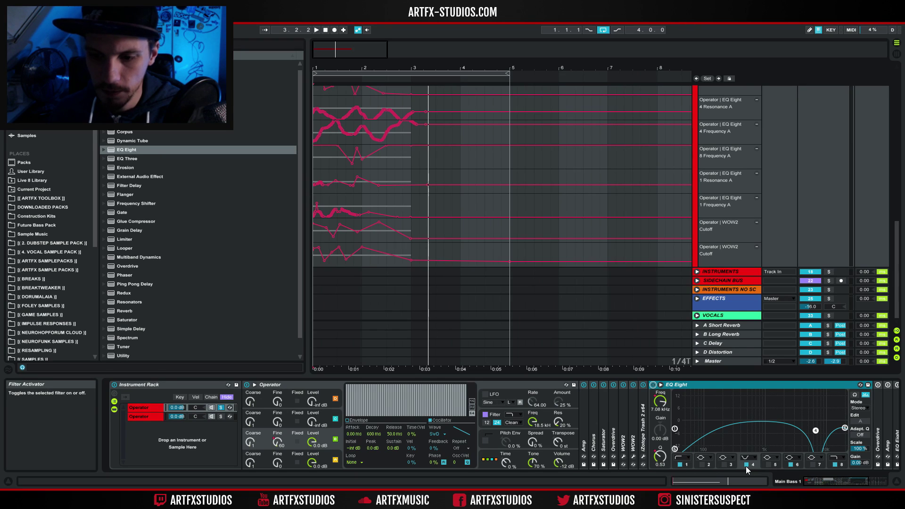
click(687, 464)
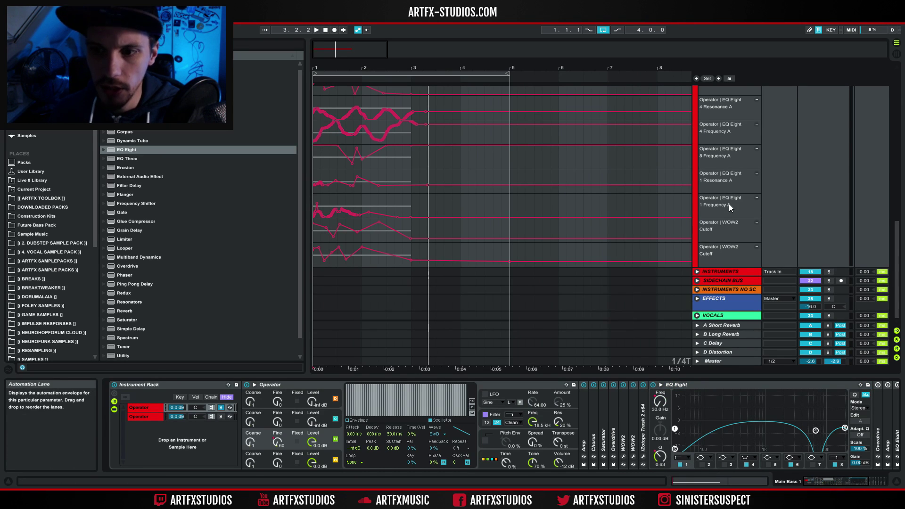
click(420, 202)
drag(419, 202, 315, 188)
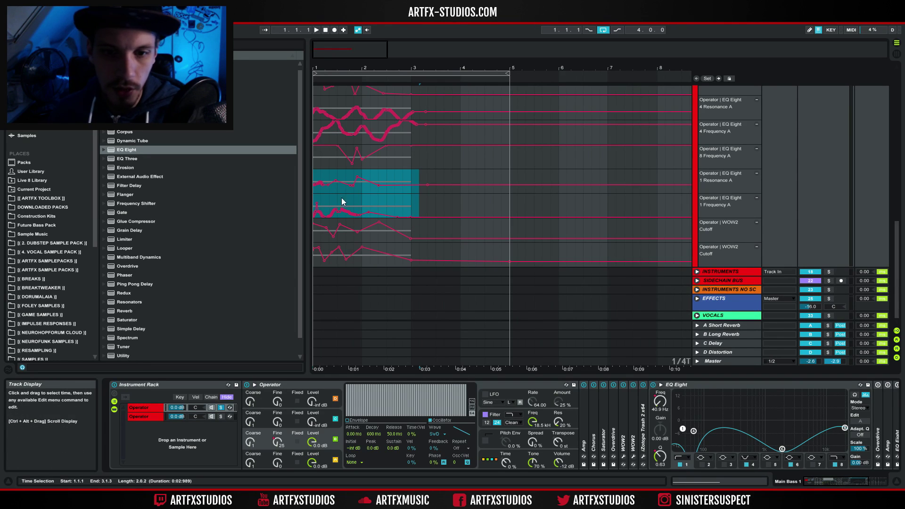
click(316, 189)
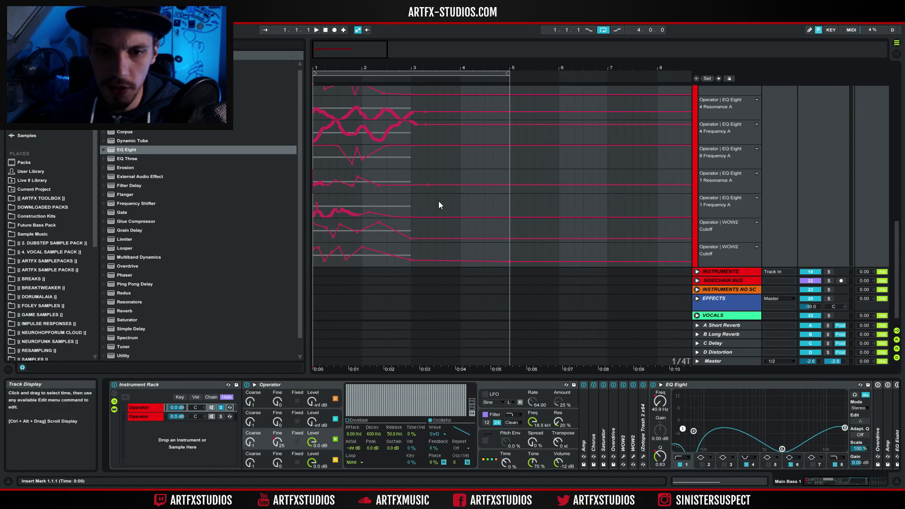
Turn off filters 4, 6 and 8 in the EQ Eight and play the bass from the start through filter 1 alone
click(747, 462)
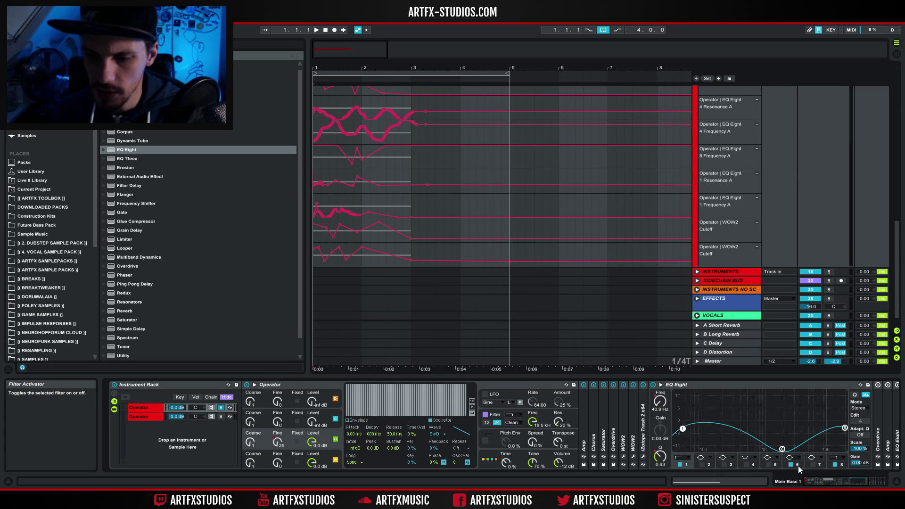
click(790, 465)
click(836, 464)
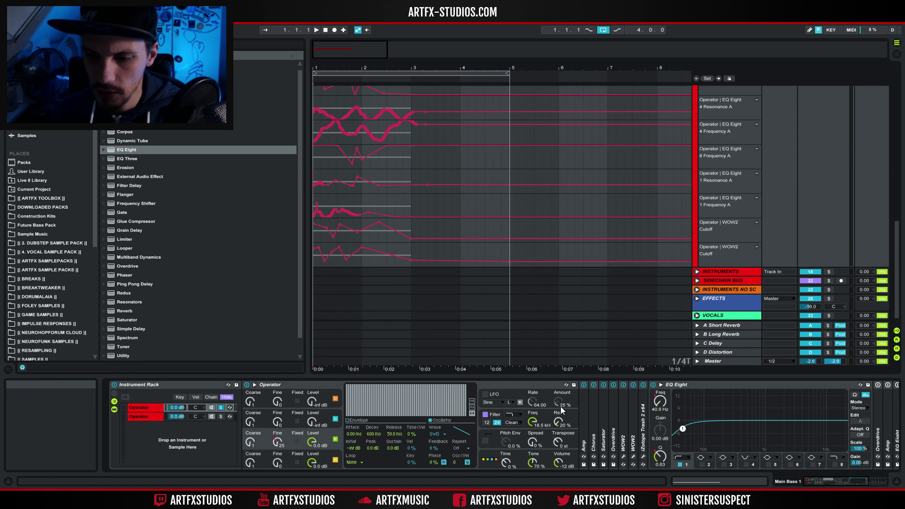
key(space)
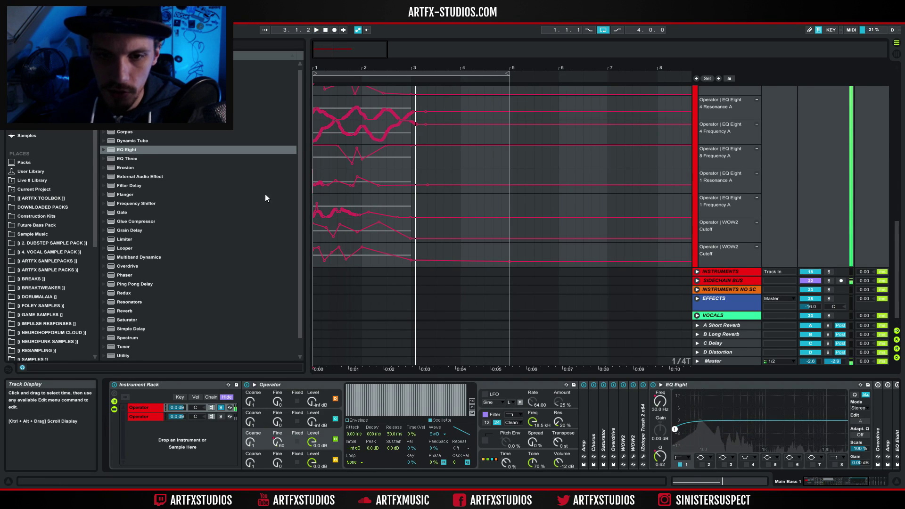
key(space)
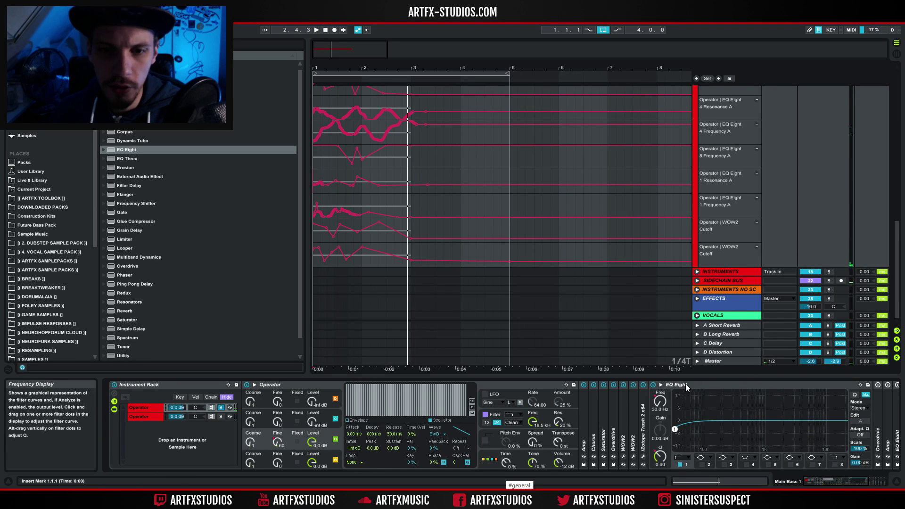
Turn the EQ Eight's filter 4 back on and play the bass
click(744, 465)
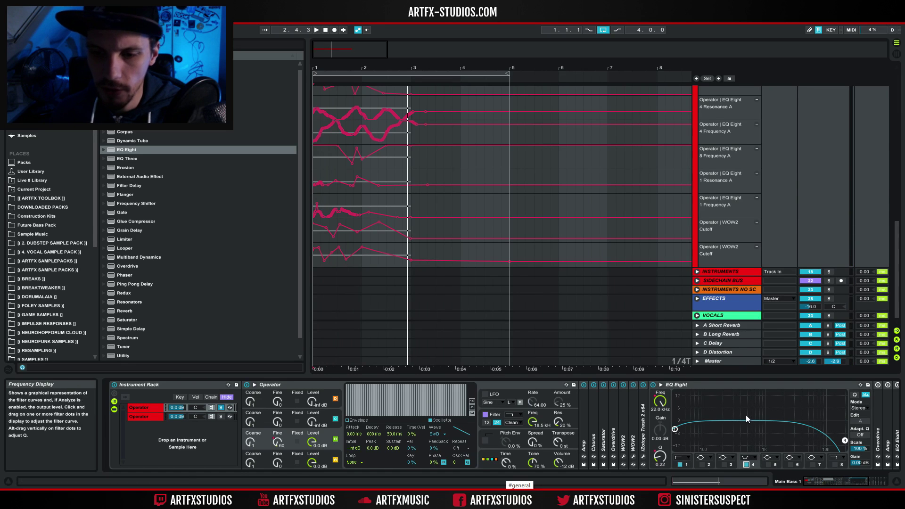
key(space)
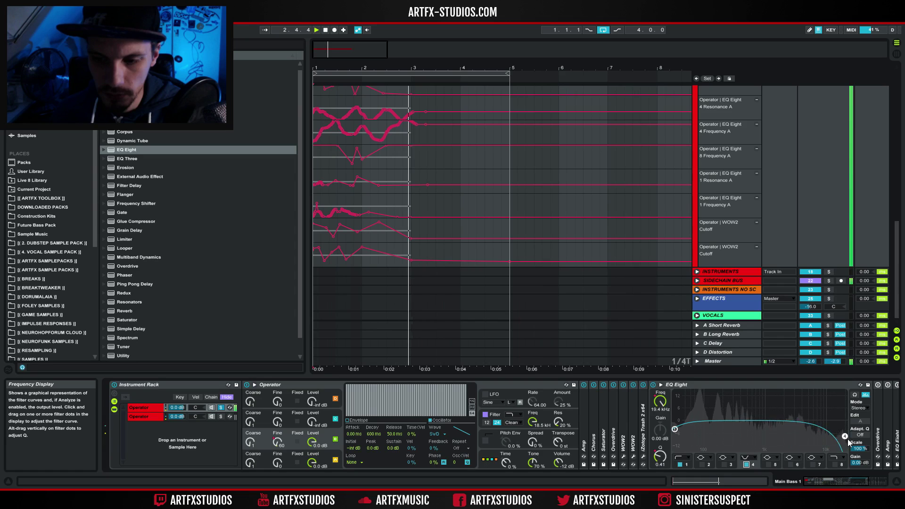
key(space)
Select the EQ Eight filter 4 resonance and frequency automation from 1.1.1 to 3.2.2 and play the bass from the start
drag(427, 127, 313, 110)
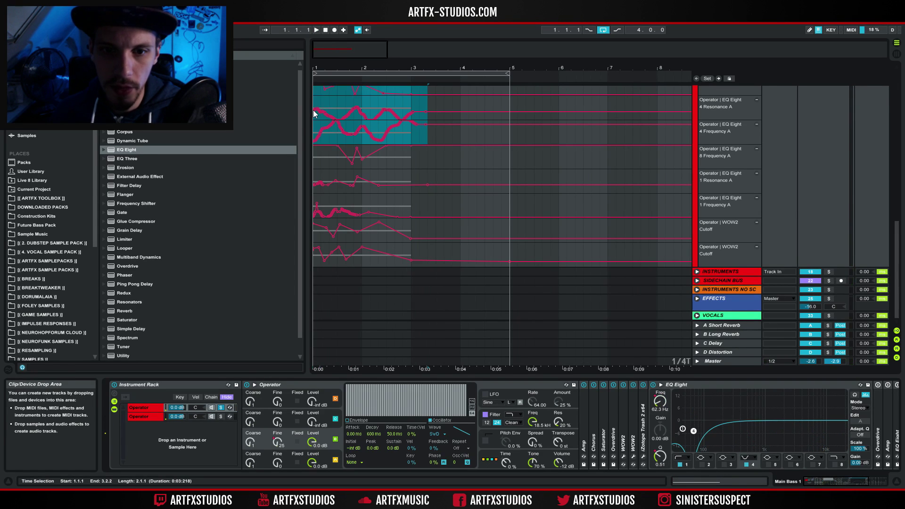
scroll(314, 132, up, 3)
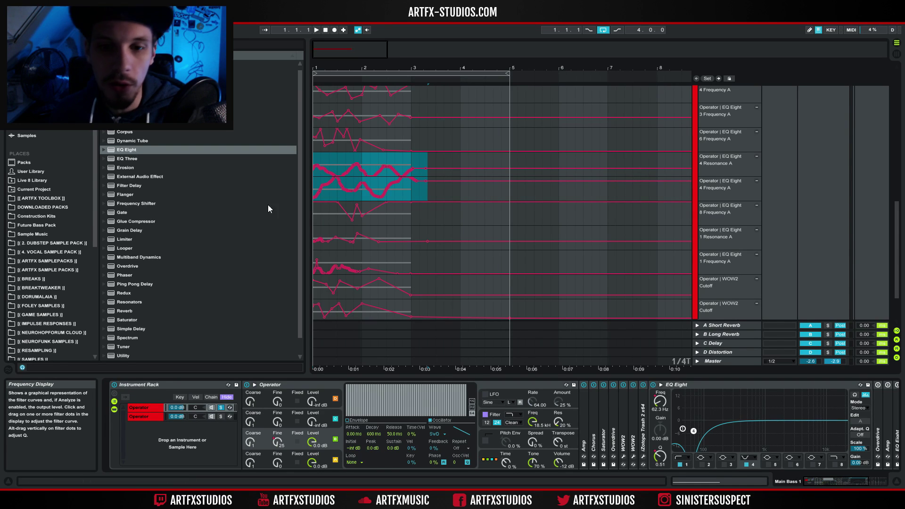
key(space)
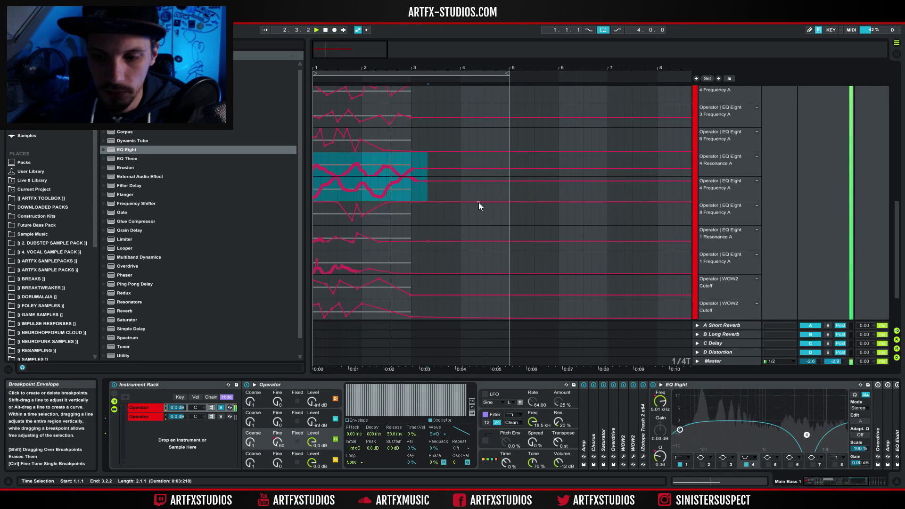
key(space)
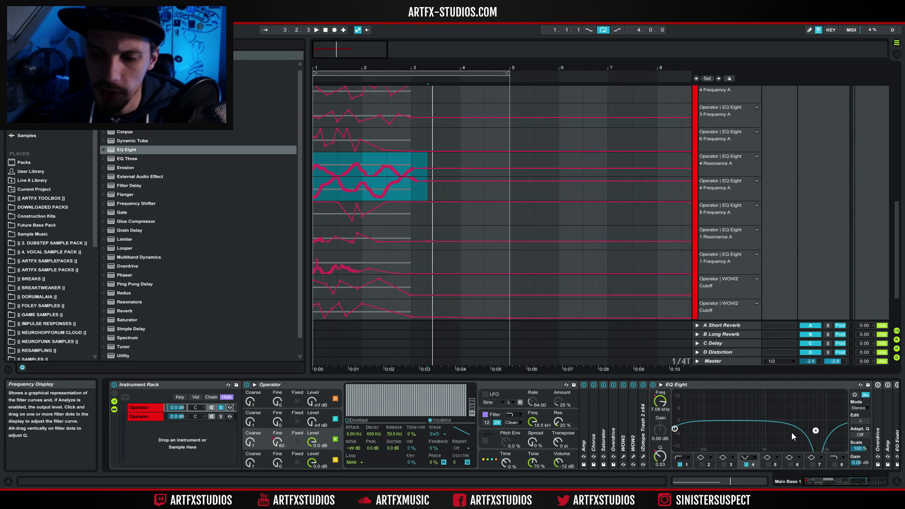
Turn the EQ Eight's filter 8 back on, select its frequency automation from 1.1.1 to 3.1.3, and play the bass
click(834, 466)
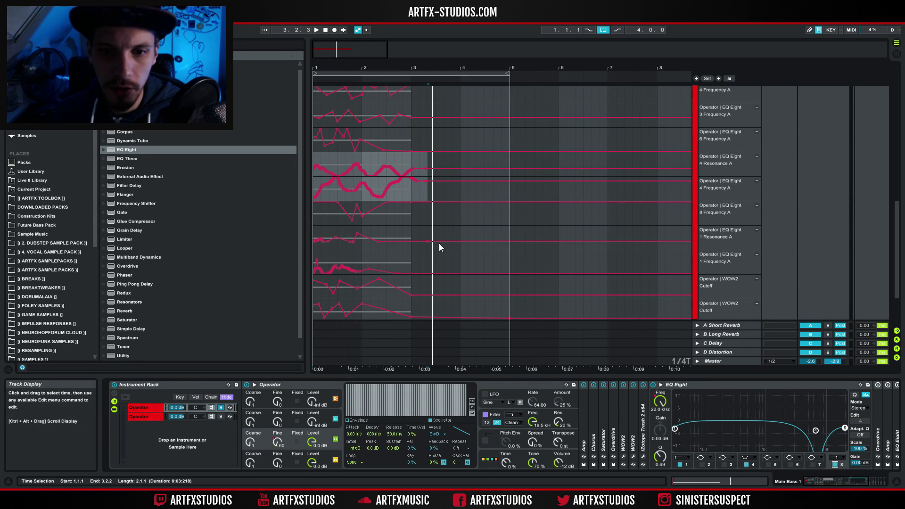
drag(419, 248, 314, 209)
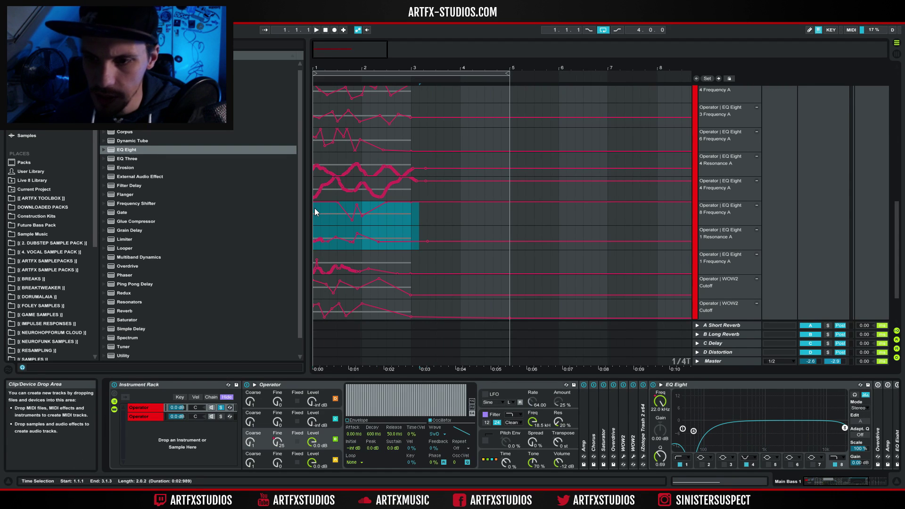
drag(419, 216, 315, 210)
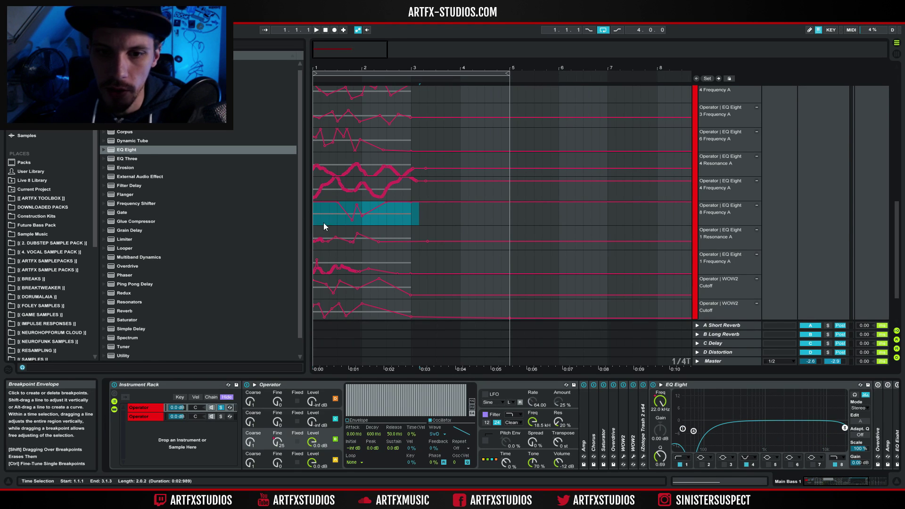
key(space)
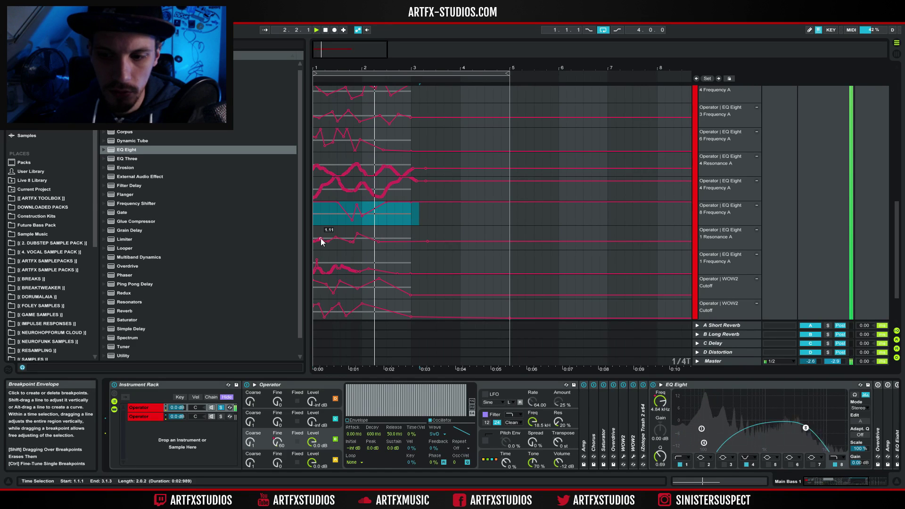
key(space)
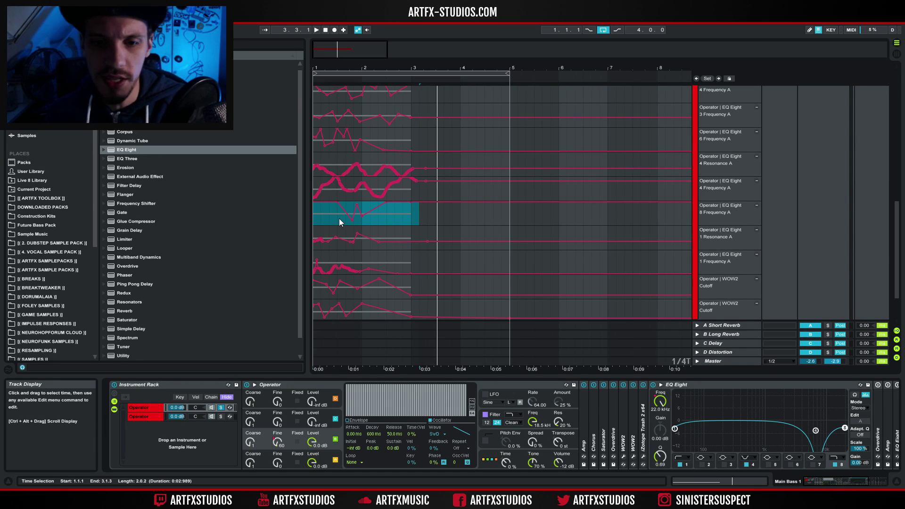
Highlight the downward dip in the filter 8 frequency automation from 1.3.1 to 1.4.2 and clear the selection
click(315, 216)
drag(315, 216, 352, 221)
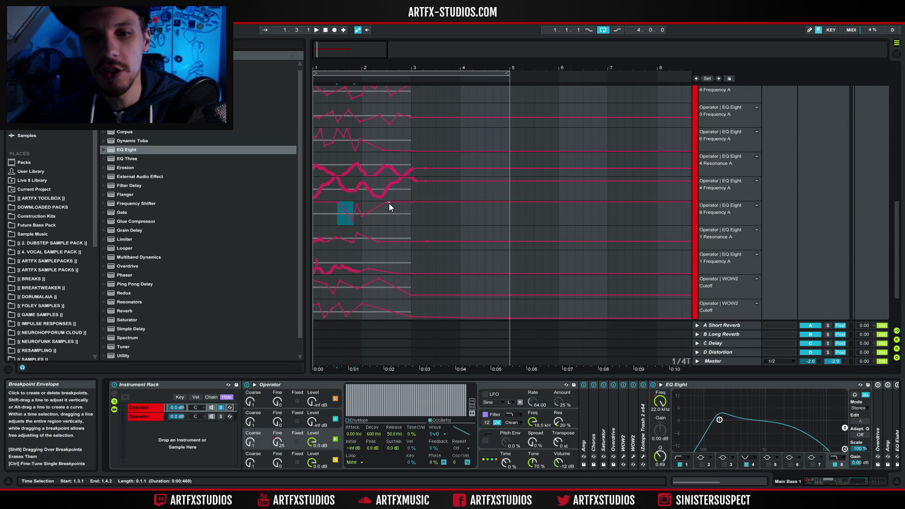
click(316, 215)
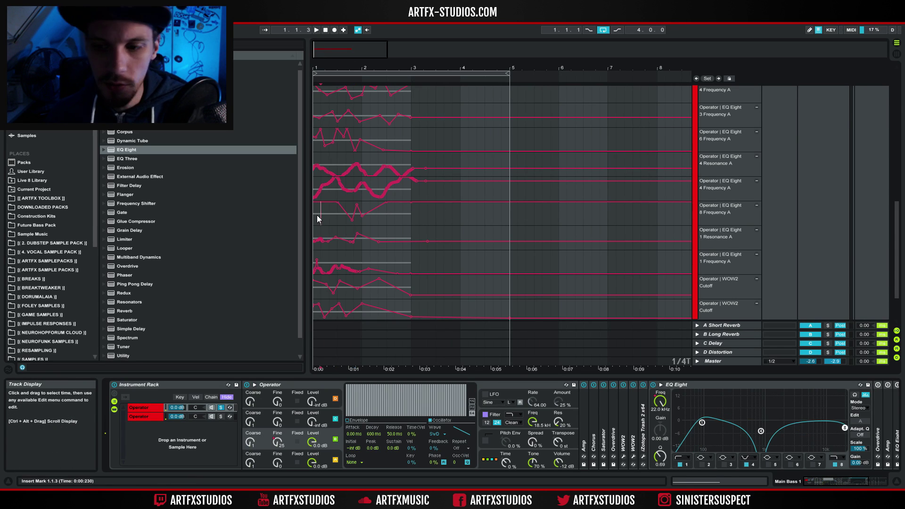
Turn the EQ Eight's filter 6 back on, and select its frequency automation from 1.1.1 to 3.3.3 for a closer look
click(790, 465)
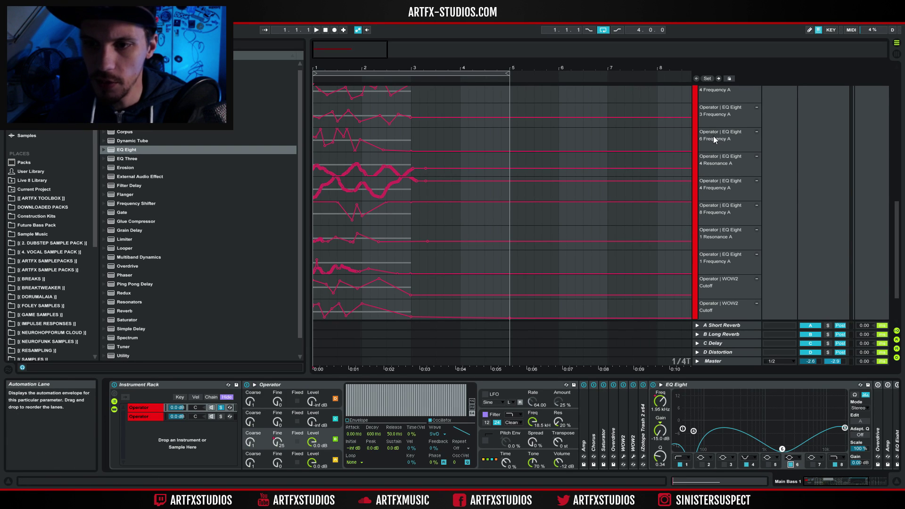
scroll(713, 136, up, 1)
click(442, 149)
drag(442, 148, 303, 143)
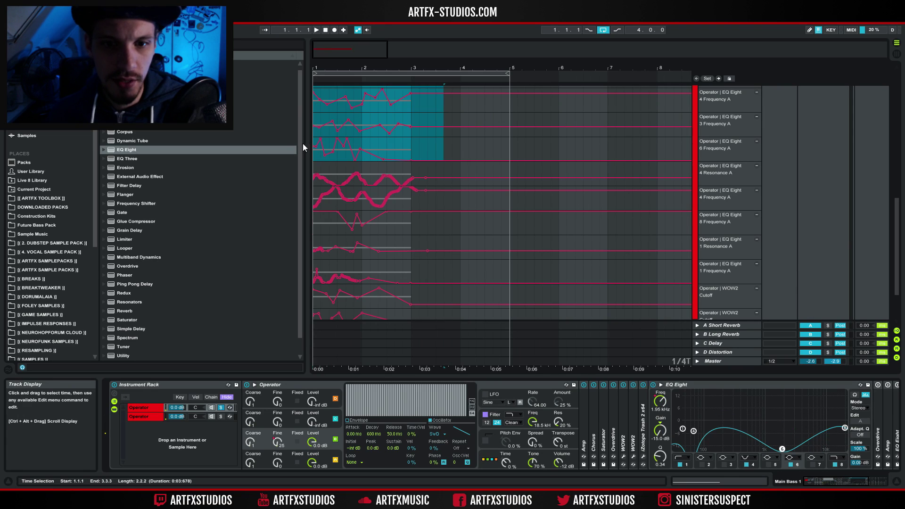
drag(329, 43, 328, 82)
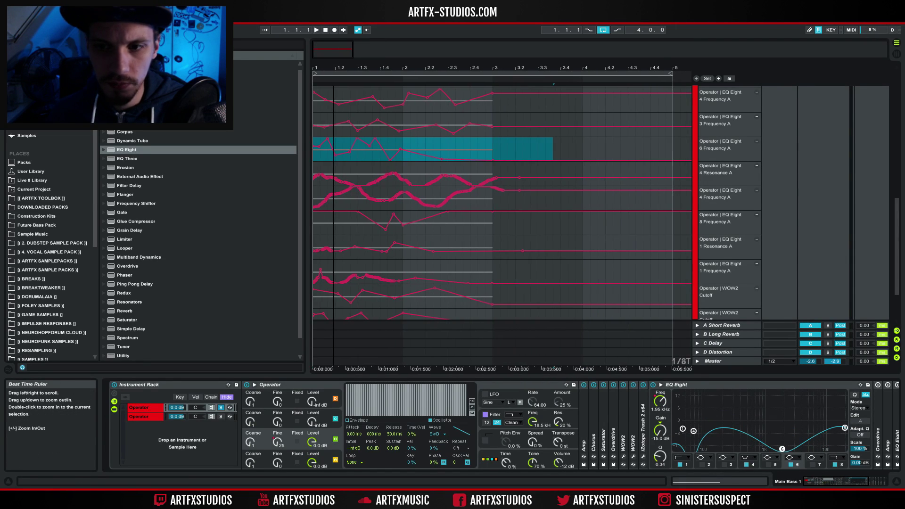
Play the bass from the start, and toggle the EQ Eight during a second playback to compare the sound
click(318, 154)
key(space)
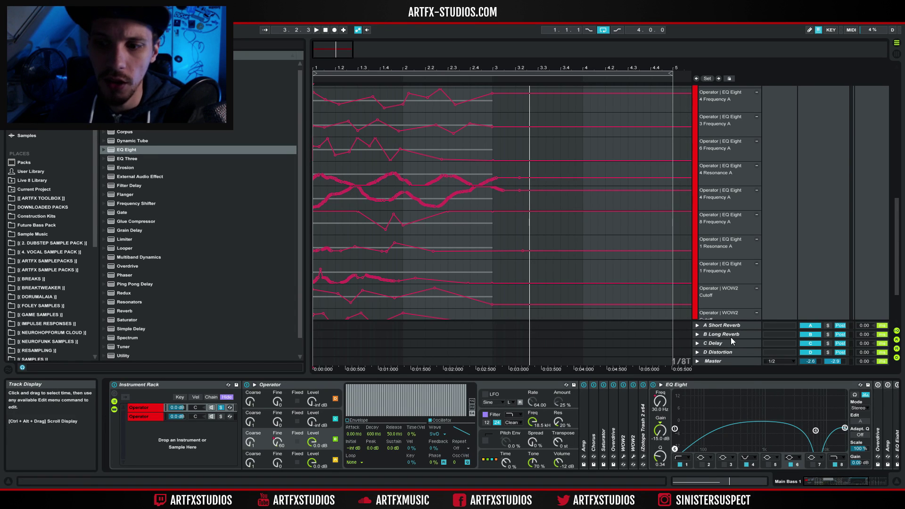
key(space)
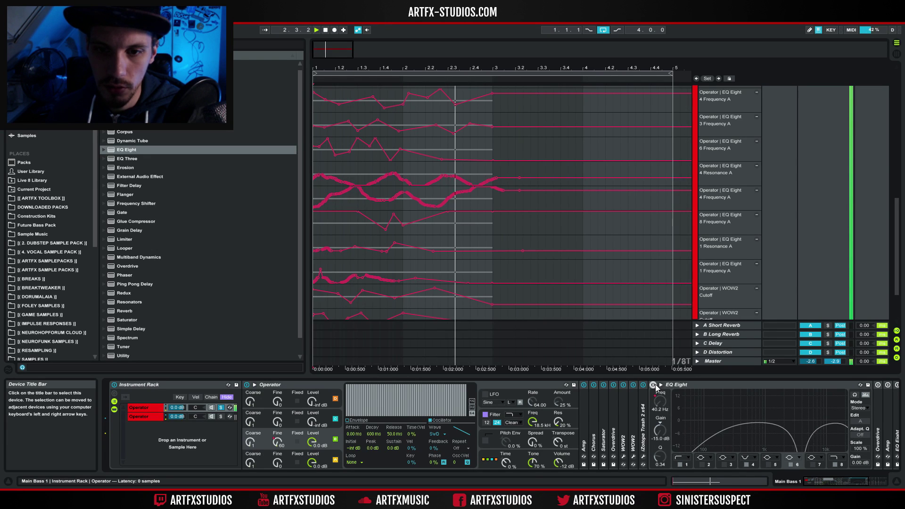
click(653, 384)
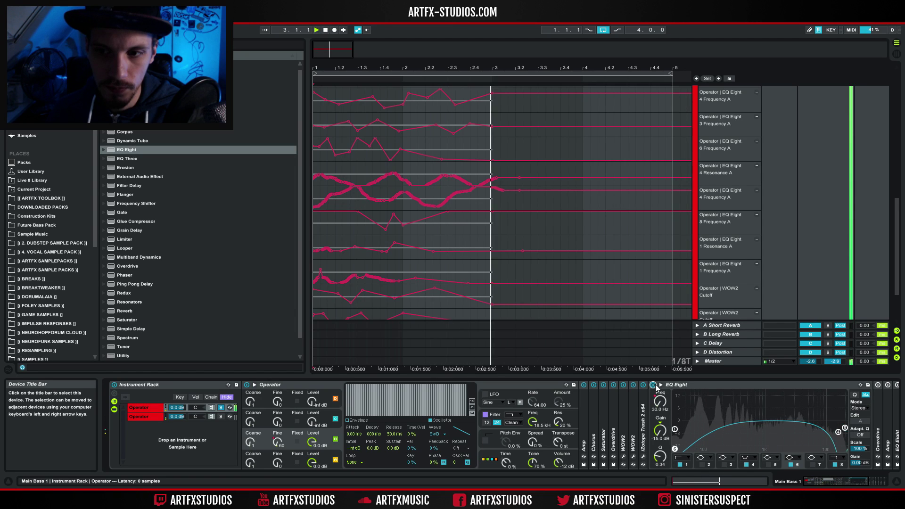
Collapse the EQ Eight, expand and activate the Overdrive that follows it, and play the bass
double_click(794, 388)
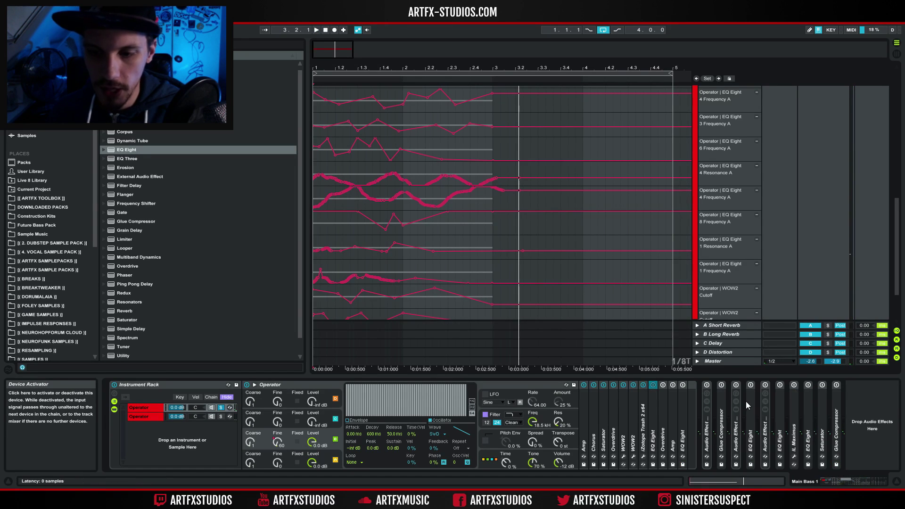
double_click(662, 407)
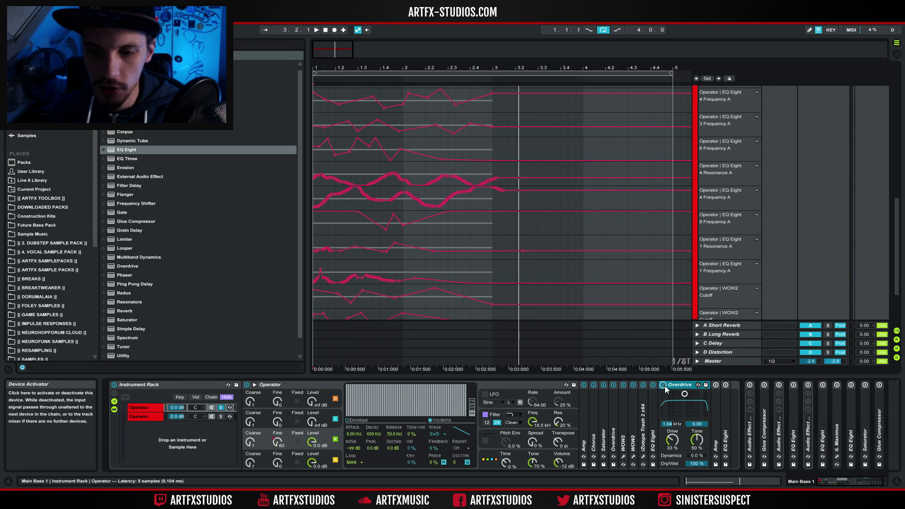
key(space)
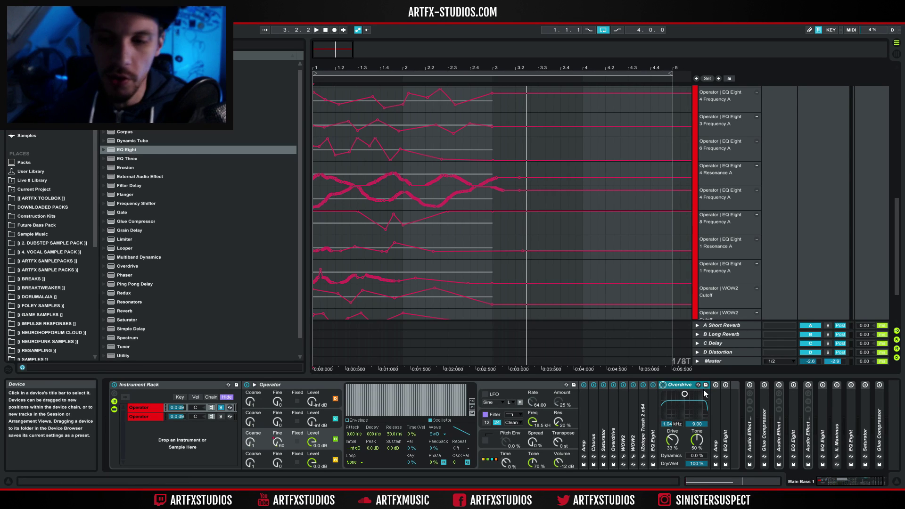
Collapse the Overdrive, turn on the Amp that follows it with its output set to Dual, and play the bass
double_click(717, 404)
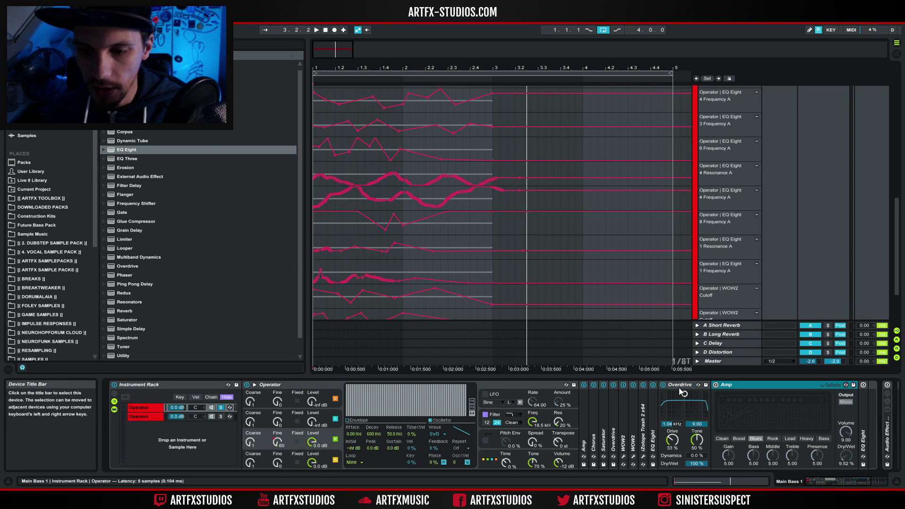
double_click(679, 385)
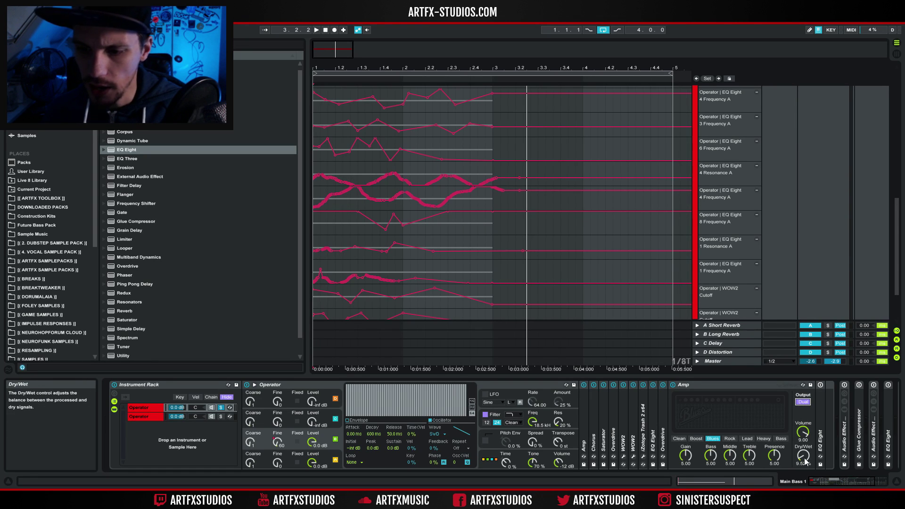
key(space)
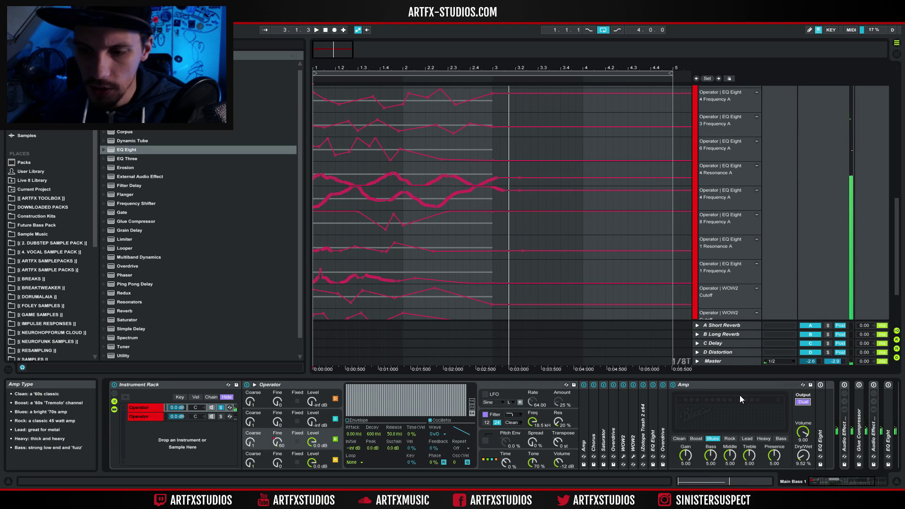
Collapse the Amp, expand and activate the last EQ Eight in the Operator chain, and select its filter 3
double_click(705, 385)
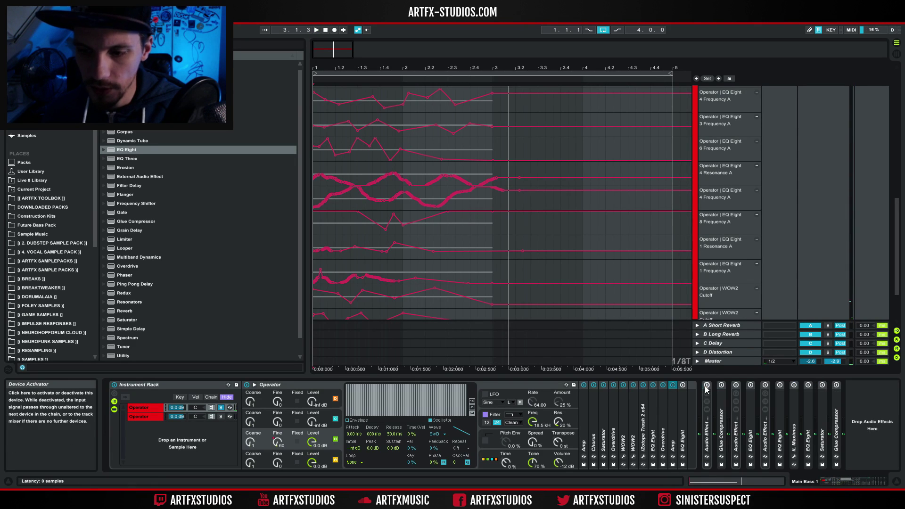
double_click(681, 407)
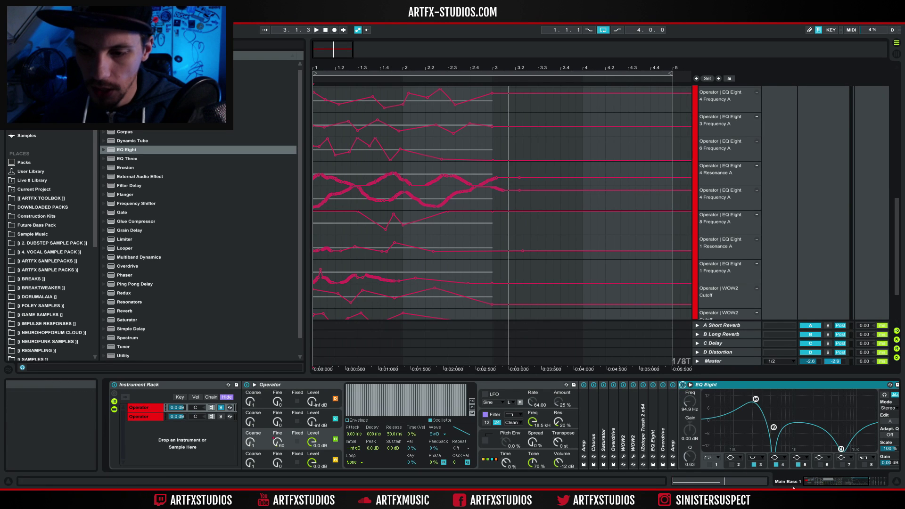
click(846, 482)
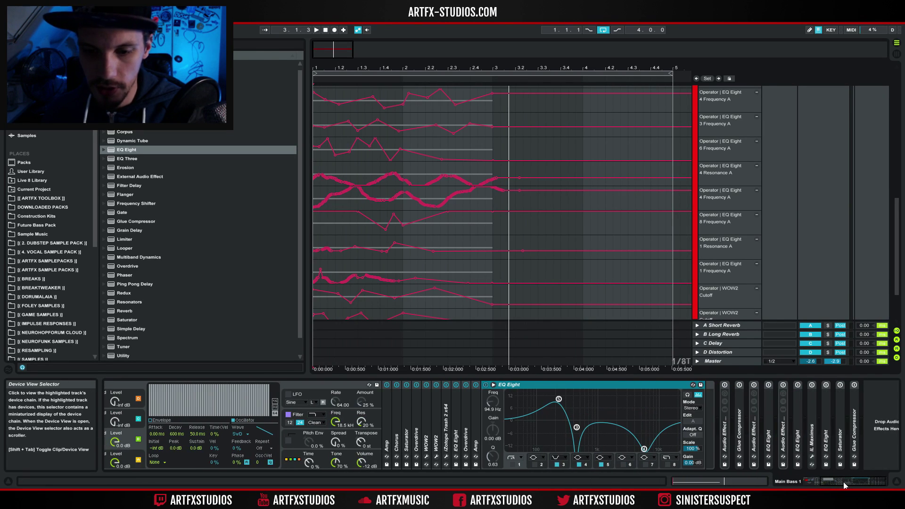
click(566, 463)
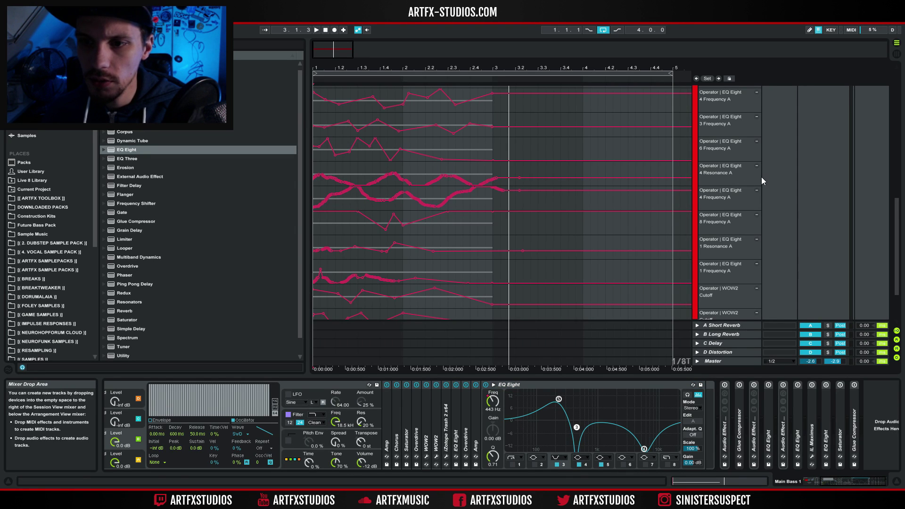
Highlight the EQ Eight's filter 3 frequency automation from 1.1.1 to 3.1.1
scroll(761, 177, up, 3)
click(492, 165)
drag(477, 173, 316, 168)
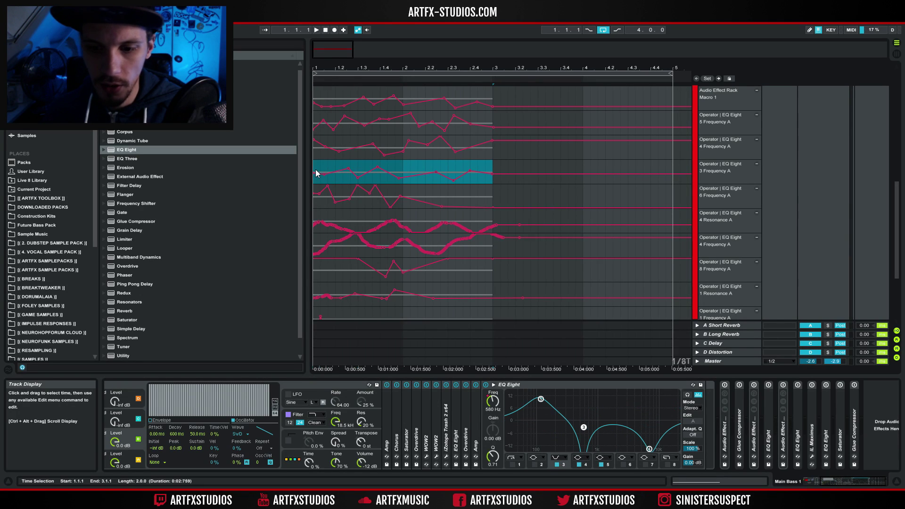
Turn off filters 4 and 5 in the EQ Eight and play the bass from 1.1.1 with filter 3 alone
click(579, 464)
click(601, 464)
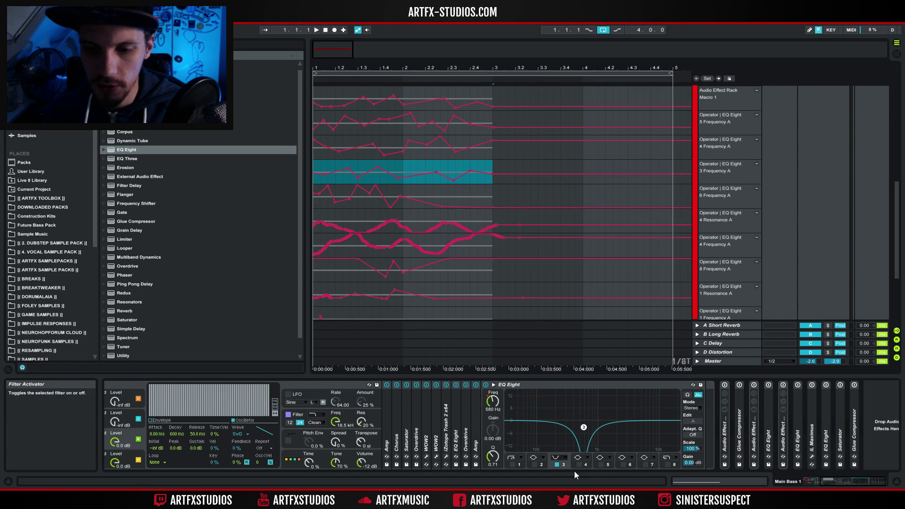
click(314, 168)
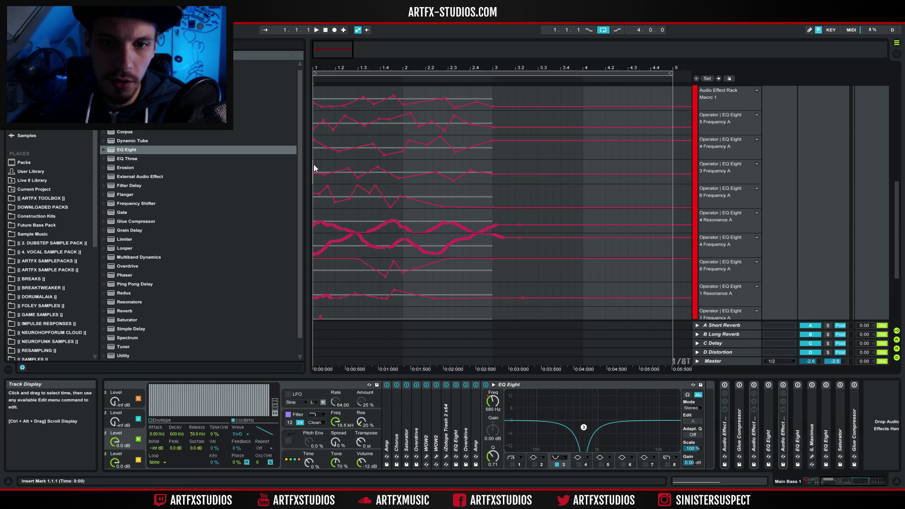
key(space)
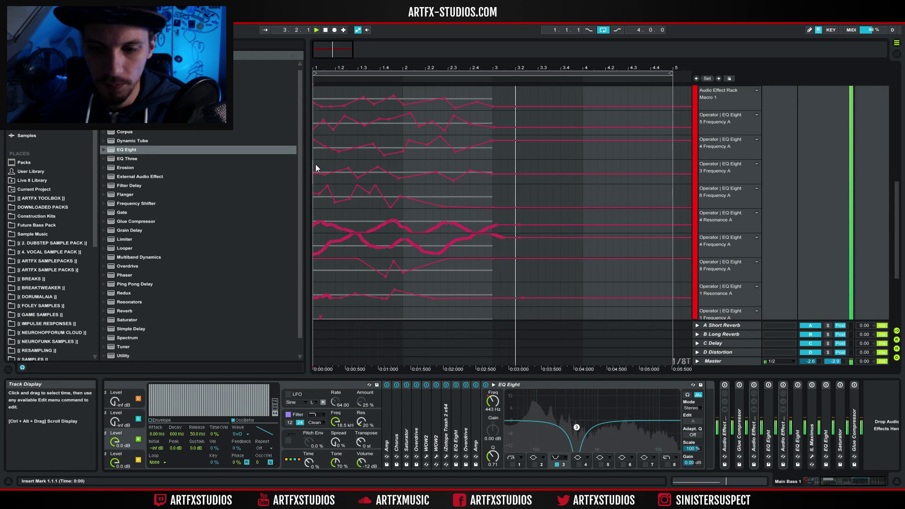
Turn the EQ Eight's filter 4 back on, highlight its frequency automation, and play the bass from 1.1.1
click(579, 464)
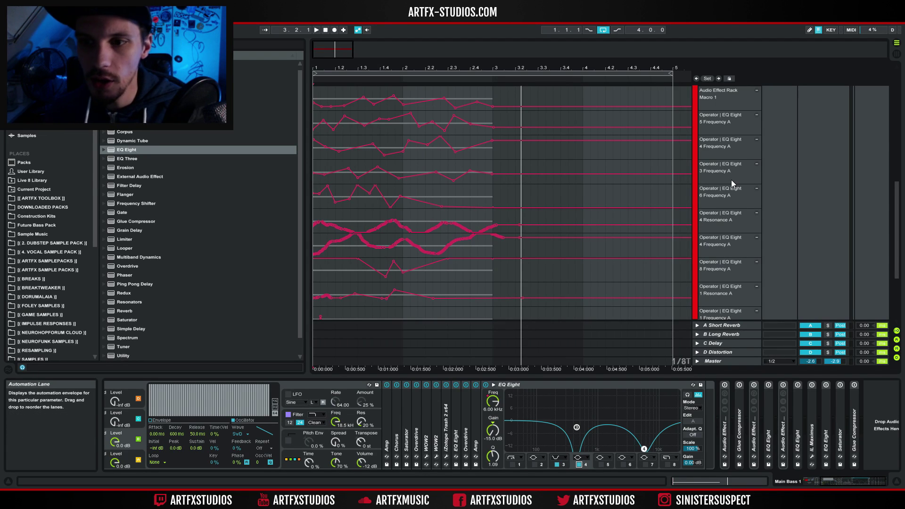
drag(484, 158, 312, 143)
click(313, 143)
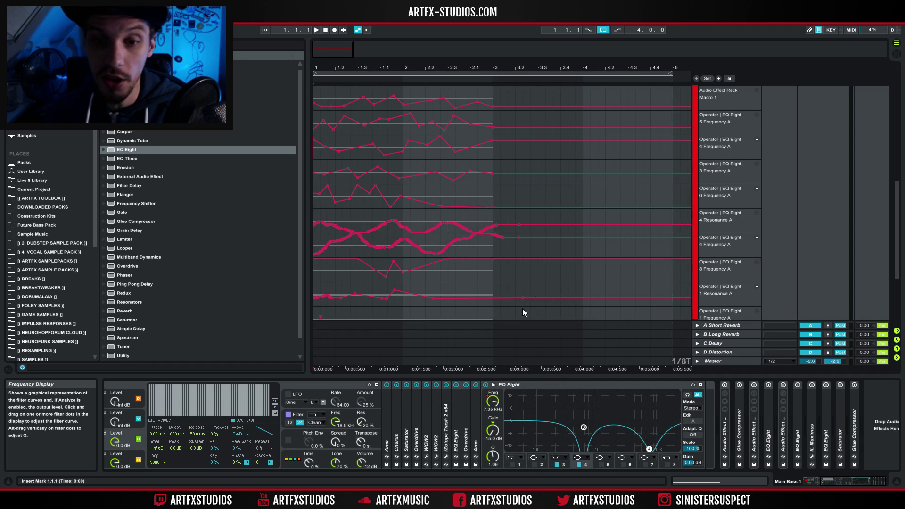
key(space)
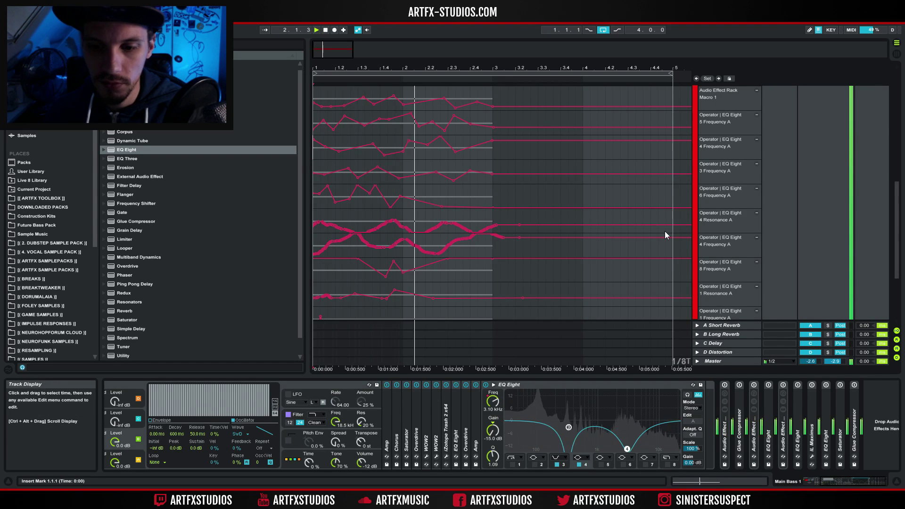
key(space)
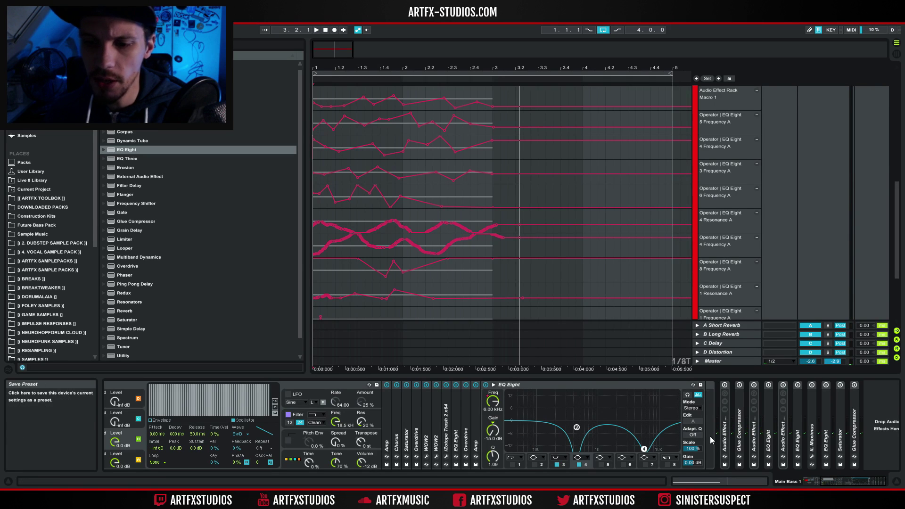
Turn the EQ Eight's filter 5 back on, highlight its frequency automation, and play the bass from 1.1.1
click(600, 464)
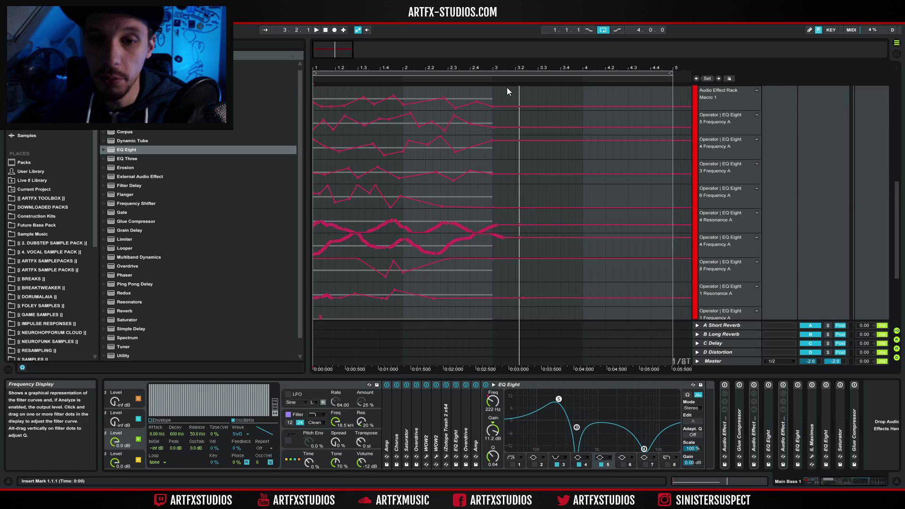
drag(500, 121, 320, 118)
click(317, 118)
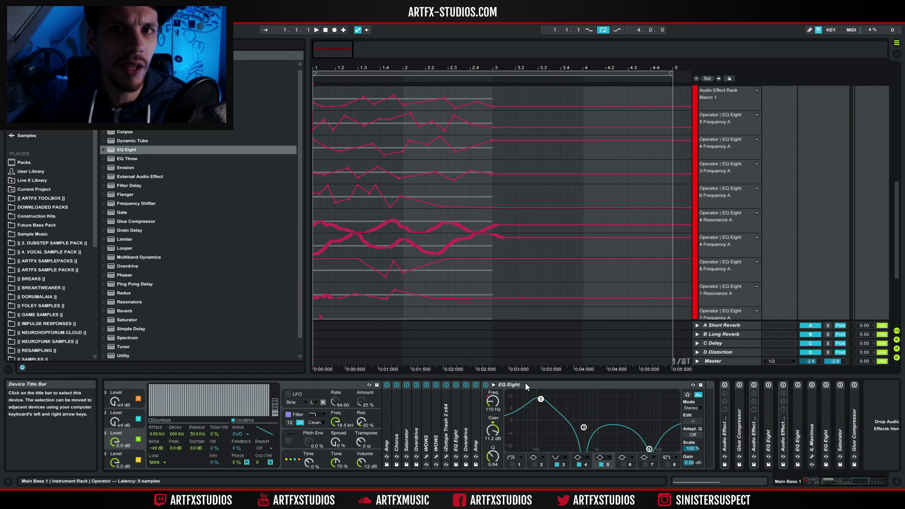
key(space)
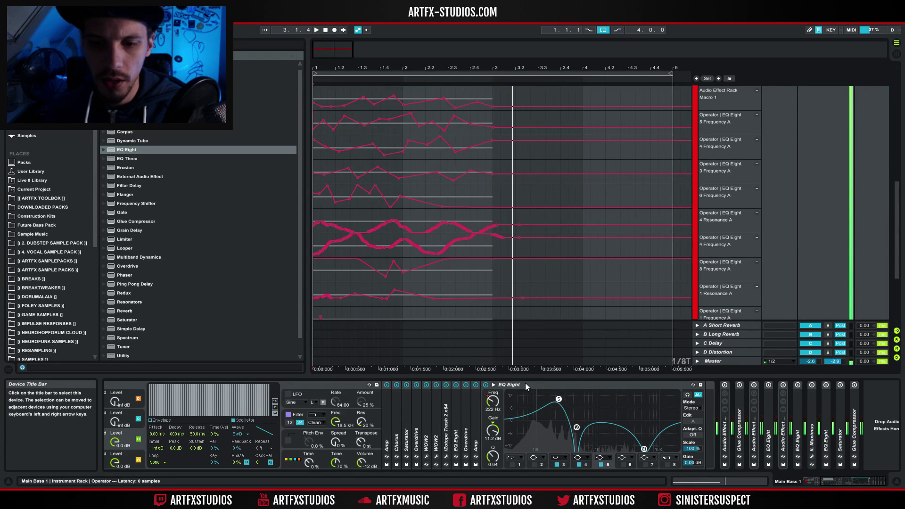
key(space)
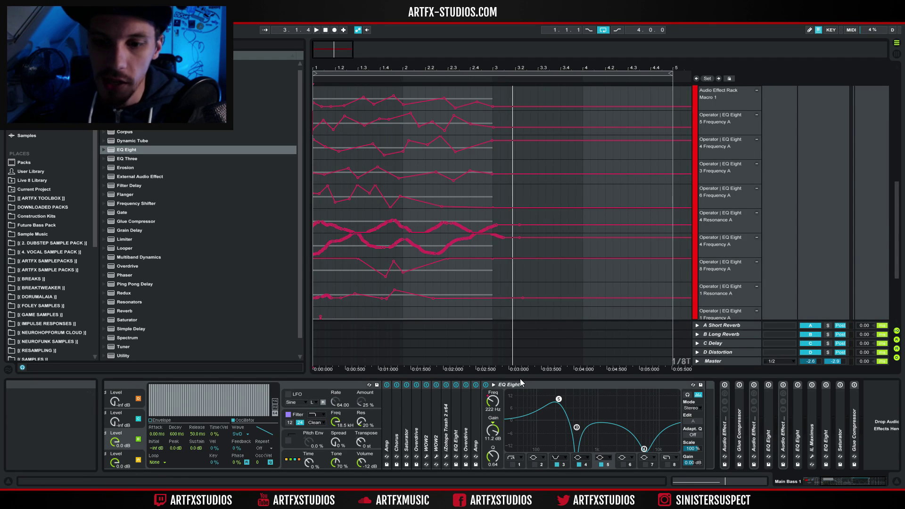
Collapse the EQ Eight, unsolo the first Operator chain in the Instrument Rack, and play both chains together
double_click(520, 385)
click(849, 479)
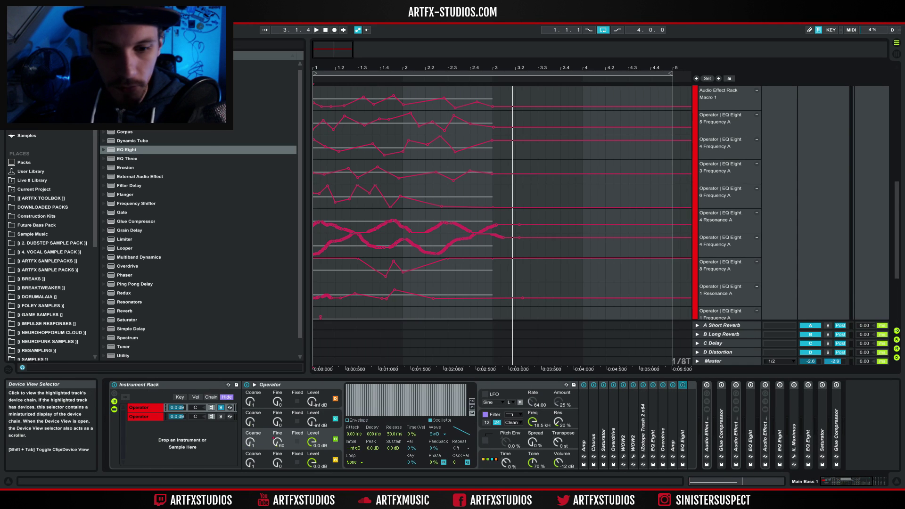
click(224, 408)
key(space)
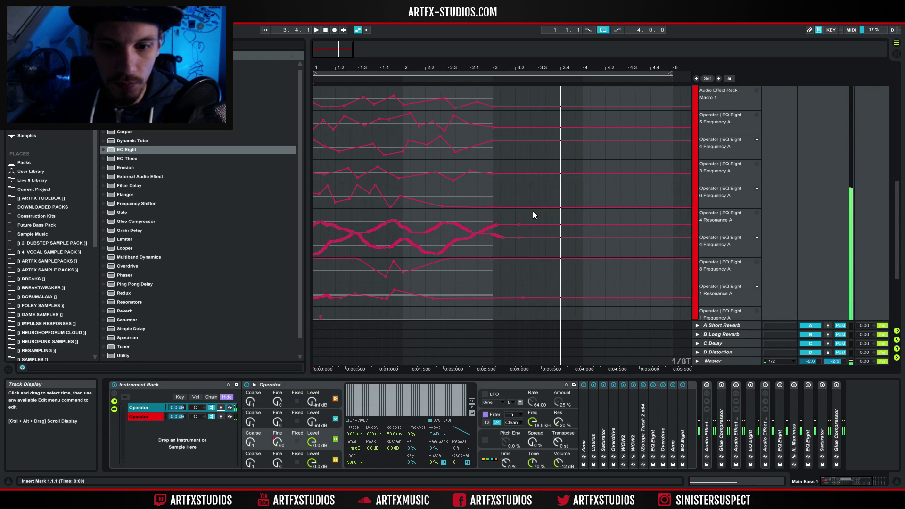
Expand the Audio Effect Rack that follows the Instrument Rack and turn it on
double_click(704, 442)
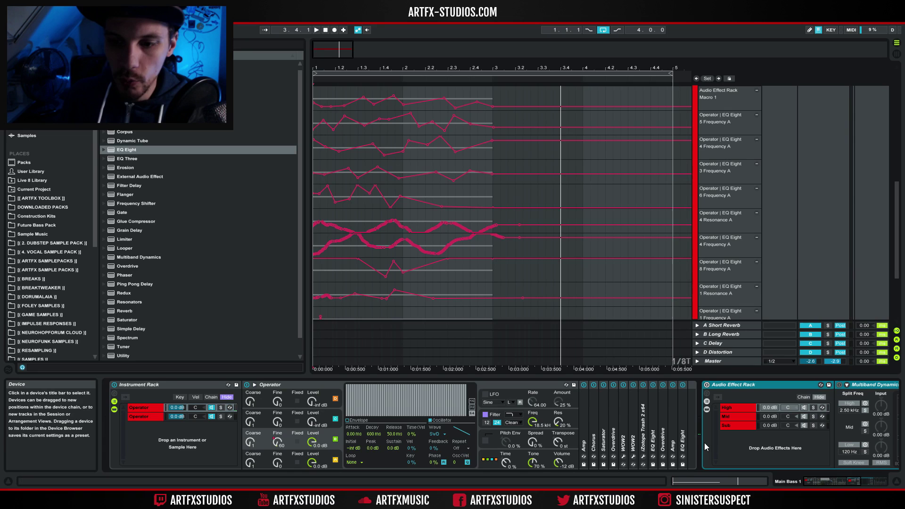
drag(820, 480, 857, 480)
click(361, 385)
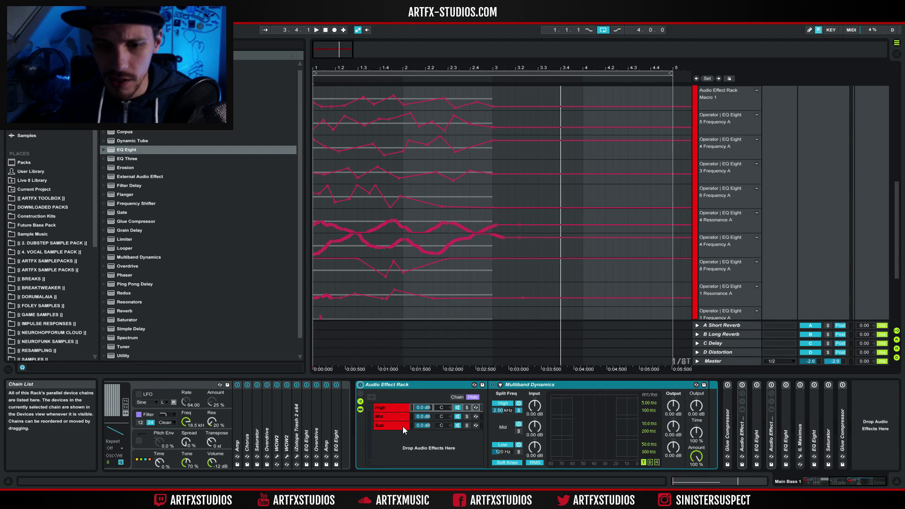
Examine the devices on the Sub, Mid and High chains of the Audio Effect Rack
click(386, 425)
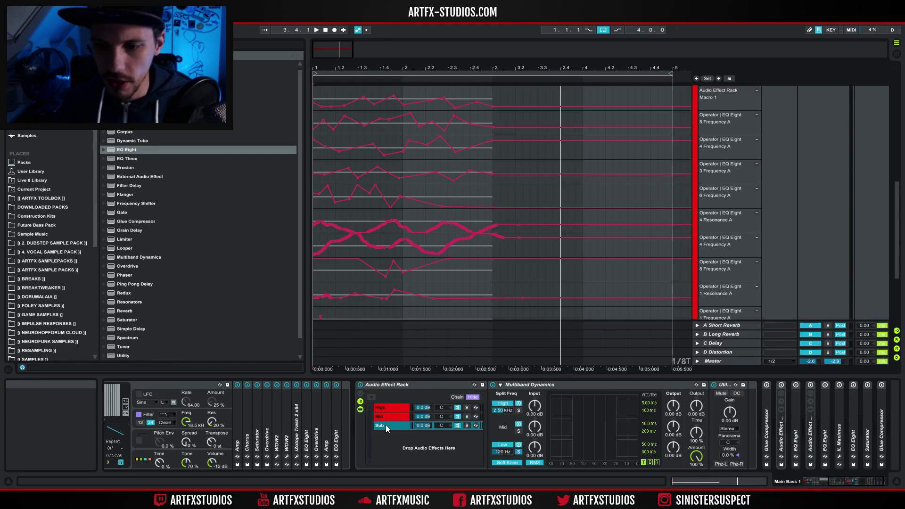
click(385, 416)
click(386, 414)
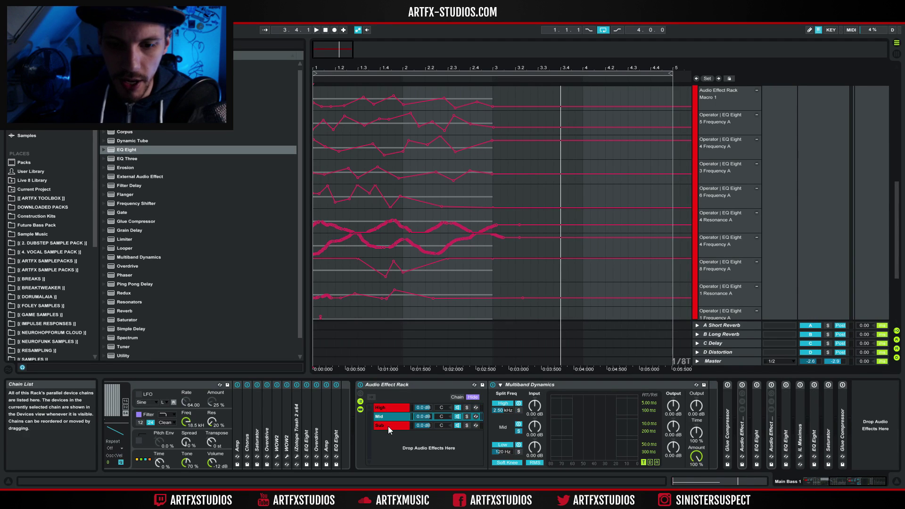
click(386, 409)
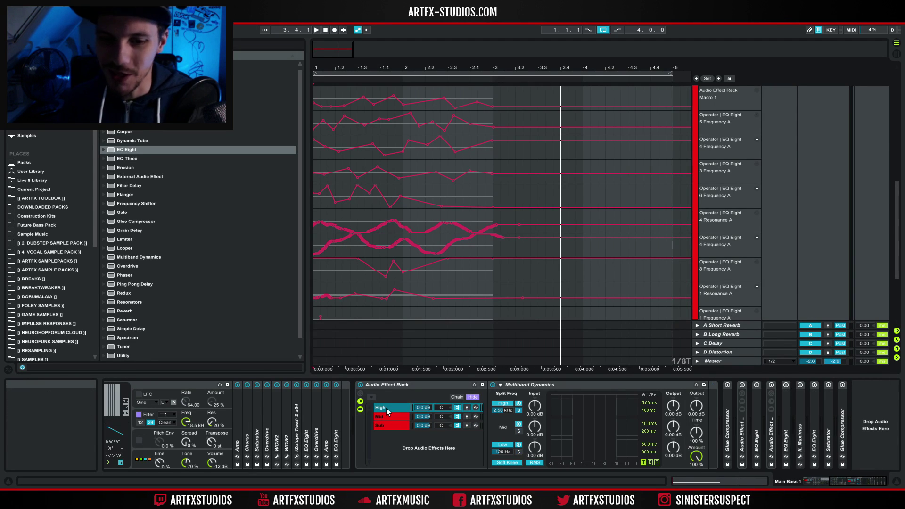
click(387, 416)
click(388, 425)
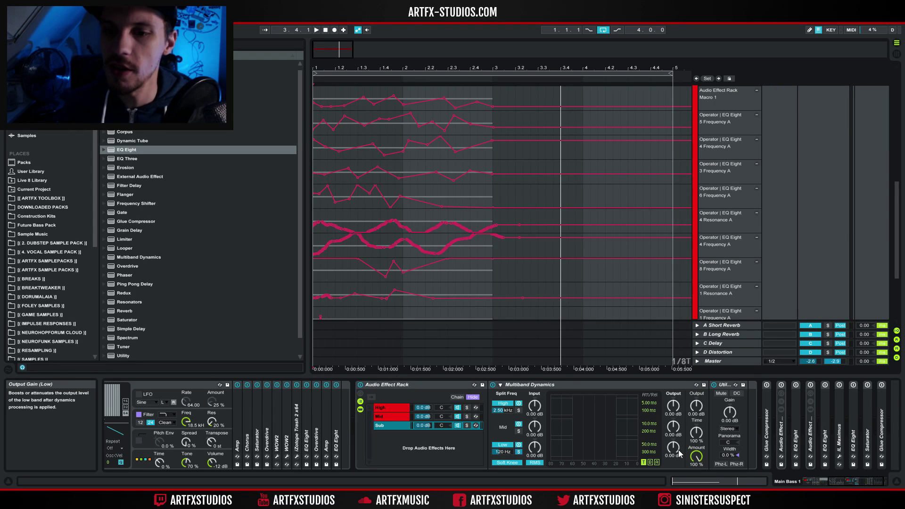
Go back to the Instrument Rack and show the first Operator chain, followed by the second Operator chain
drag(829, 481, 800, 484)
click(155, 407)
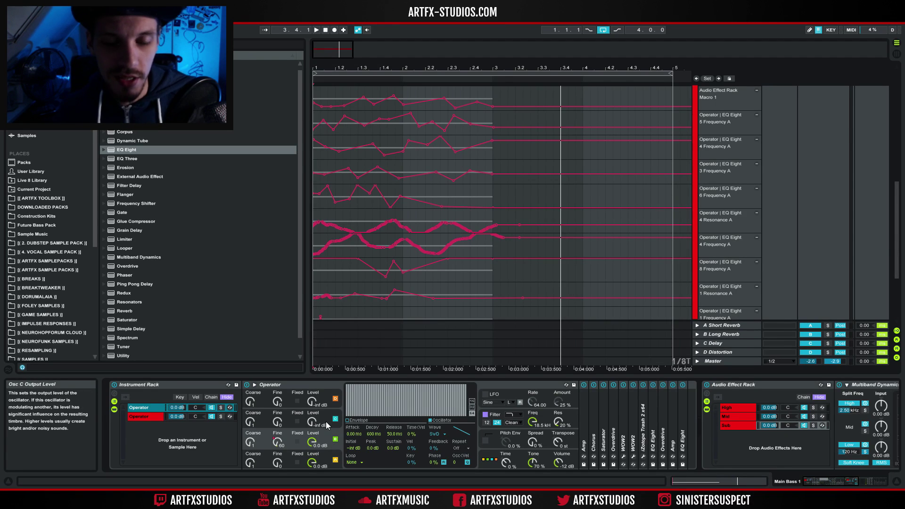
click(145, 416)
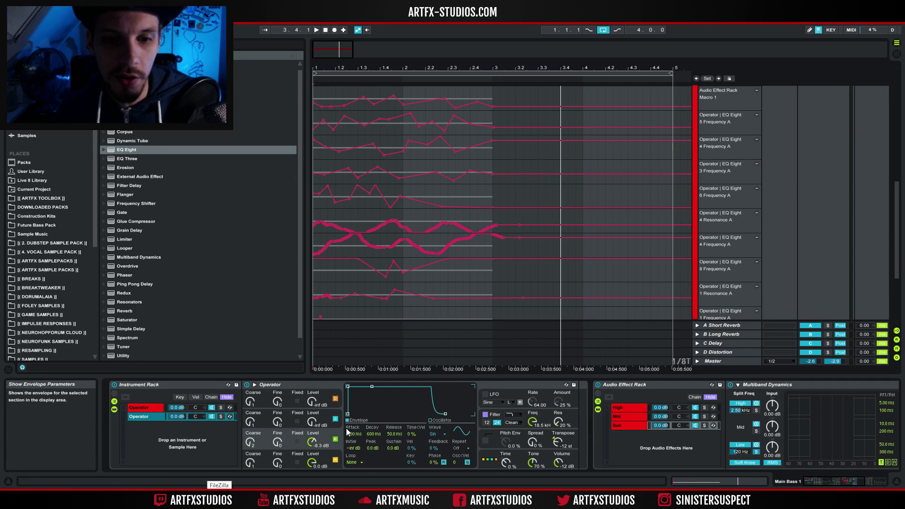
Review the first Operator chain in the Instrument Rack and the Sub and High chains of the Audio Effect Rack
click(621, 427)
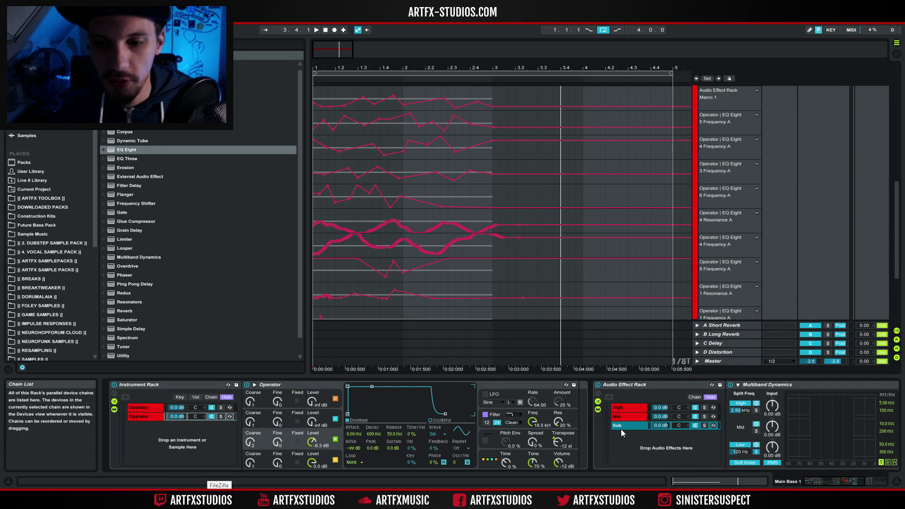
click(145, 407)
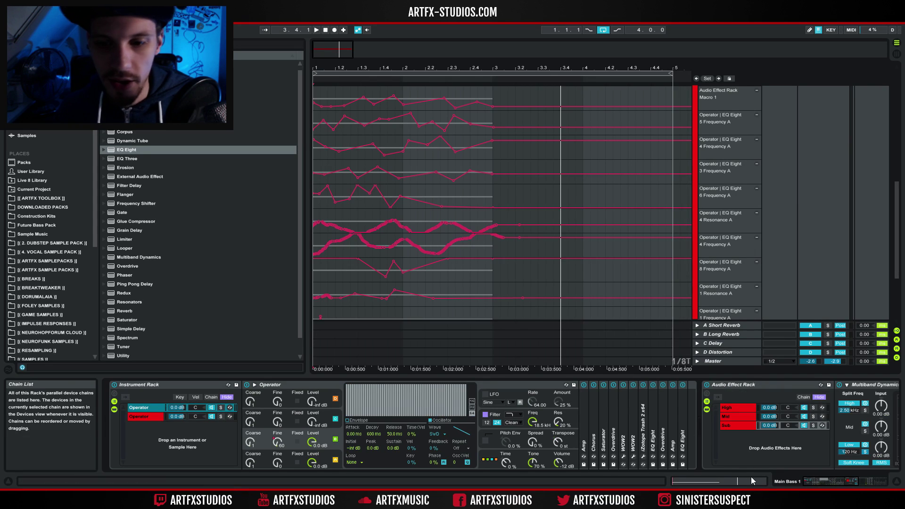
drag(810, 484, 844, 482)
click(344, 425)
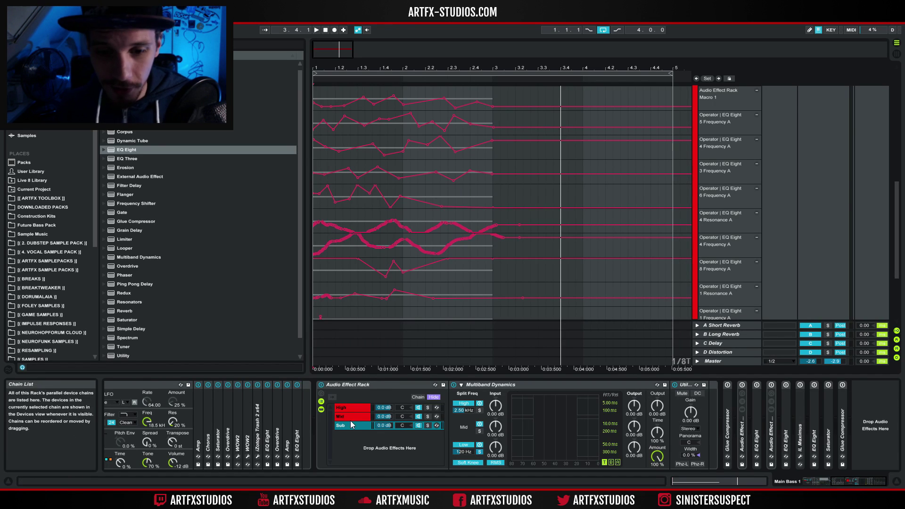
key(Up)
key(Up)
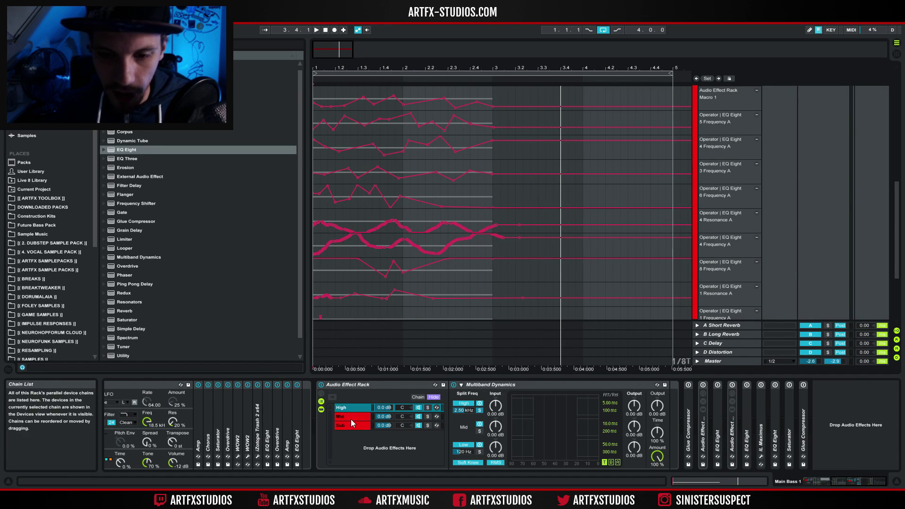
Collapse the Audio Effect Rack, expand the Glue Compressor after it, and switch the compressor on and off again
double_click(346, 386)
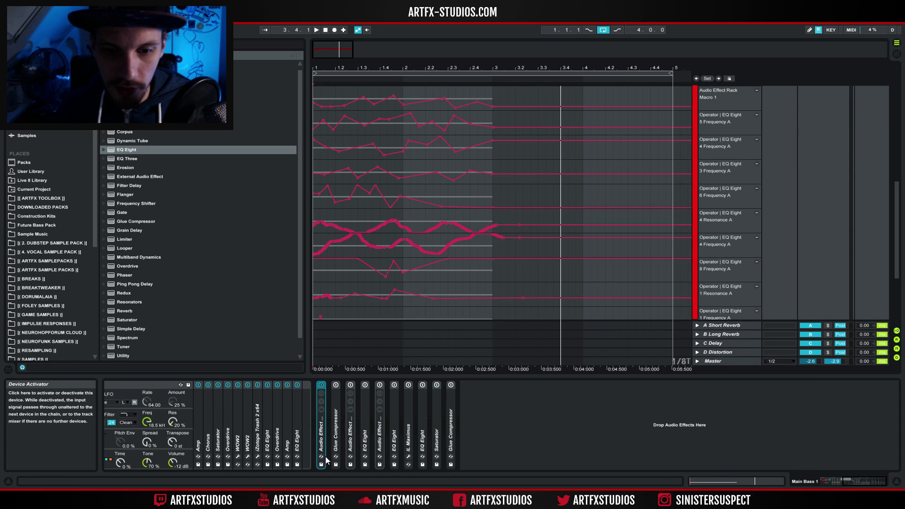
double_click(334, 400)
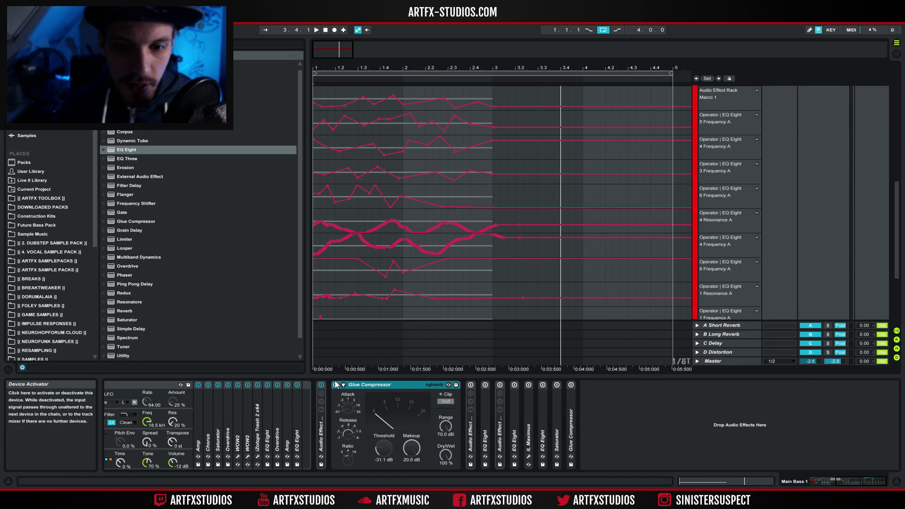
click(336, 385)
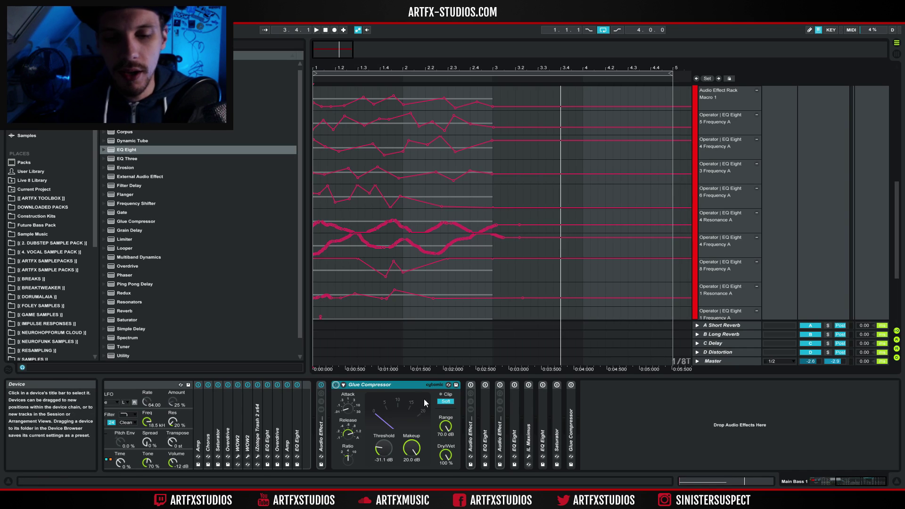
click(337, 385)
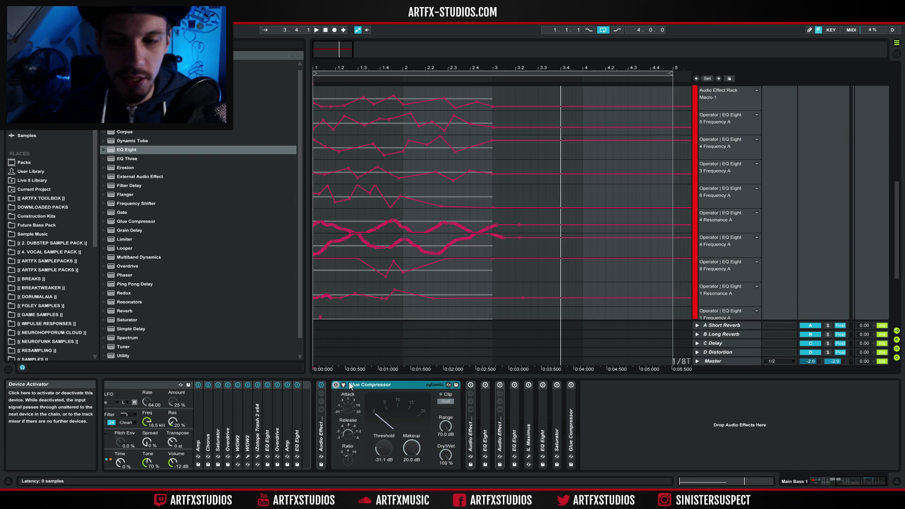
Insert a new audio track below the second Main Bass 1 track in the BASS group
scroll(803, 222, down, 5)
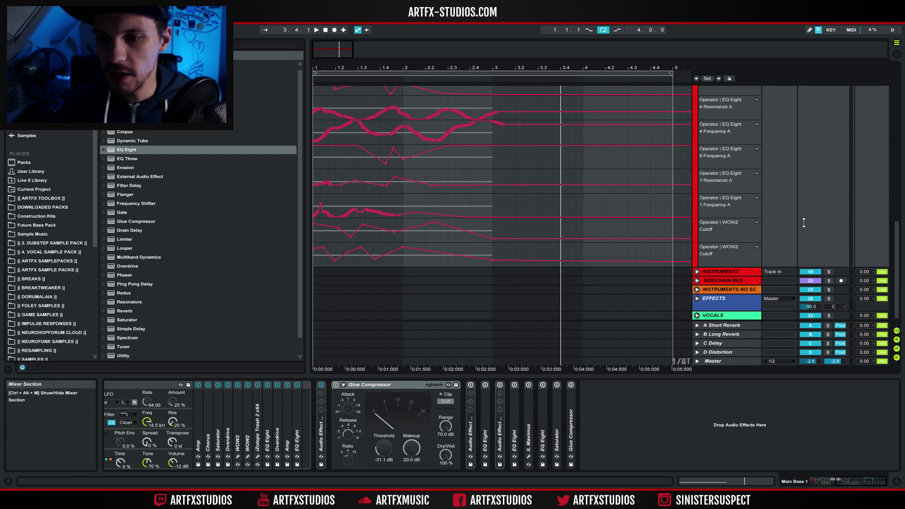
click(731, 271)
scroll(739, 248, up, 1)
scroll(739, 248, up, 10)
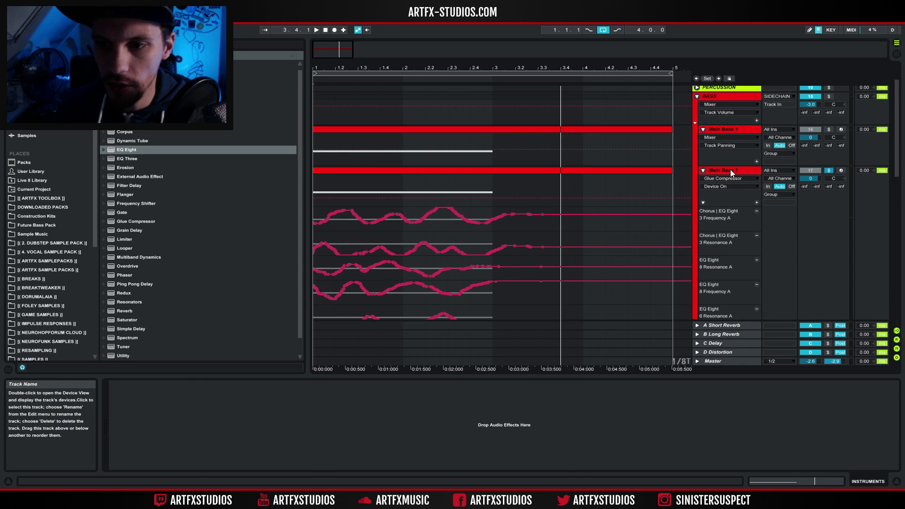
right_click(730, 171)
click(748, 238)
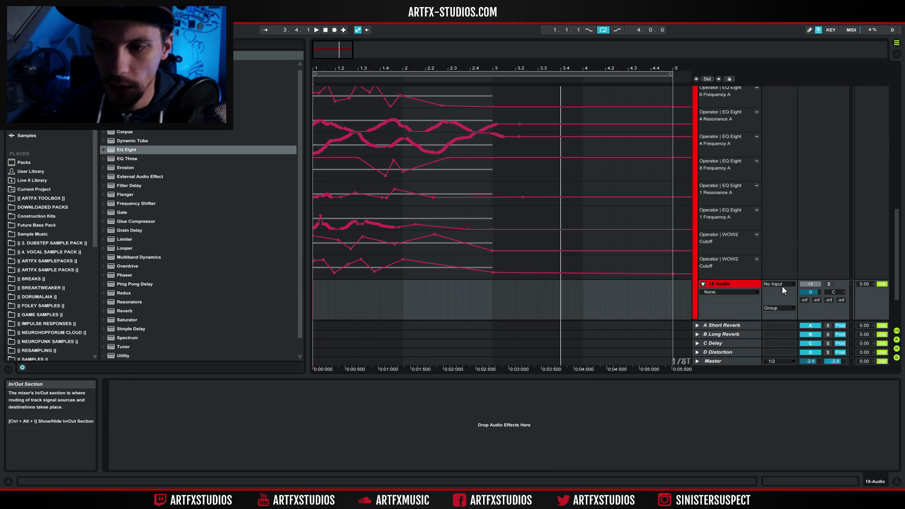
Set the new audio track's input to Resampling, arm it for recording, and clear the active solo
click(781, 284)
click(778, 22)
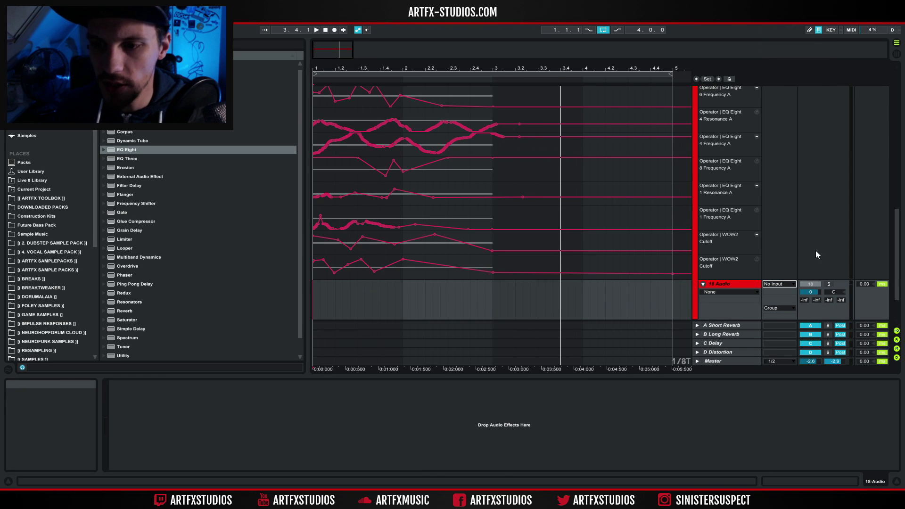
click(830, 285)
click(841, 284)
click(828, 284)
Mute the first Main Bass 1 track and record the uncompressed bass from the start of the arrangement onto the armed track
scroll(835, 241, up, 15)
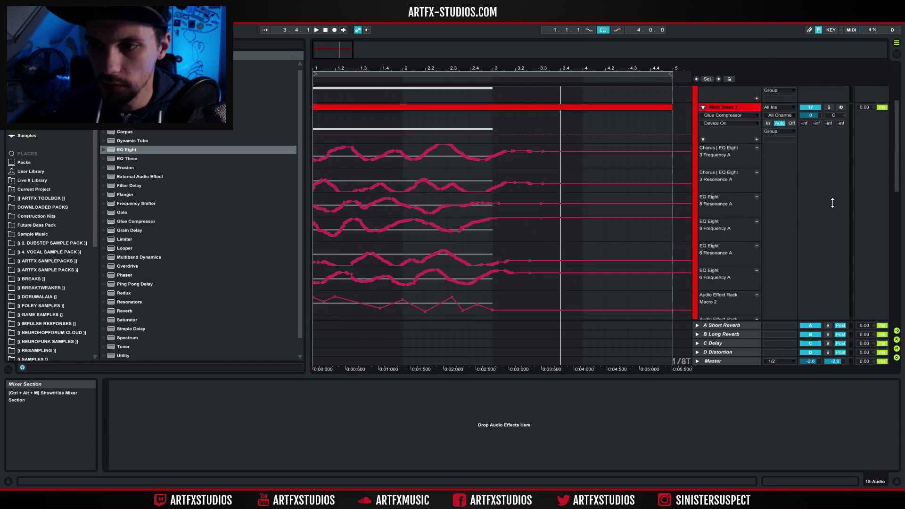
click(810, 151)
click(315, 205)
click(336, 30)
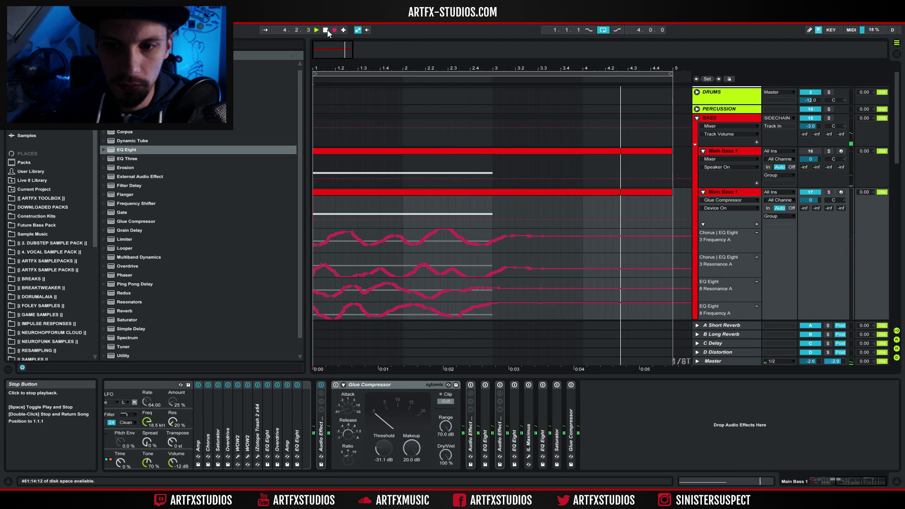
click(327, 29)
Open the recorded audio clip and set its clip gain to -1.18 dB
drag(897, 147, 897, 308)
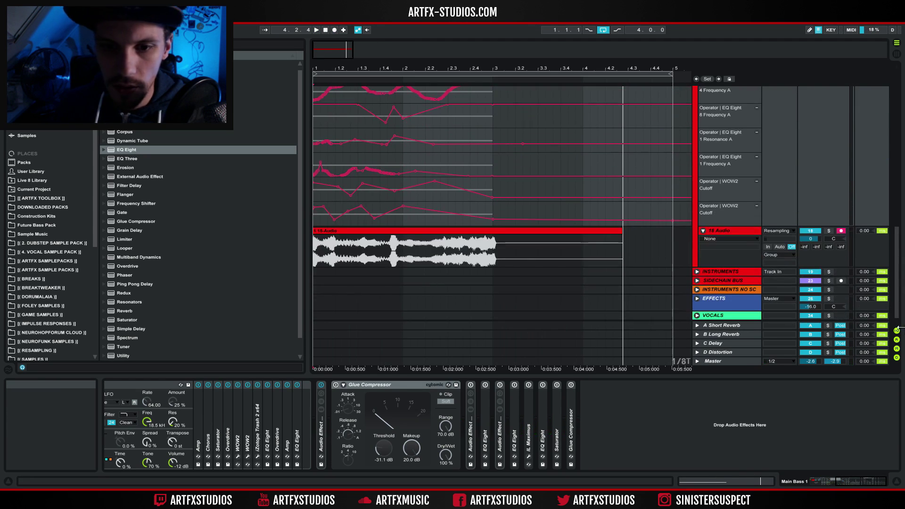
click(362, 239)
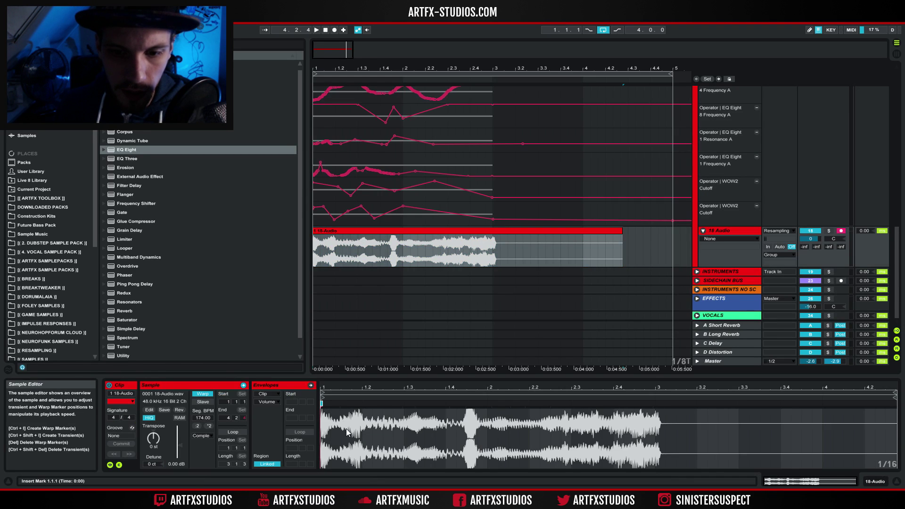
mouse_move(179, 446)
mouse_down()
mouse_move(179, 455)
mouse_move(180, 445)
mouse_up()
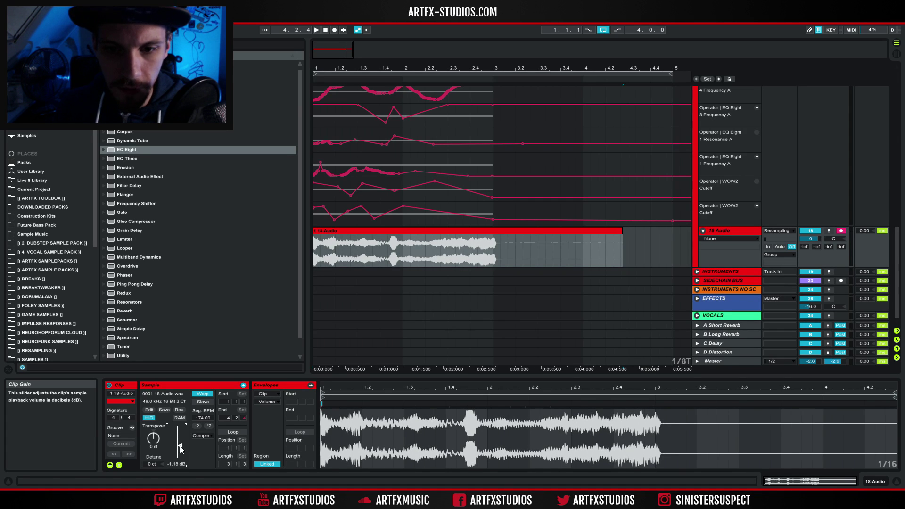
Inspect the recorded waveform's level by selecting its opening, the peak at 1.4.2, and the section from 2.2.2 to 3.1.2
click(318, 248)
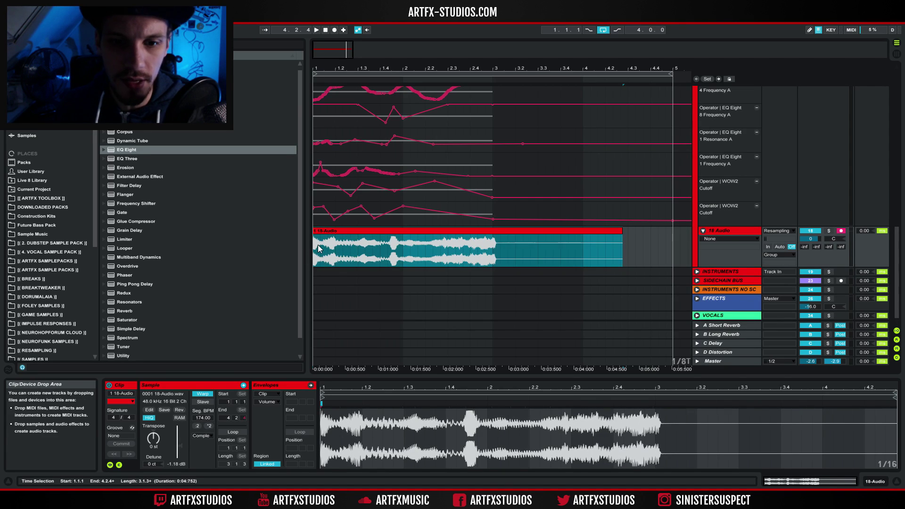
drag(318, 249, 322, 248)
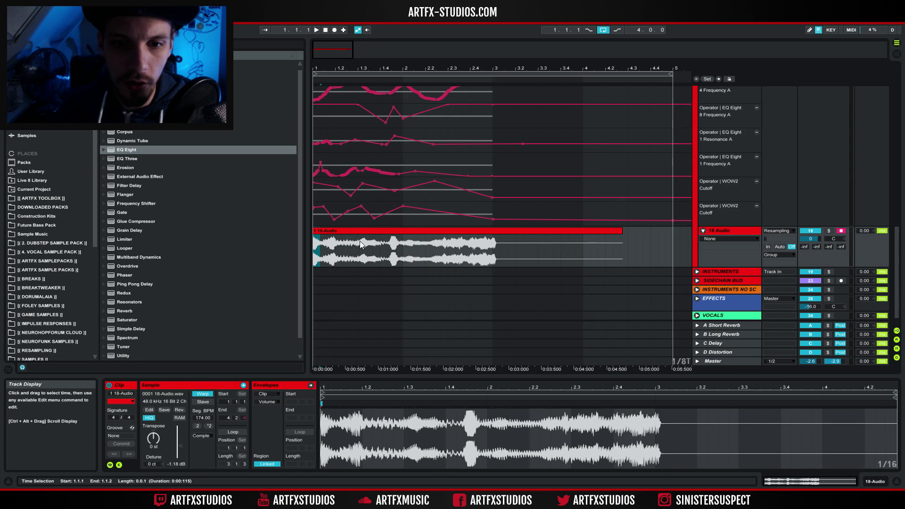
click(392, 248)
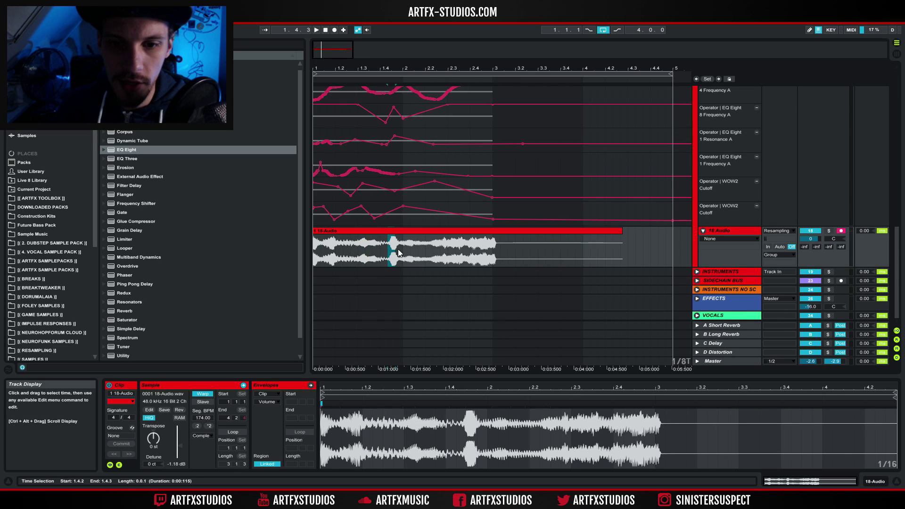
click(438, 257)
shift+click(497, 259)
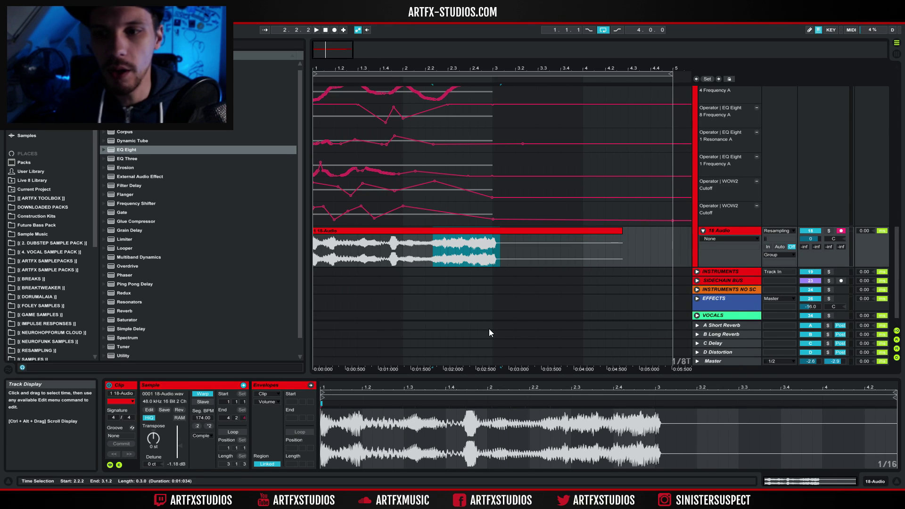
Go back to the second Main Bass 1 track, turn on its Glue Compressor, and select the Release control
click(878, 482)
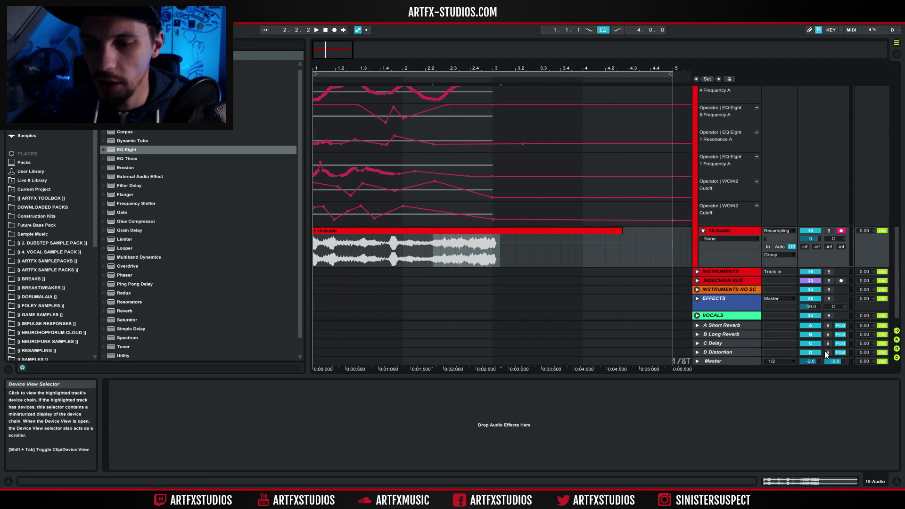
scroll(825, 354, up, 10)
scroll(812, 339, up, 4)
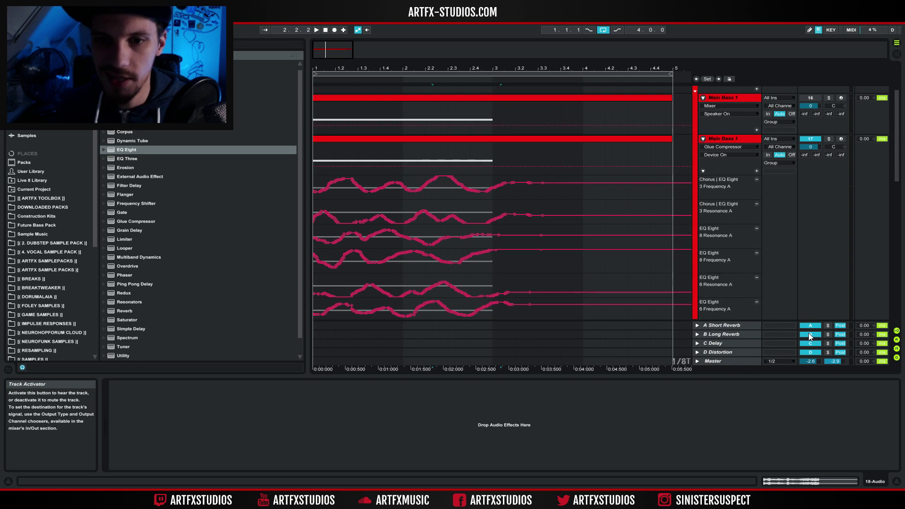
click(726, 140)
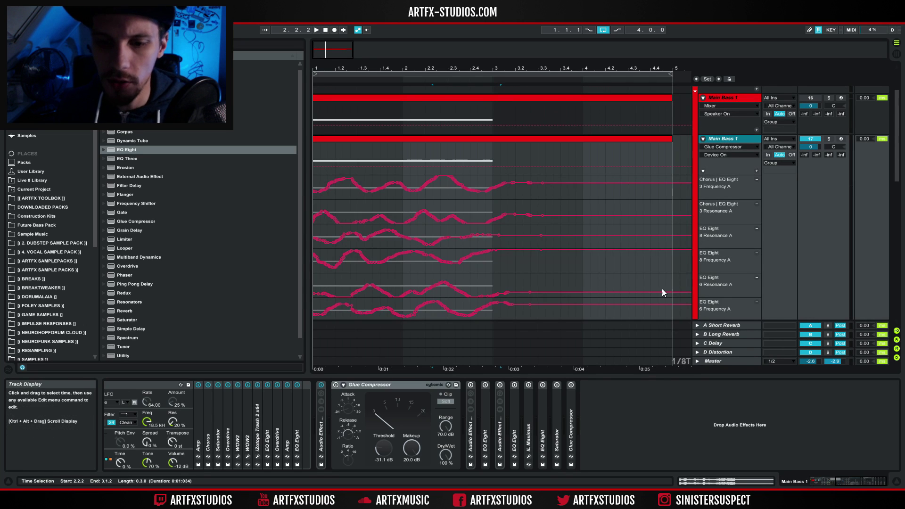
click(342, 384)
click(337, 385)
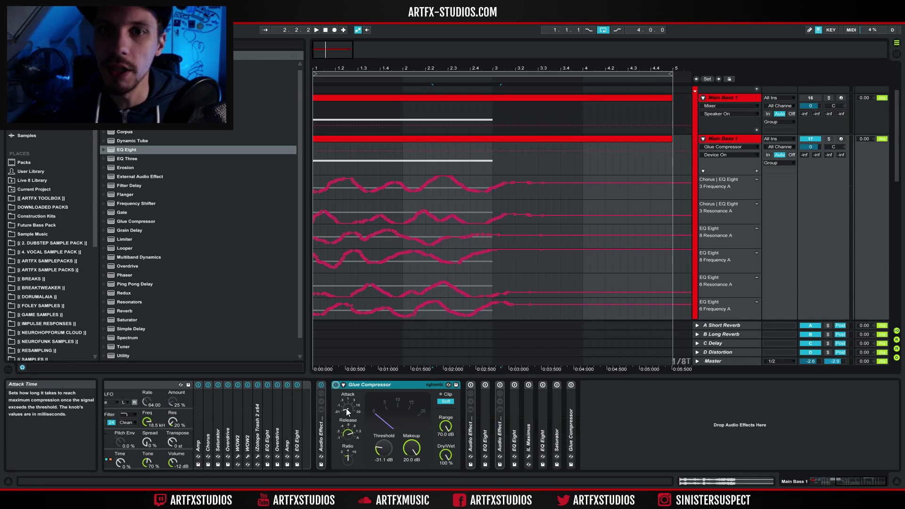
click(348, 433)
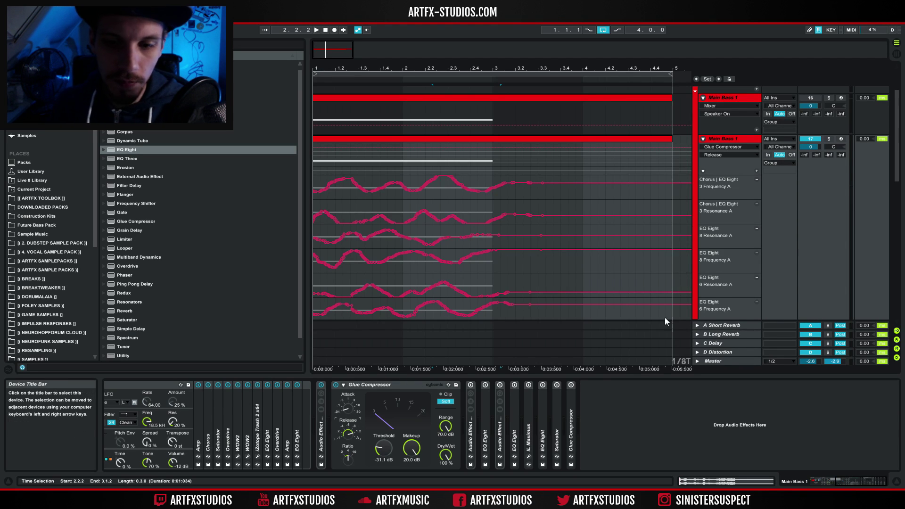
Insert another audio track directly below the recorded 18-Audio track
scroll(666, 317, down, 7)
drag(896, 185, 896, 245)
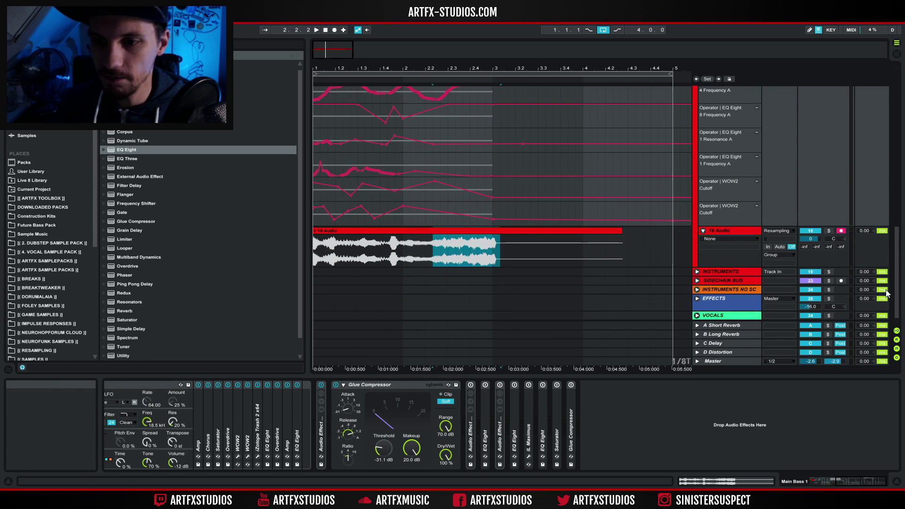
click(741, 236)
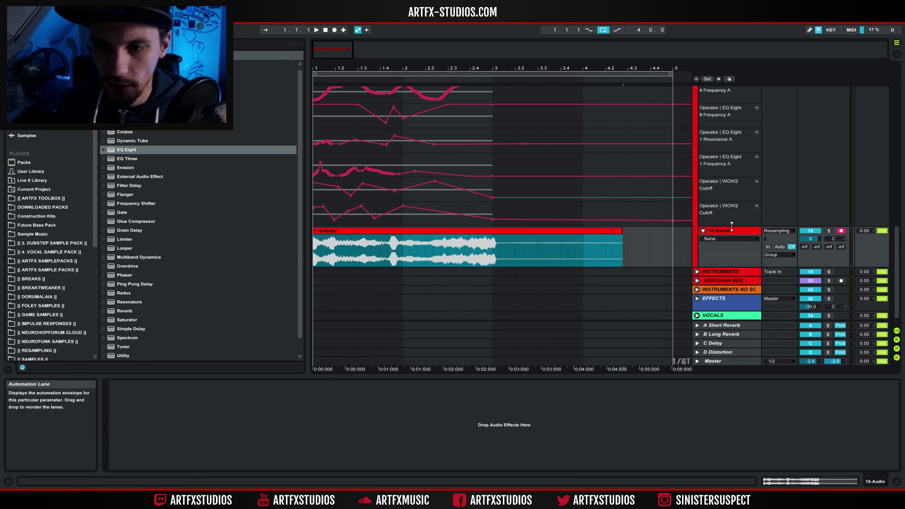
right_click(731, 229)
click(761, 298)
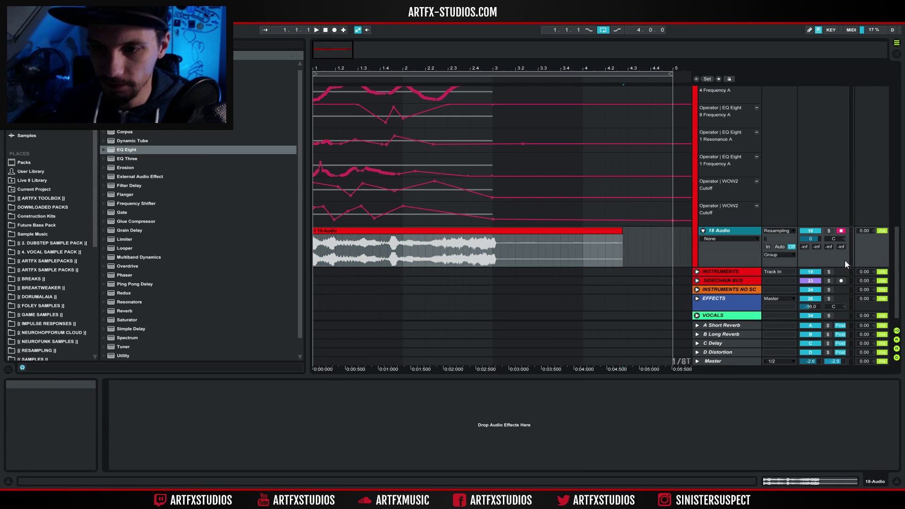
key(ctrl+t)
Set the new 19-Audio track's input to Resampling and arm it for recording
click(778, 272)
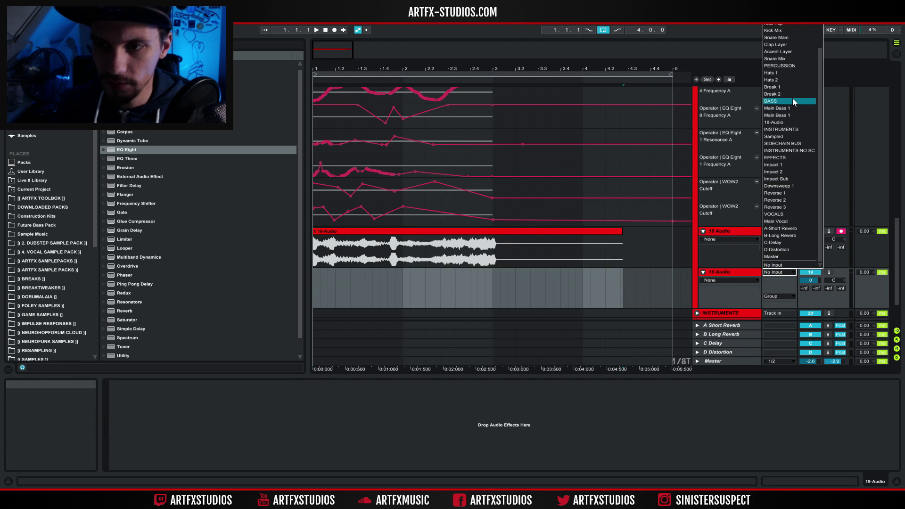
click(784, 42)
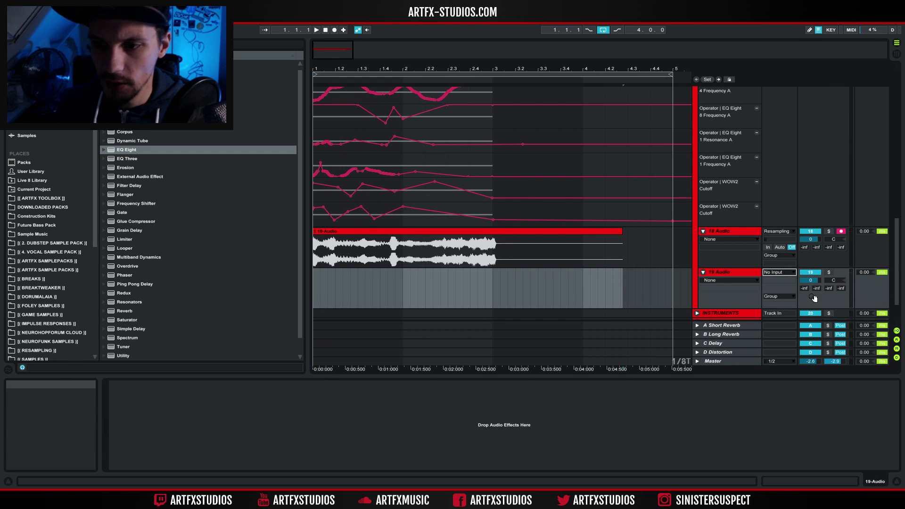
click(841, 273)
Record the glue-compressed bass from 1.1.1 onto the armed track and show the new clip below the first recording
drag(898, 273, 903, 109)
click(743, 202)
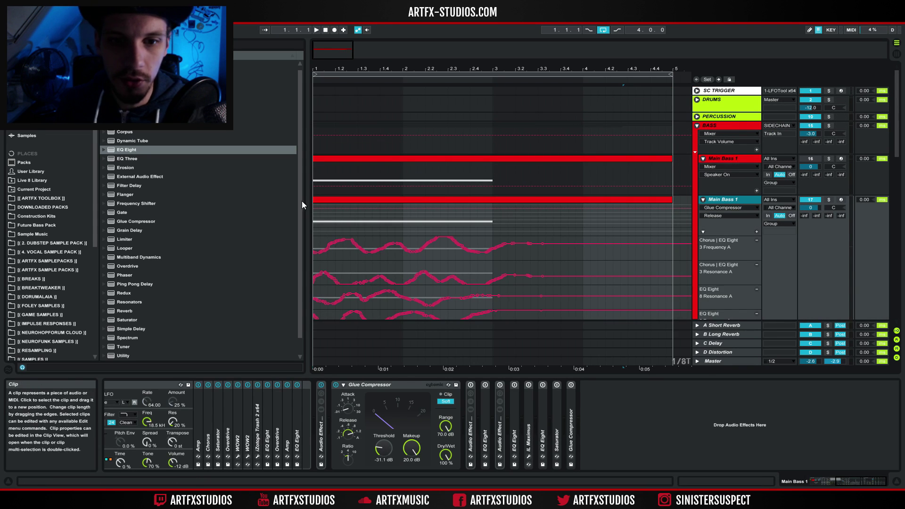
click(316, 217)
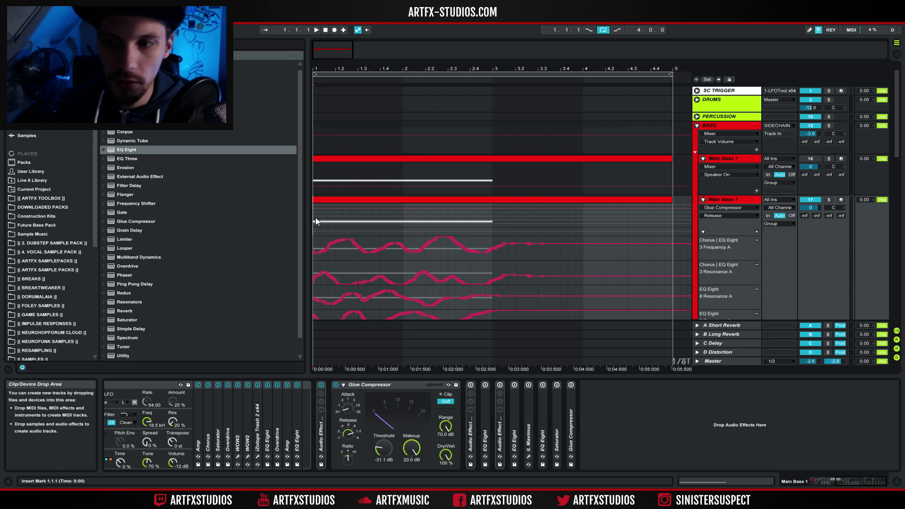
click(334, 30)
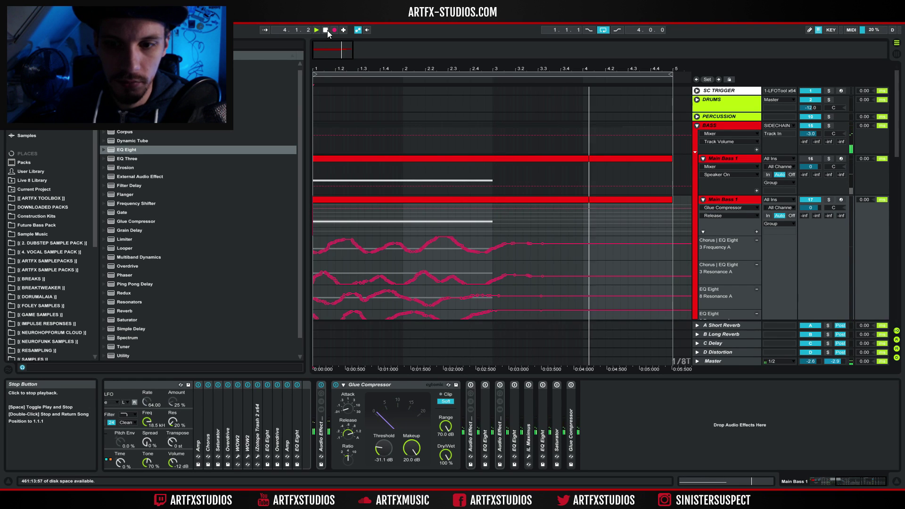
click(327, 30)
drag(898, 113, 903, 285)
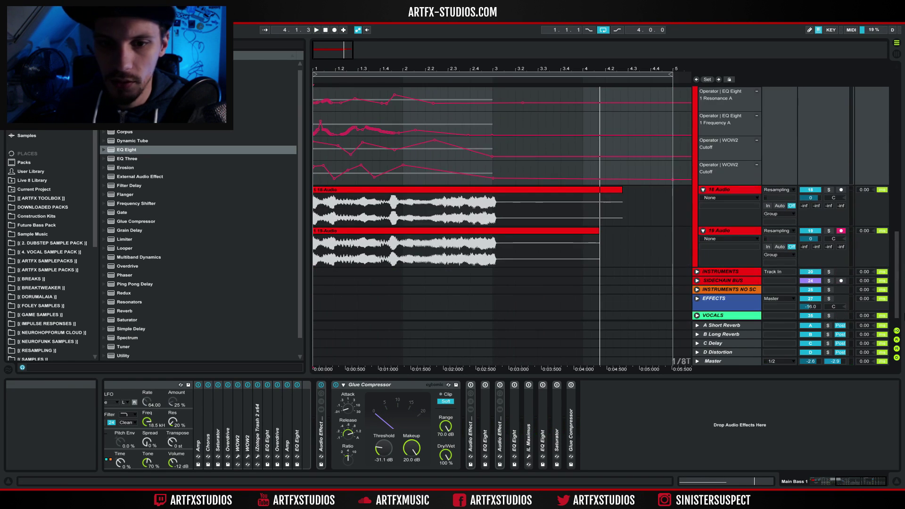
Inspect the two recorded waveforms around bar 2 and lower the 19-Audio clip's gain to -0.56 dB
drag(319, 67, 319, 87)
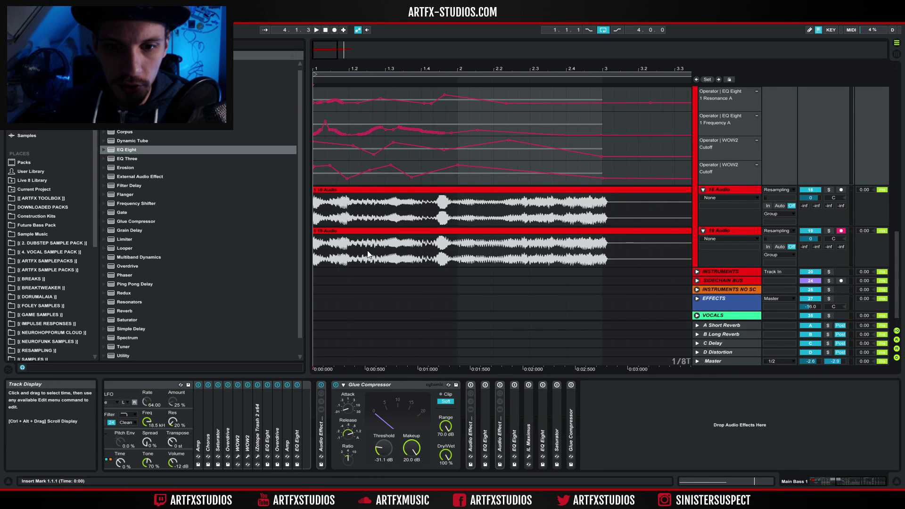
drag(352, 253, 495, 256)
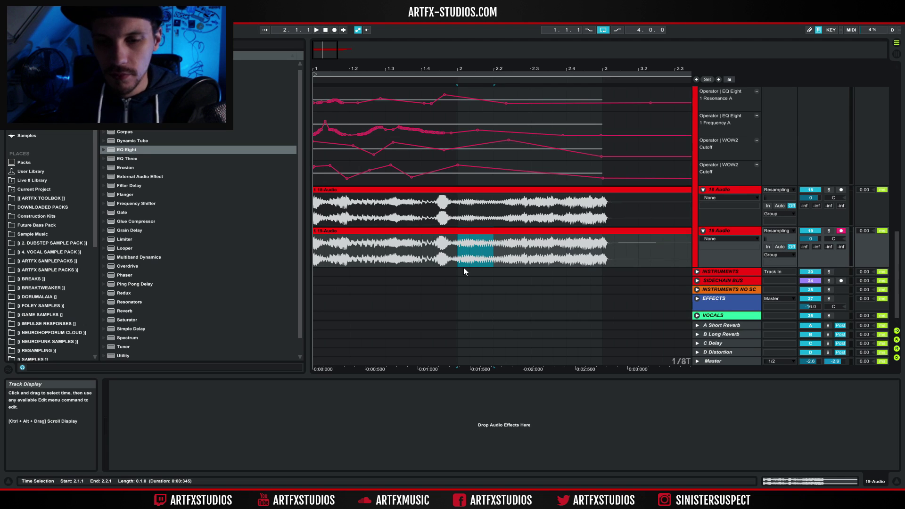
double_click(450, 230)
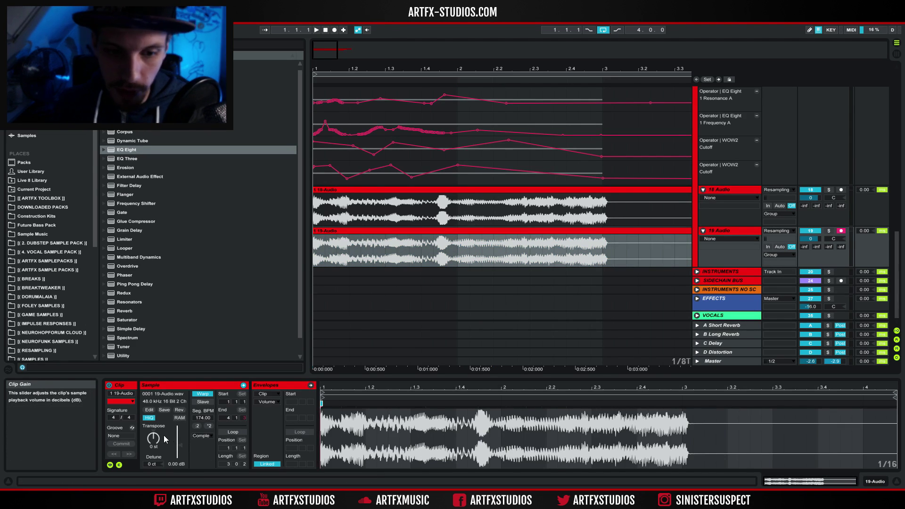
drag(179, 445, 179, 446)
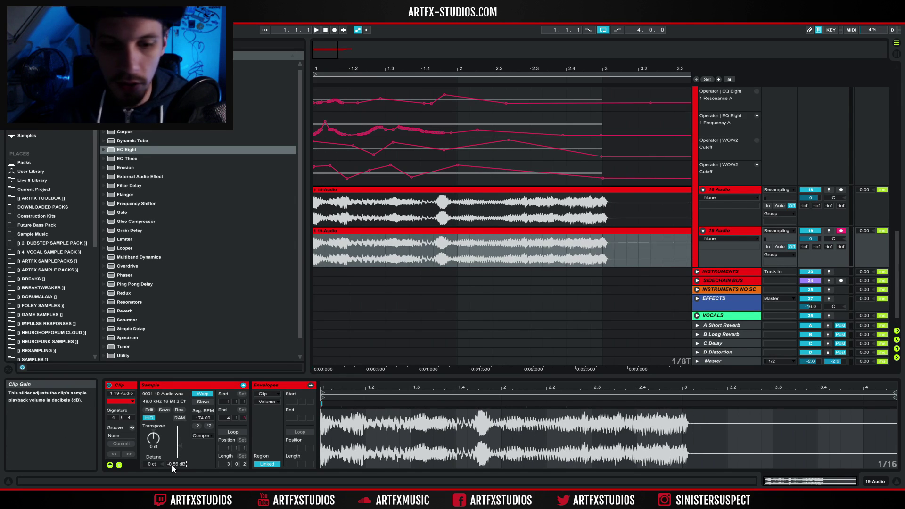
Reset the 18-Audio clip's gain to 0.00 dB and select the 19-Audio waveform from 1.2.2 to 2.2.3
click(459, 188)
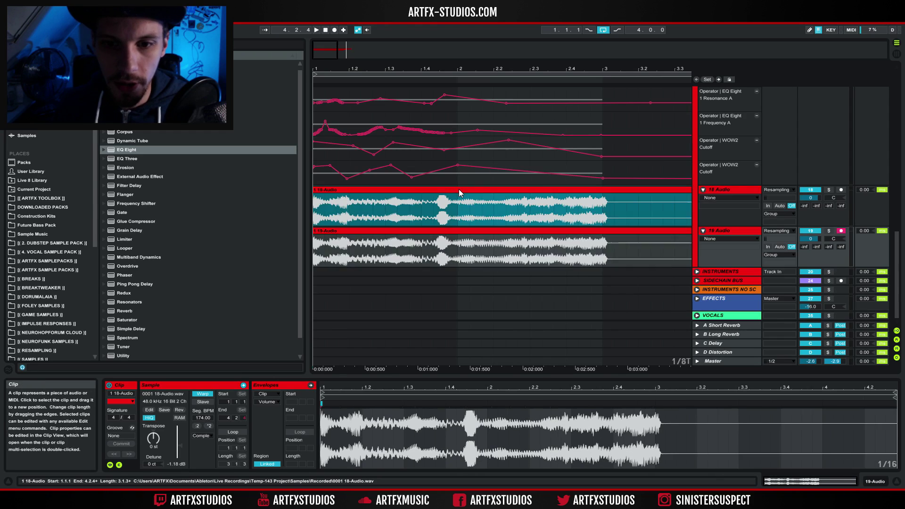
double_click(175, 460)
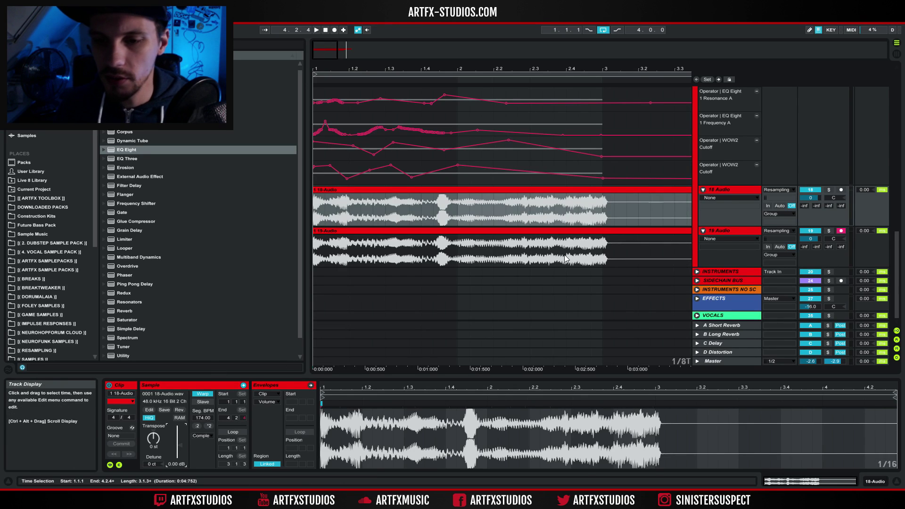
click(578, 232)
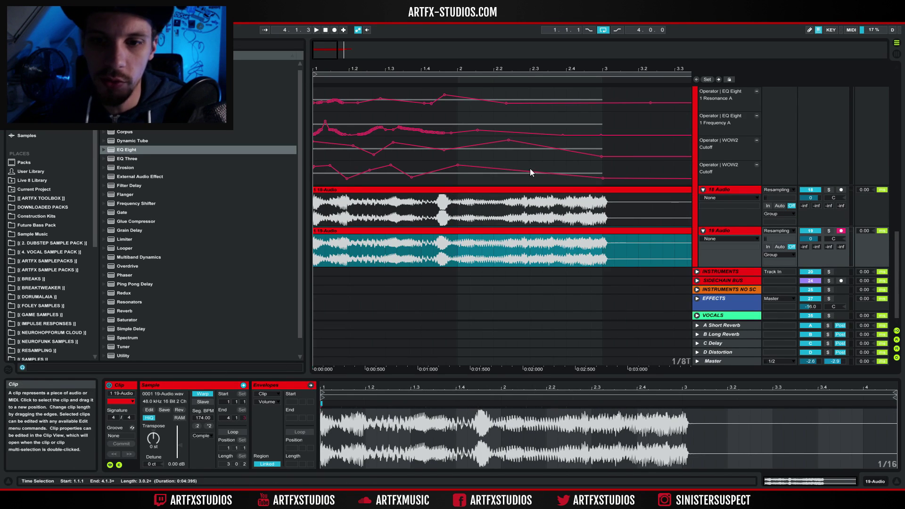
drag(363, 241, 517, 241)
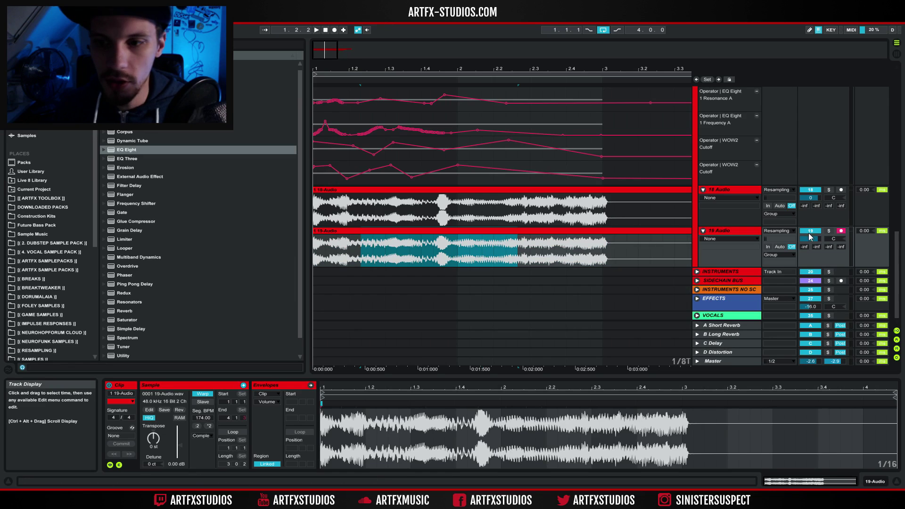
Delete the 18-Audio and 19-Audio resampling tracks together
click(737, 233)
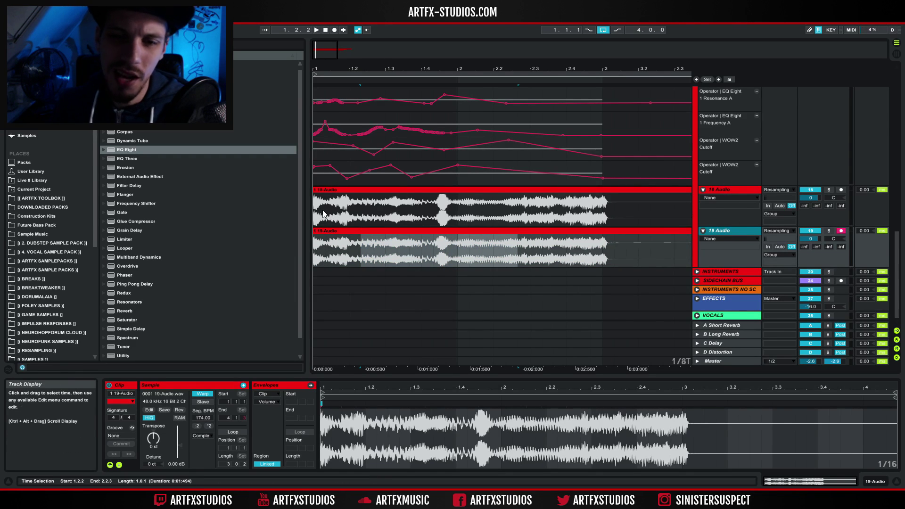
shift+click(730, 190)
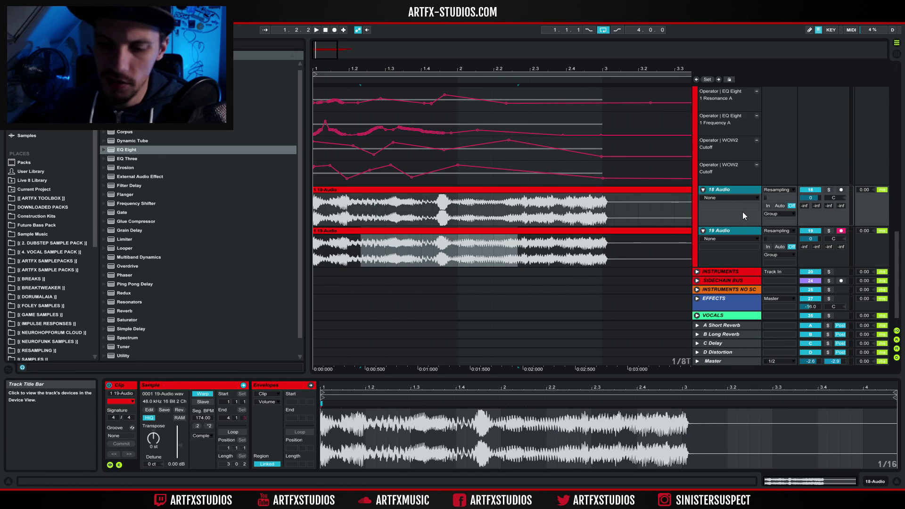
key(Delete)
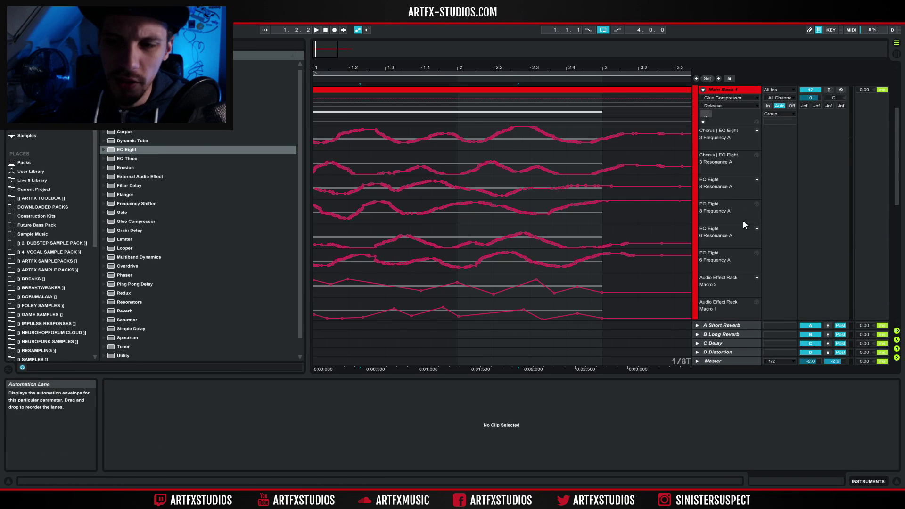
Show the Main Bass 1 device chain, collapse its Glue Compressor and expand the Audio Effect Rack right after it
click(729, 87)
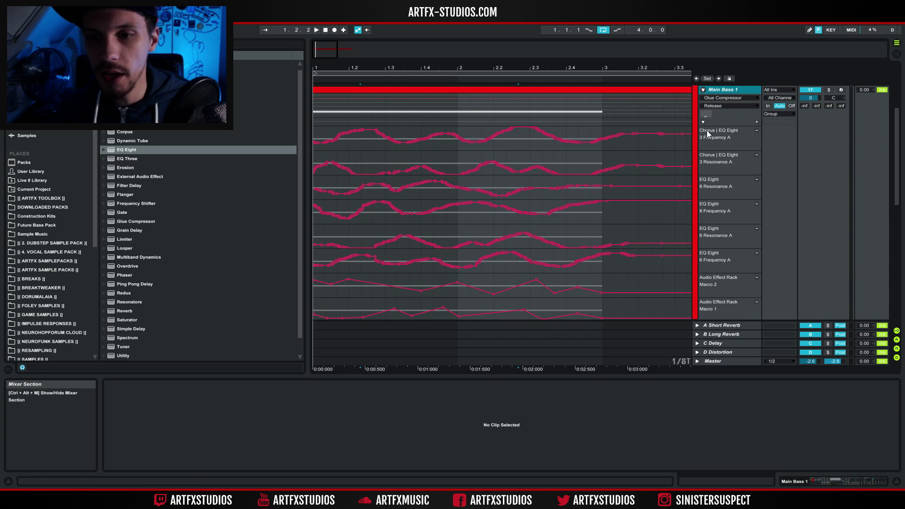
scroll(708, 139, down, 5)
click(831, 482)
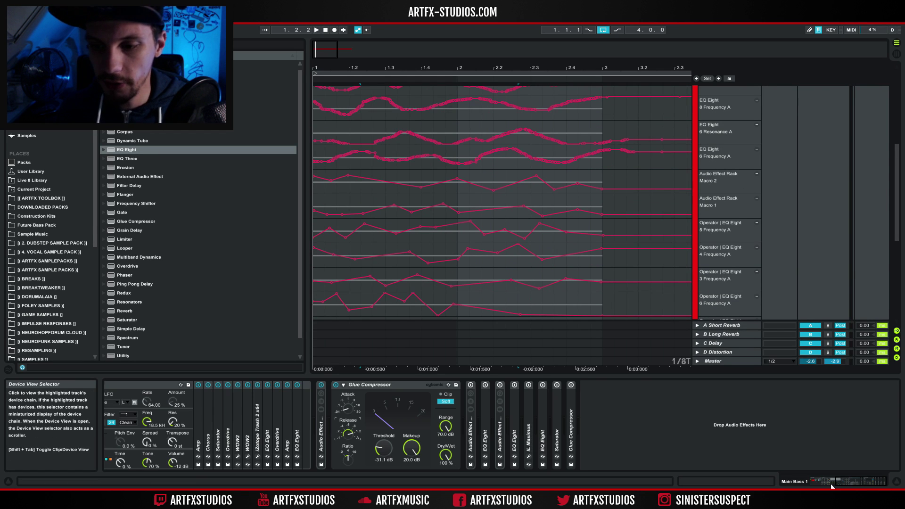
double_click(365, 381)
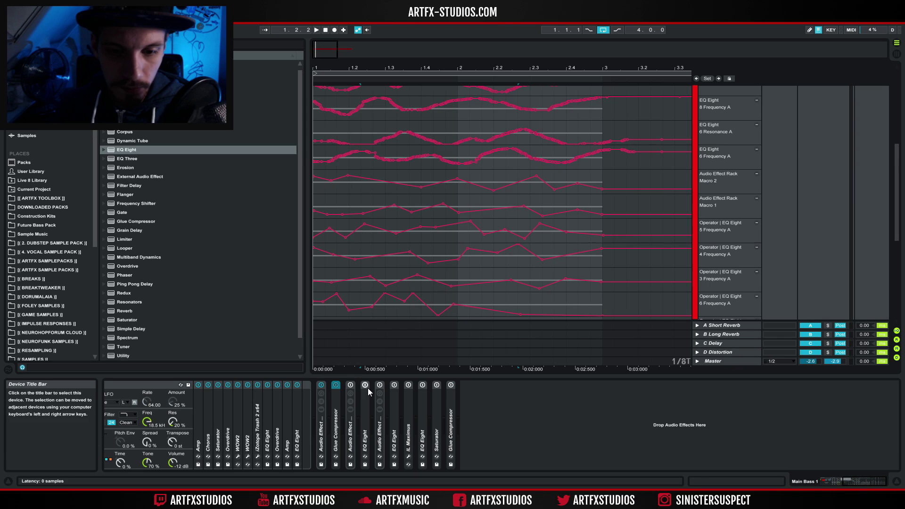
double_click(350, 418)
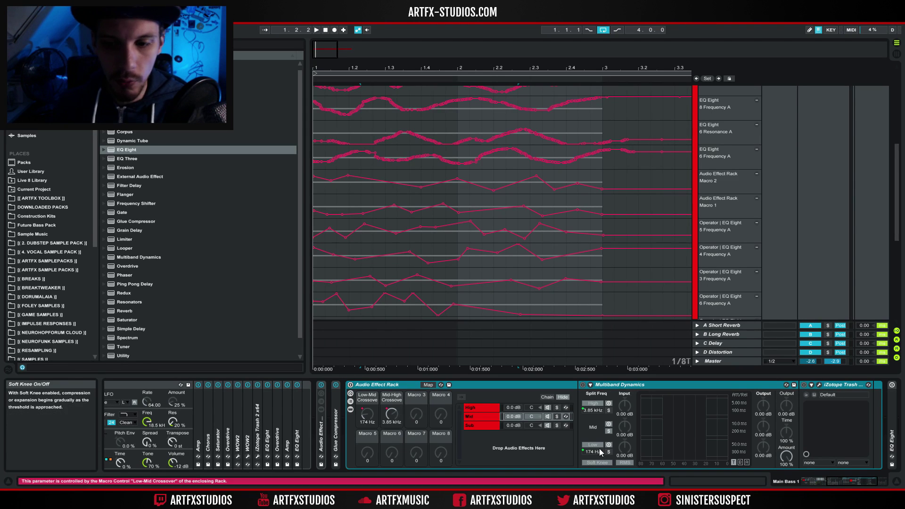
Select the rack's Sub chain and turn on the Audio Effect Rack after the Glue Compressor
click(474, 426)
click(350, 385)
click(351, 385)
click(350, 385)
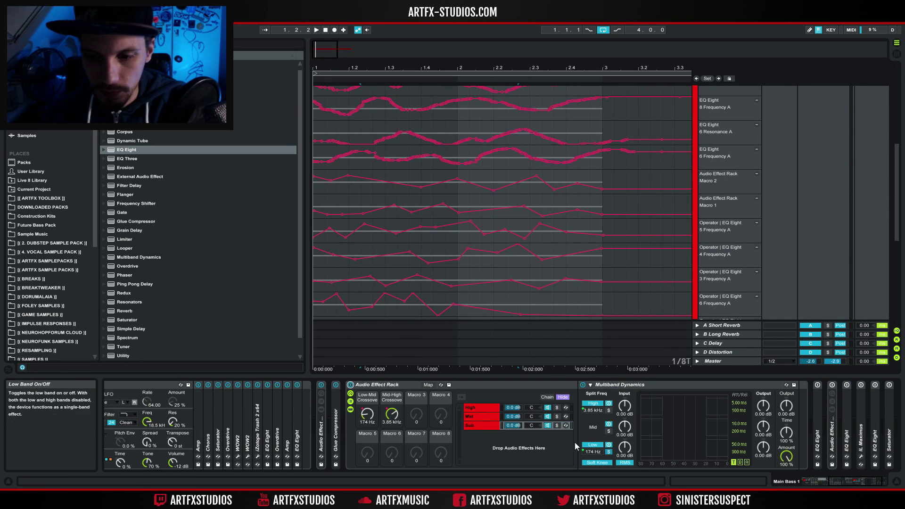
Show the devices of the rack's Mid and Sub chains and the Sub chain's low split frequency
click(482, 417)
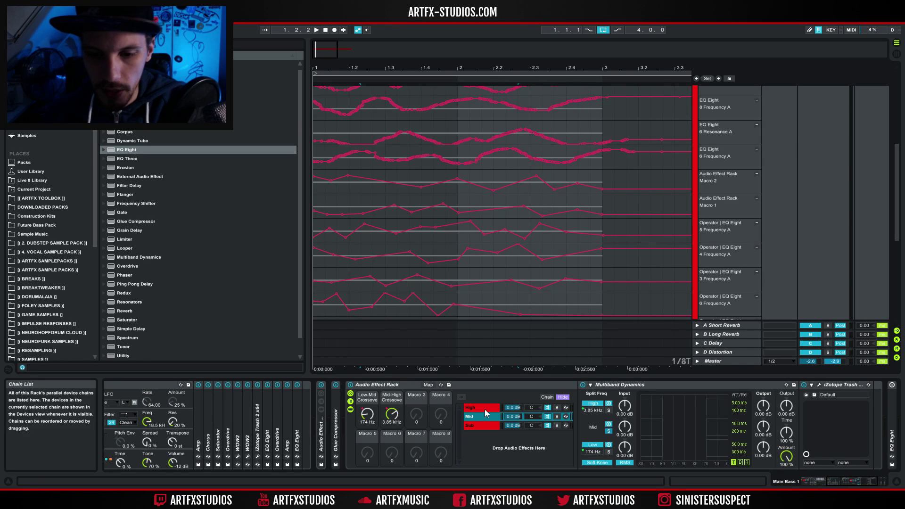
click(485, 424)
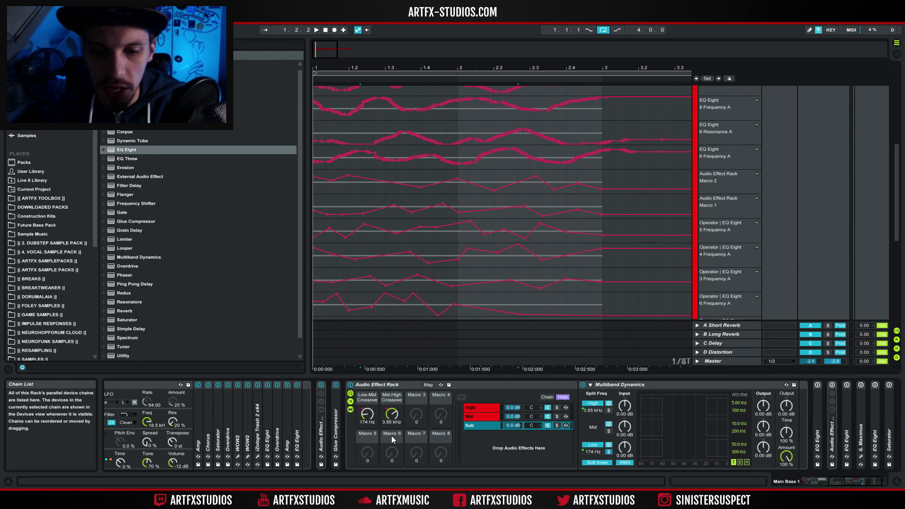
click(592, 451)
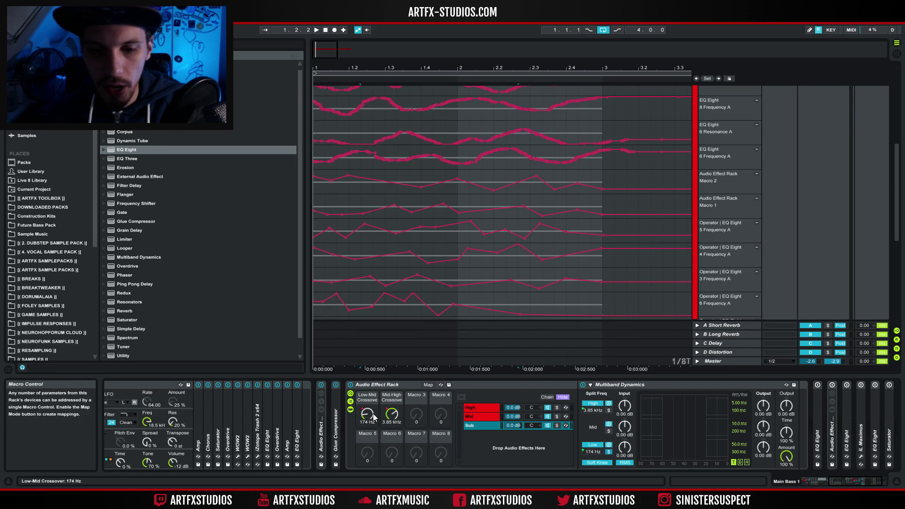
Find the Audio Effect Rack's Macro 1 and Macro 2 automation lanes and select both from 1.1.1 to just past bar 3
scroll(745, 234, up, 3)
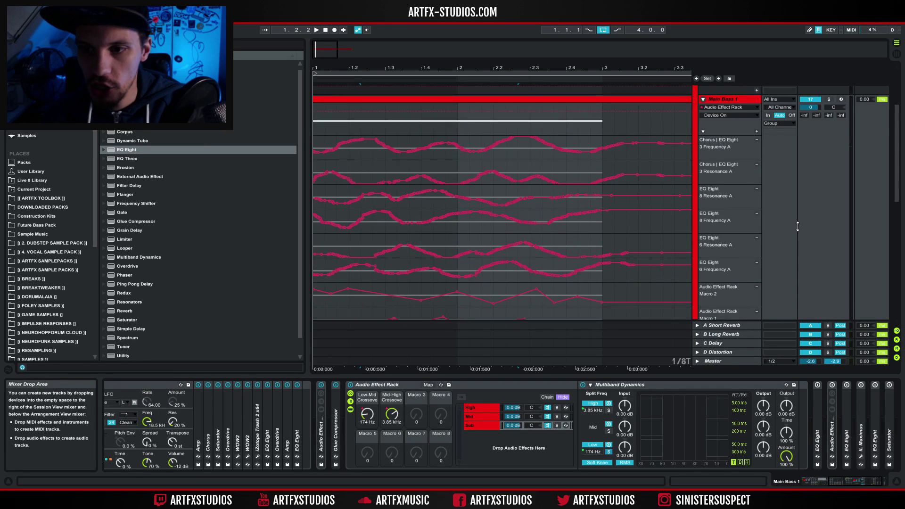
scroll(798, 226, down, 2)
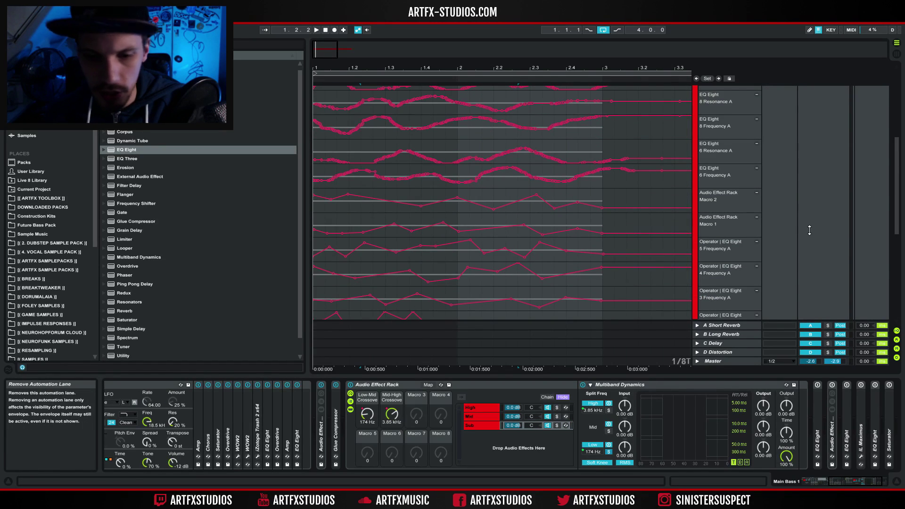
scroll(794, 208, down, 1)
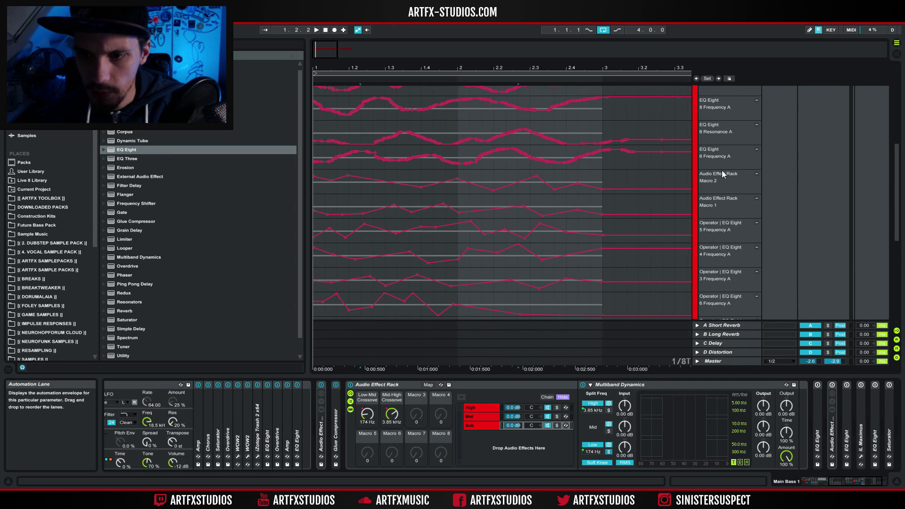
mouse_move(607, 206)
mouse_down()
mouse_move(316, 215)
mouse_move(583, 195)
mouse_move(611, 203)
mouse_up()
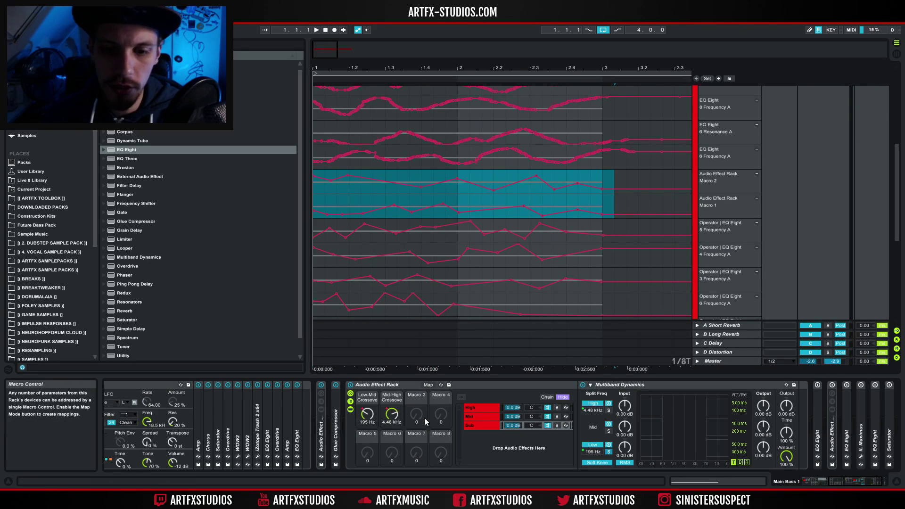
View the iZotope Trash 2 distortion settings of the Mid and High chains and close both plug-in windows
click(485, 419)
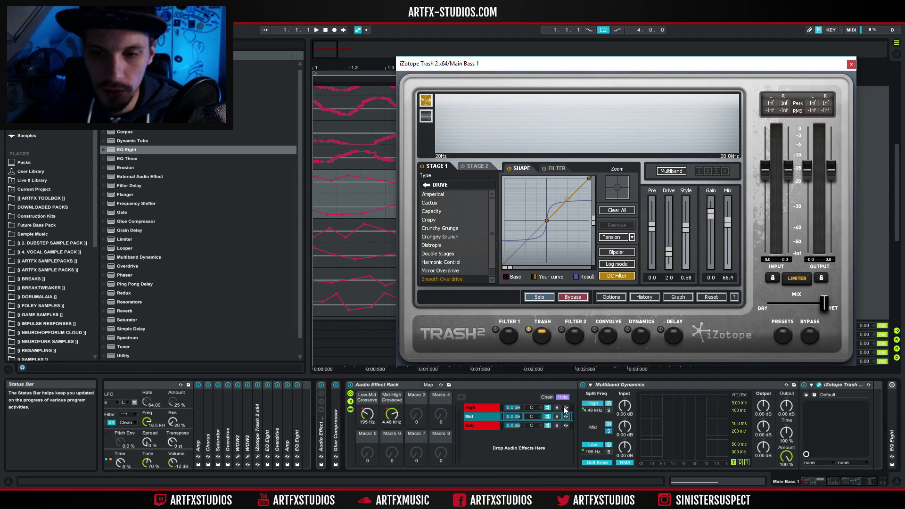
click(476, 407)
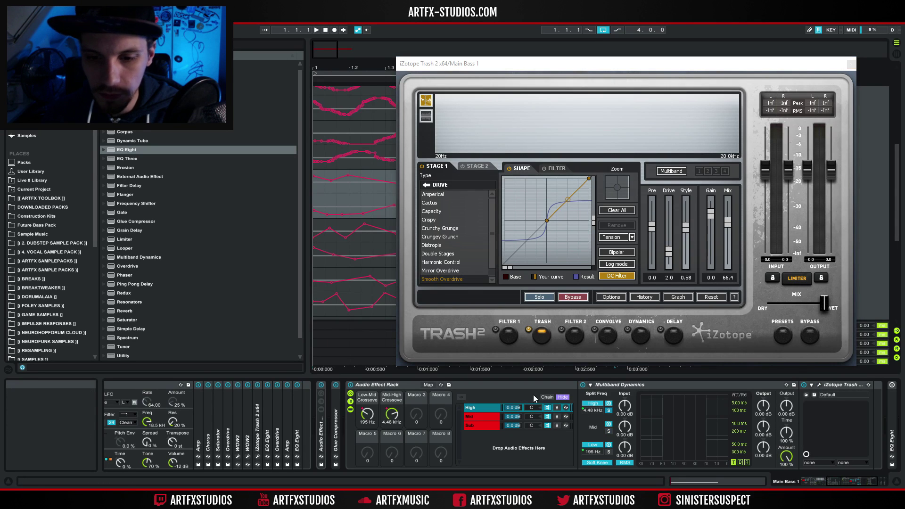
click(819, 384)
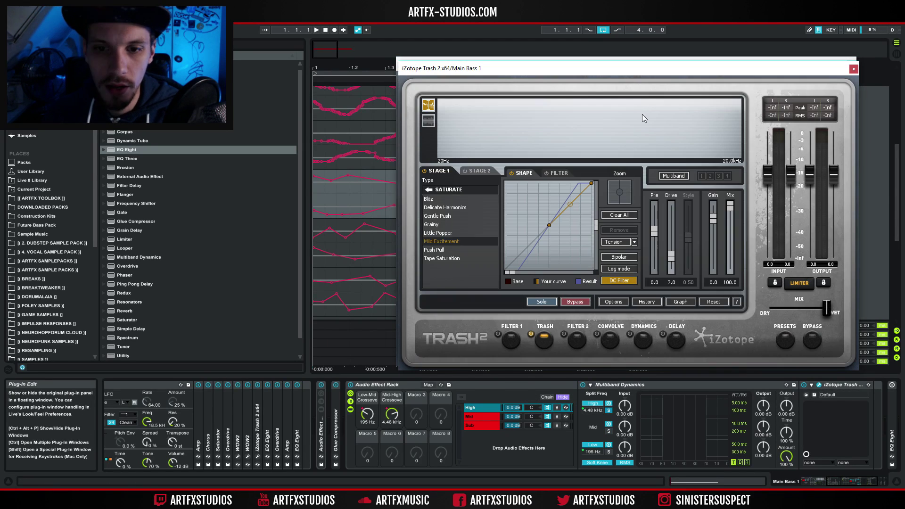
drag(468, 74, 493, 83)
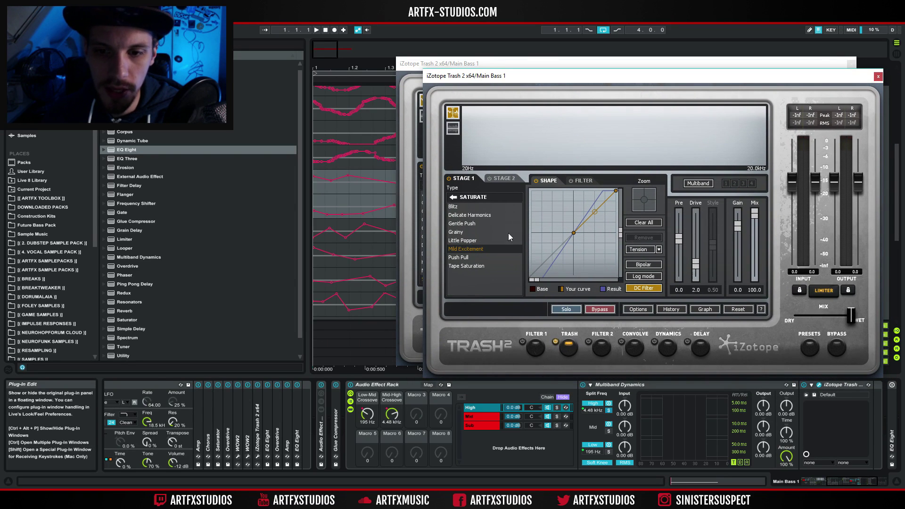
click(877, 76)
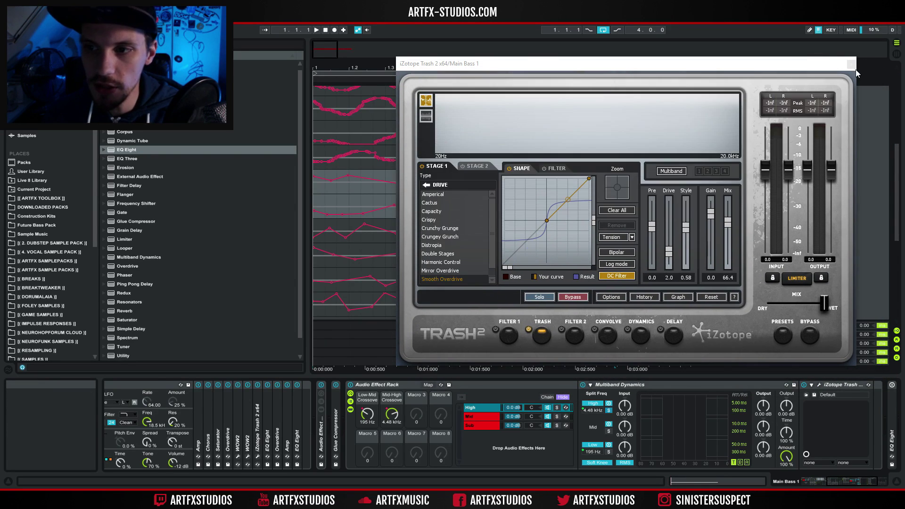
click(851, 65)
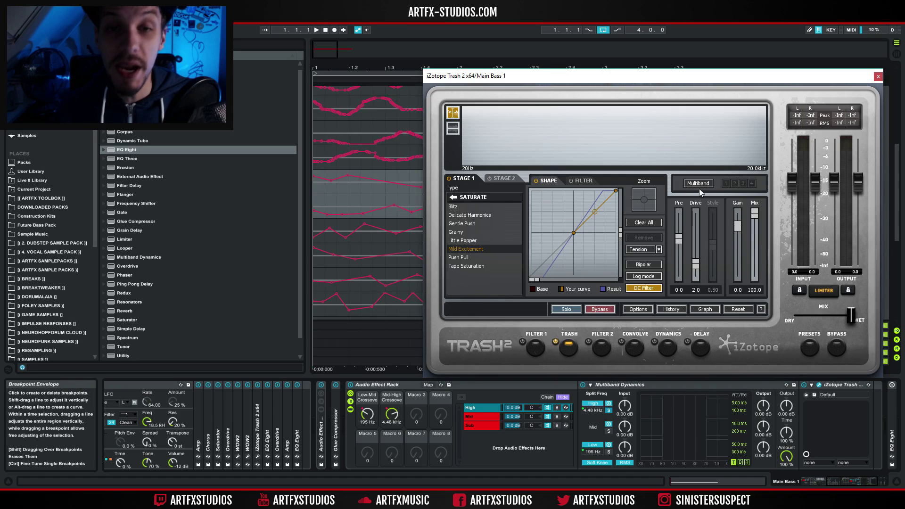
click(878, 76)
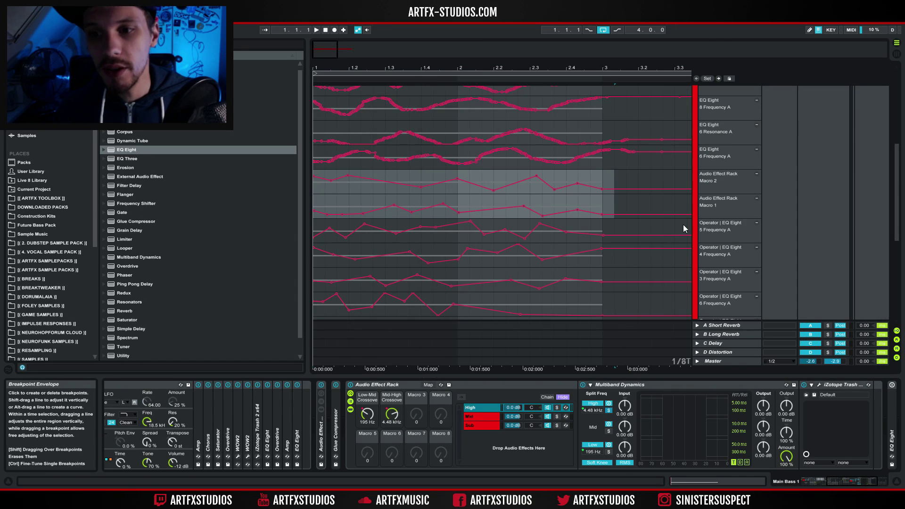
Step through the rack's Mid, Sub and High chains, then view the High chain's Trash 2 settings once more and close its window
click(473, 418)
key(Down)
key(Up)
key(Up)
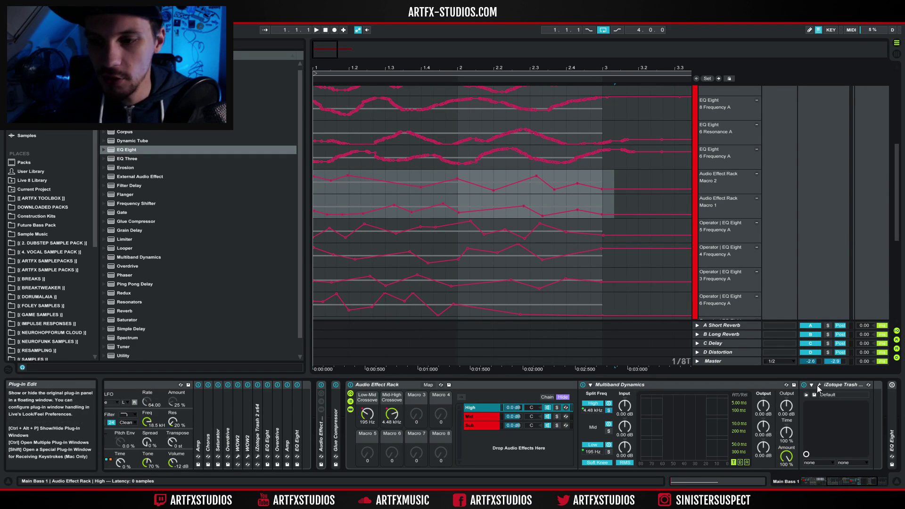
click(818, 385)
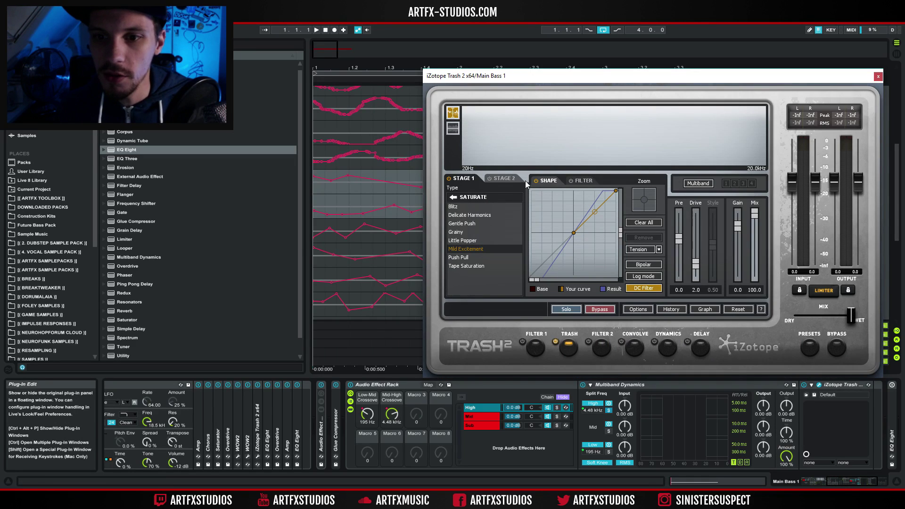
click(878, 77)
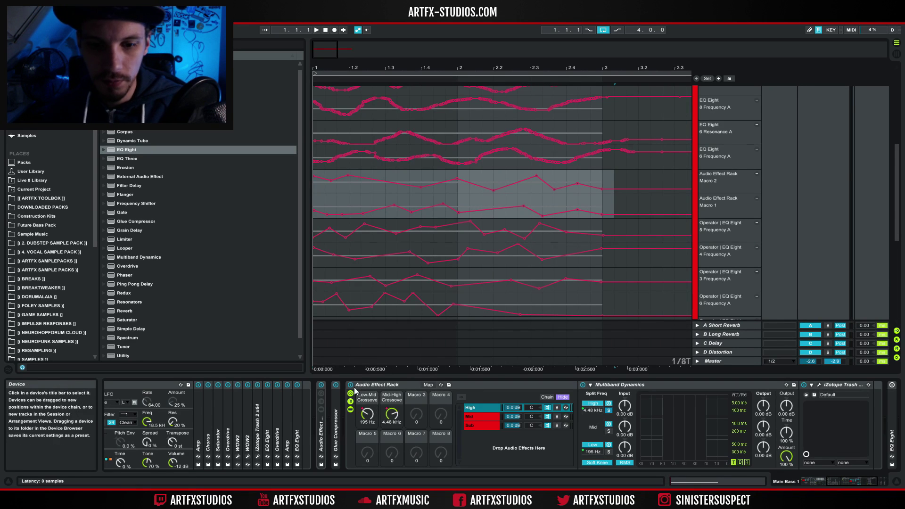
Play the bass through the multiband rack, then collapse the rack and unfold and activate the EQ Eight behind it
key(space)
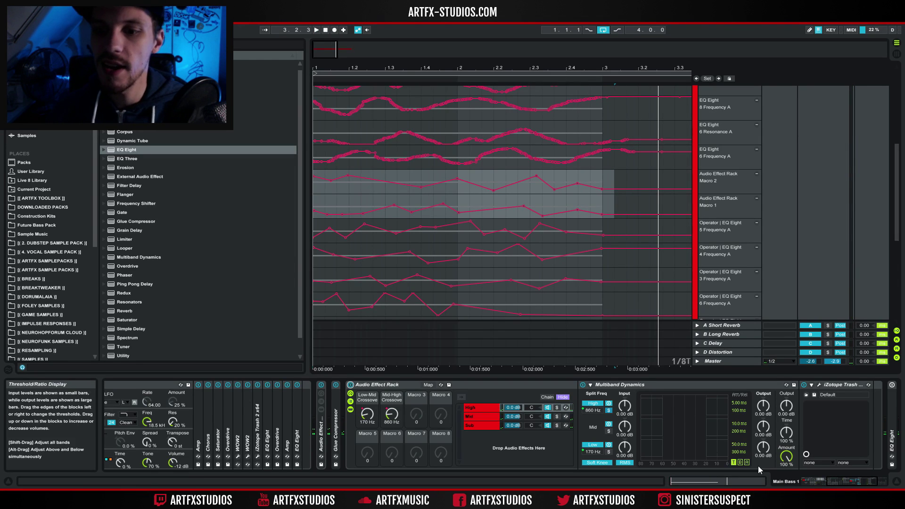
drag(831, 481, 848, 482)
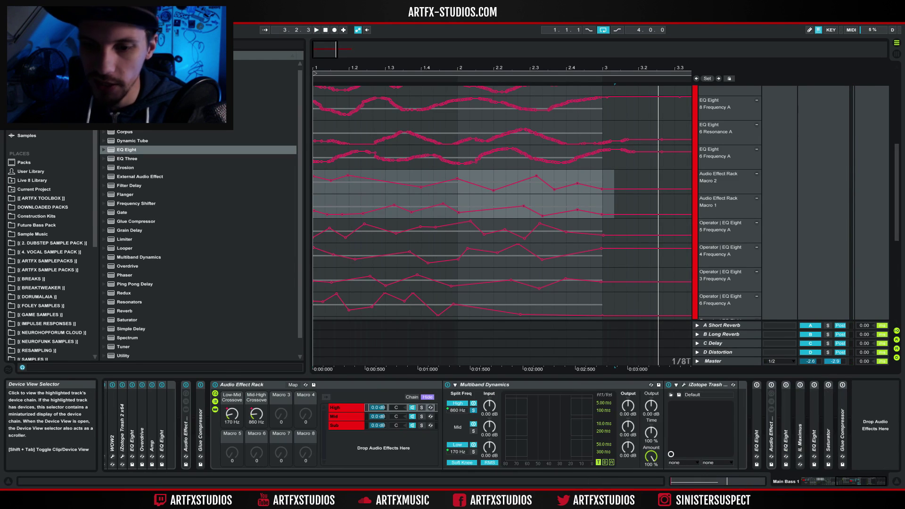
double_click(246, 385)
double_click(230, 408)
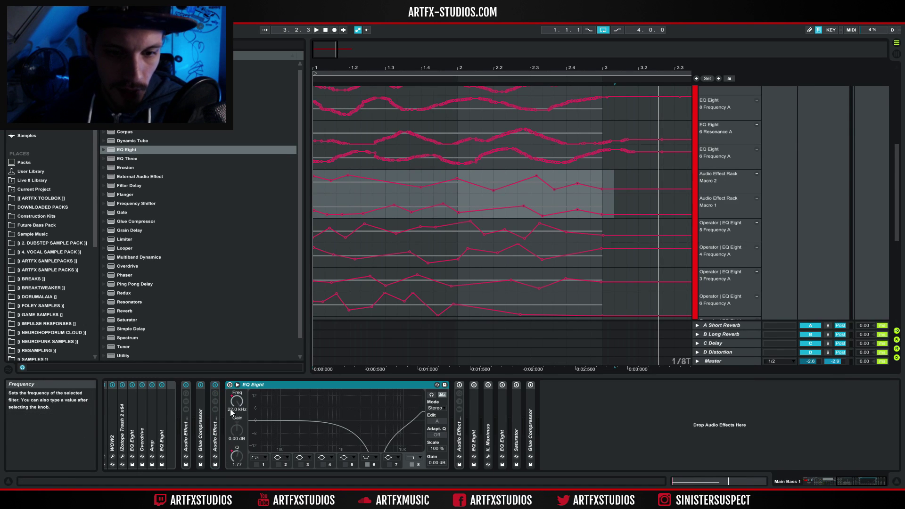
click(230, 406)
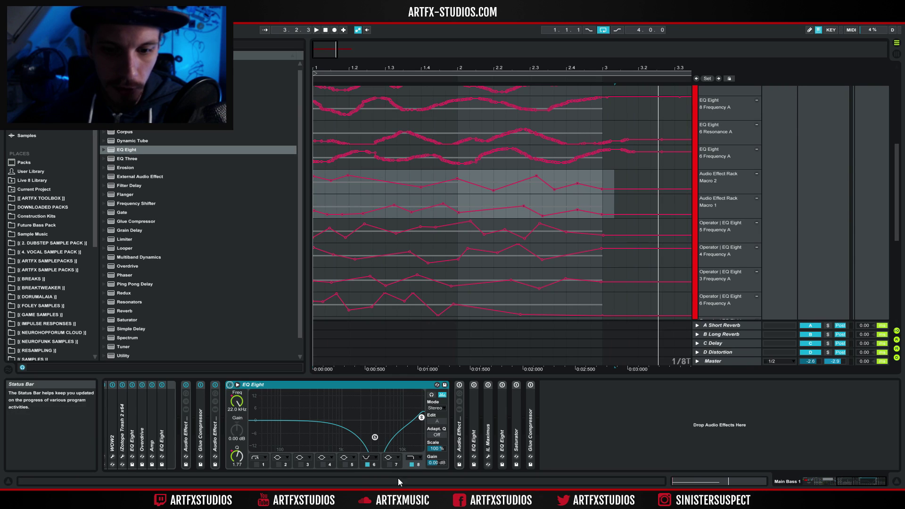
Switch off EQ Eight's band 8, select the 6 Frequency A and 6 Resonance A lanes from 1.1.1 to 3.2.2, and play the passage
click(420, 464)
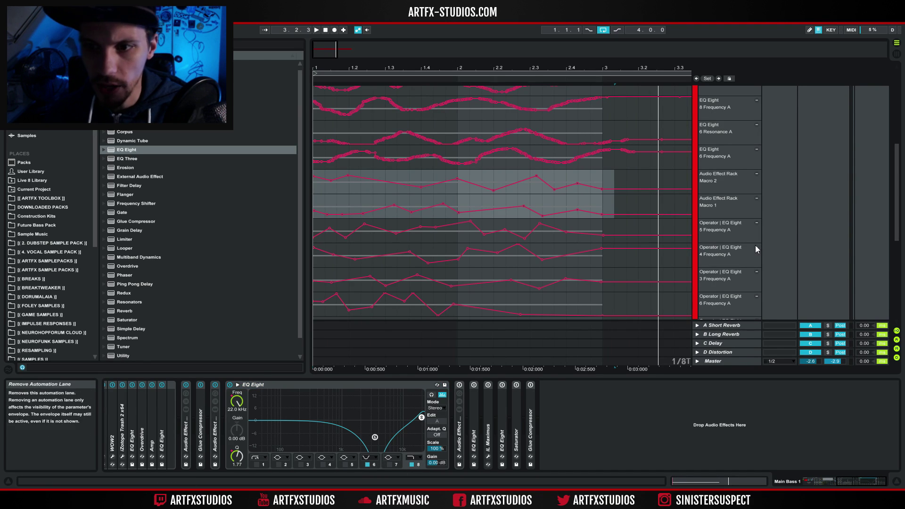
scroll(754, 188, up, 2)
scroll(742, 198, up, 1)
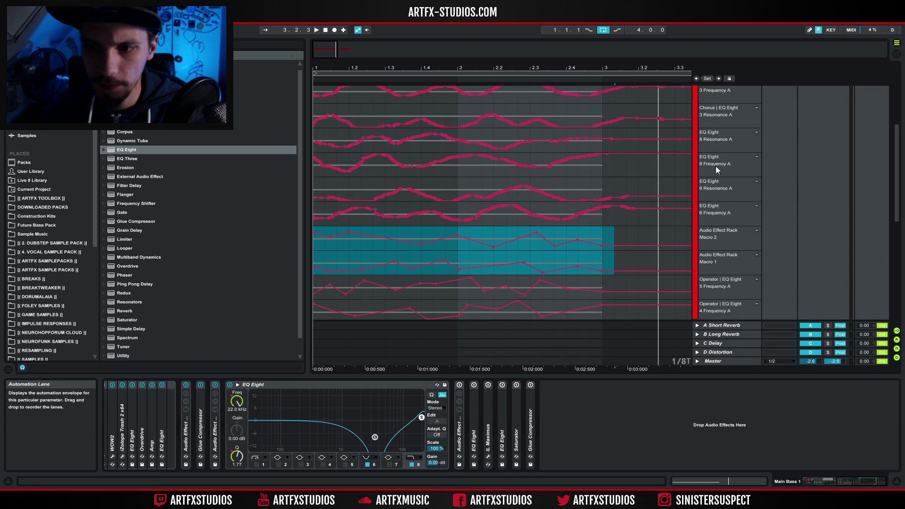
click(412, 465)
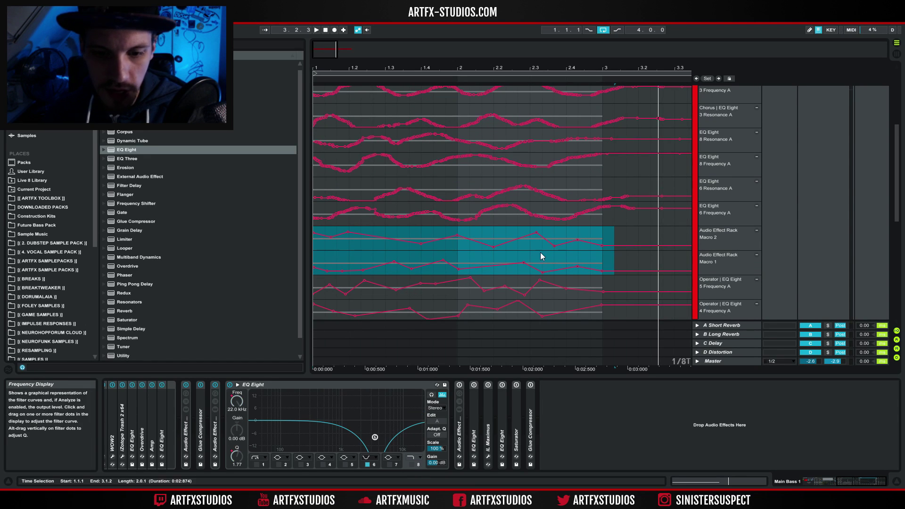
drag(648, 219, 315, 194)
key(space)
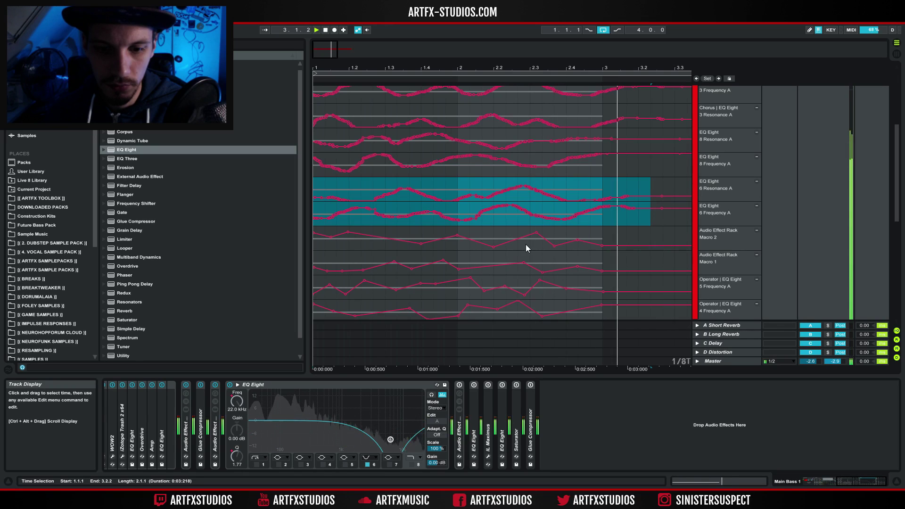
key(space)
Select EQ Eight's 8 Resonance A and 8 Frequency A lanes from bar 1, switch band 8 on and play the passage
drag(645, 163, 311, 148)
click(411, 465)
key(space)
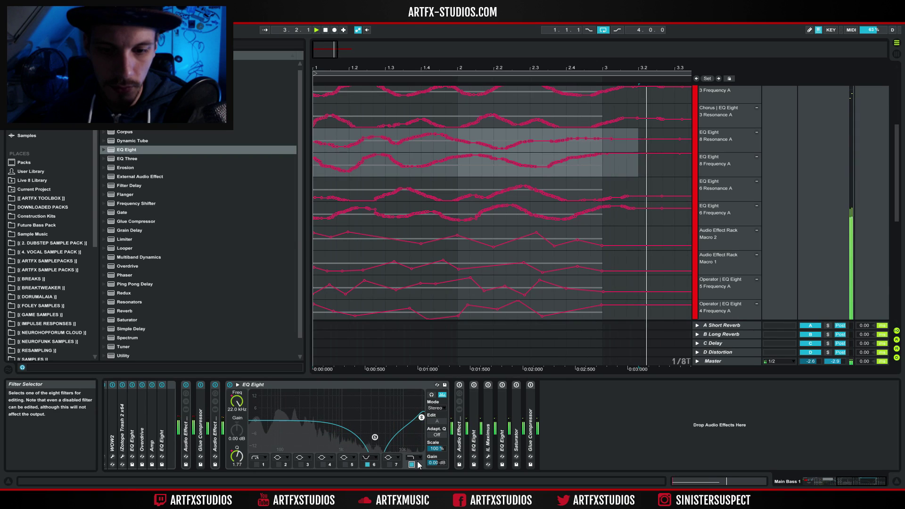
Unfold and activate the Audio Effect Rack after this EQ Eight and audition its Dry chain solo
scroll(655, 263, up, 3)
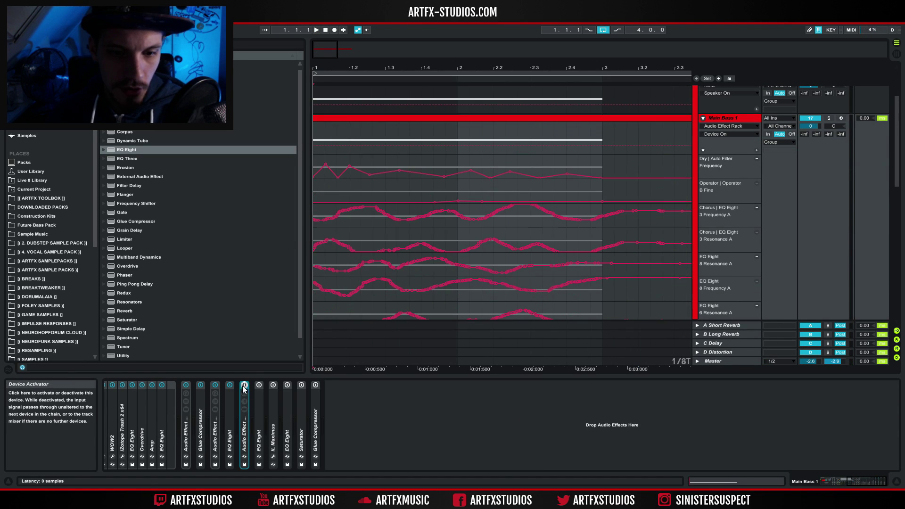
double_click(245, 427)
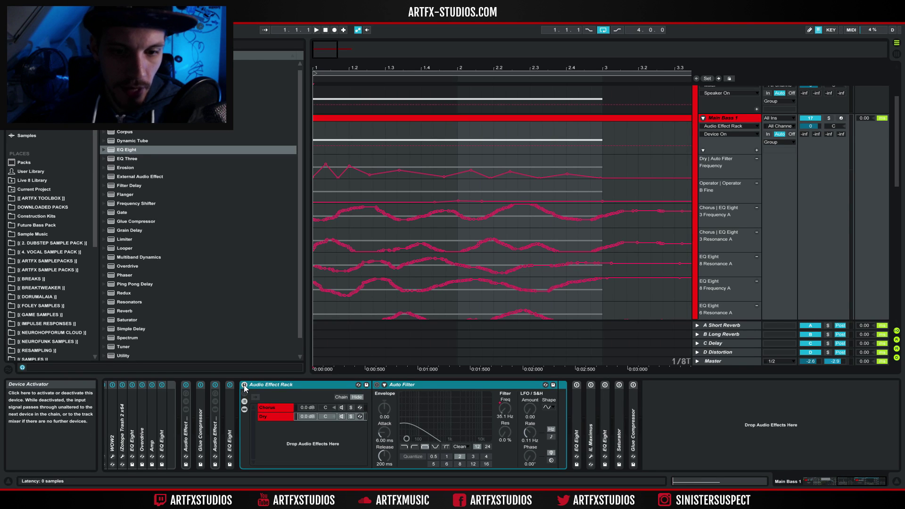
click(268, 418)
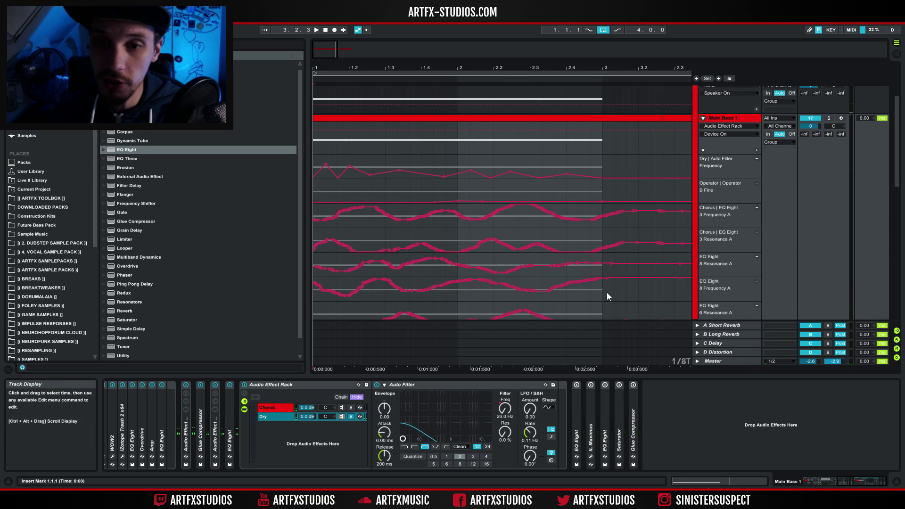
Solo and activate the rack's Chorus chain, play it, then release the solo and play both chains together
click(346, 408)
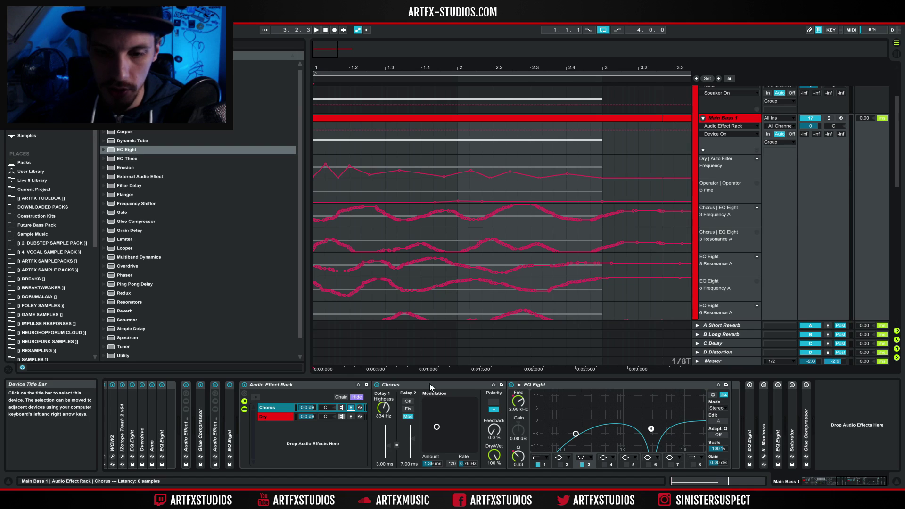
click(537, 387)
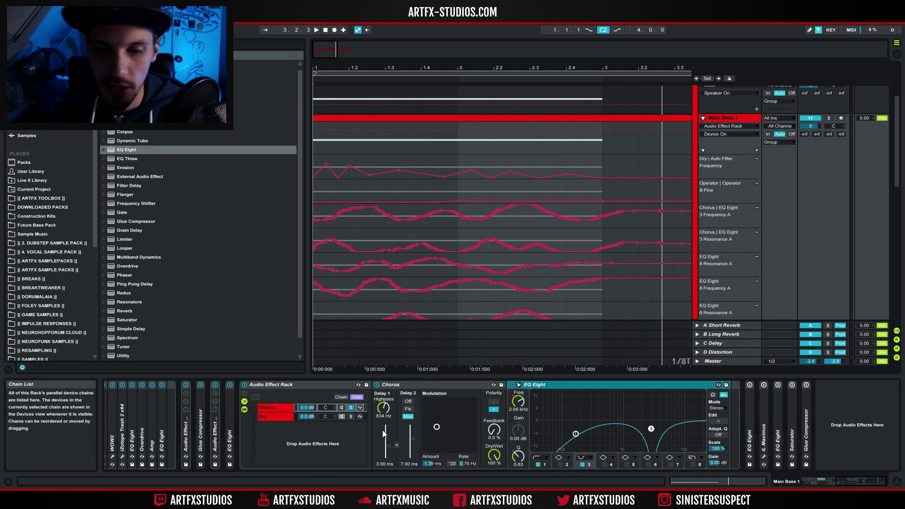
click(352, 409)
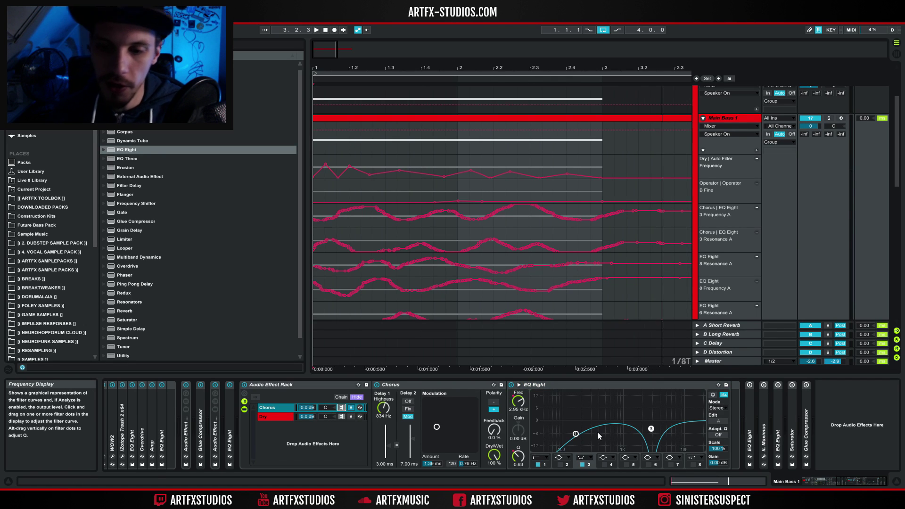
key(space)
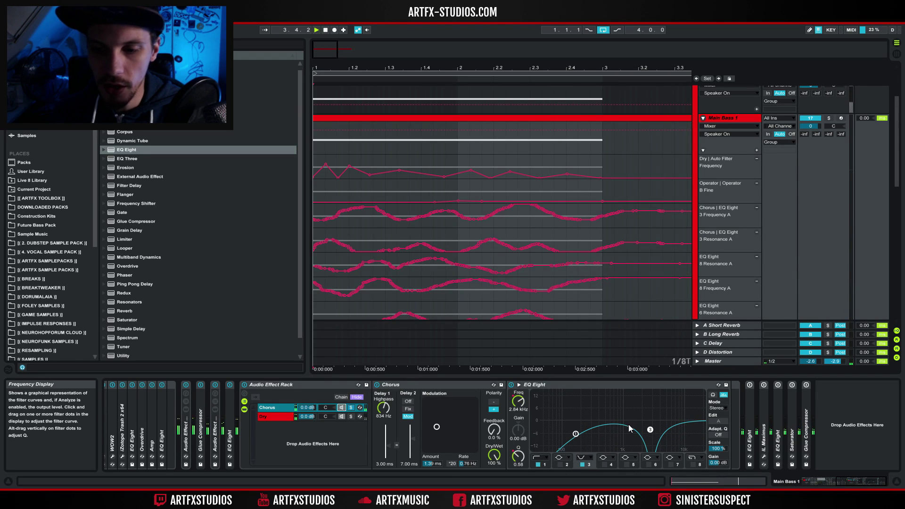
click(350, 417)
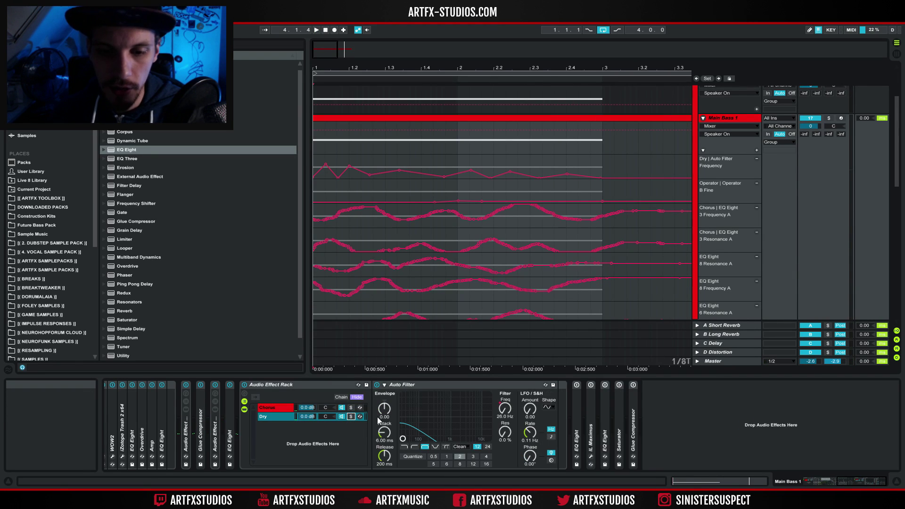
key(space)
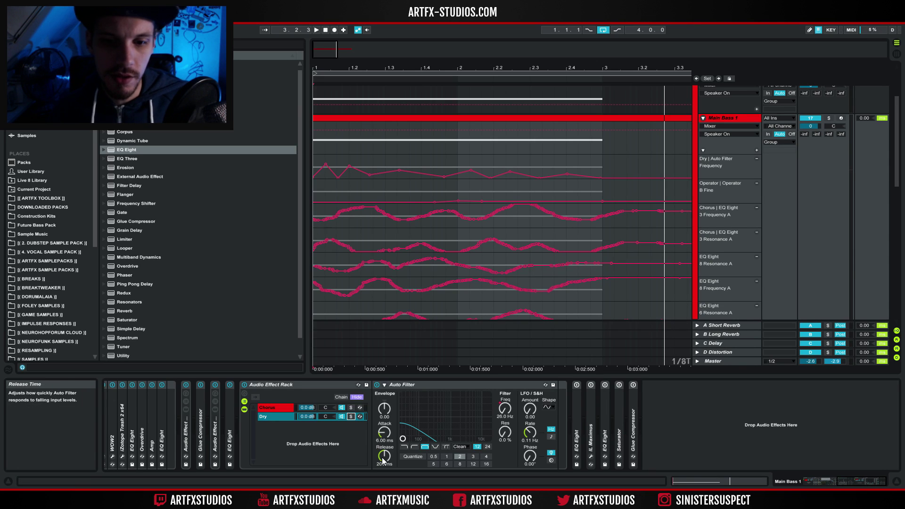
Compare the devices of the rack's Dry and Chorus chains and inspect band 1 of the Chorus chain's EQ Eight
click(412, 389)
click(267, 414)
click(267, 409)
click(268, 418)
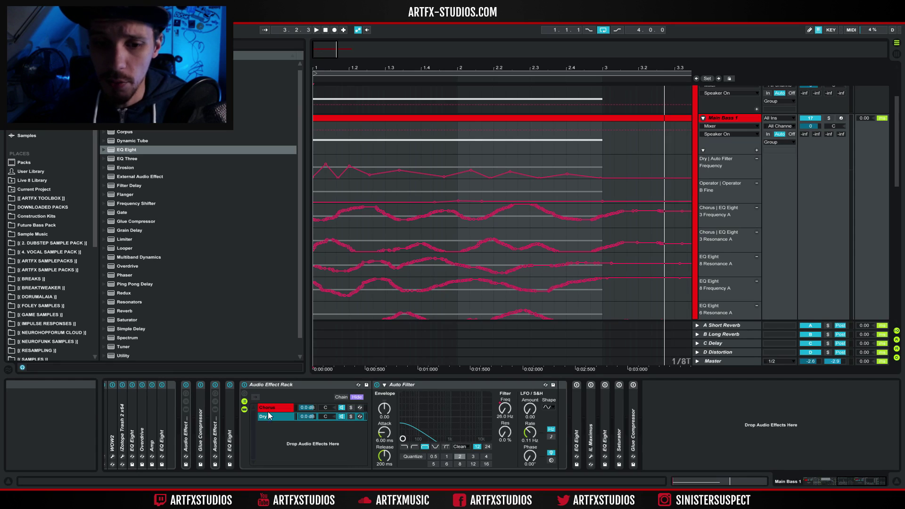
click(267, 408)
click(268, 416)
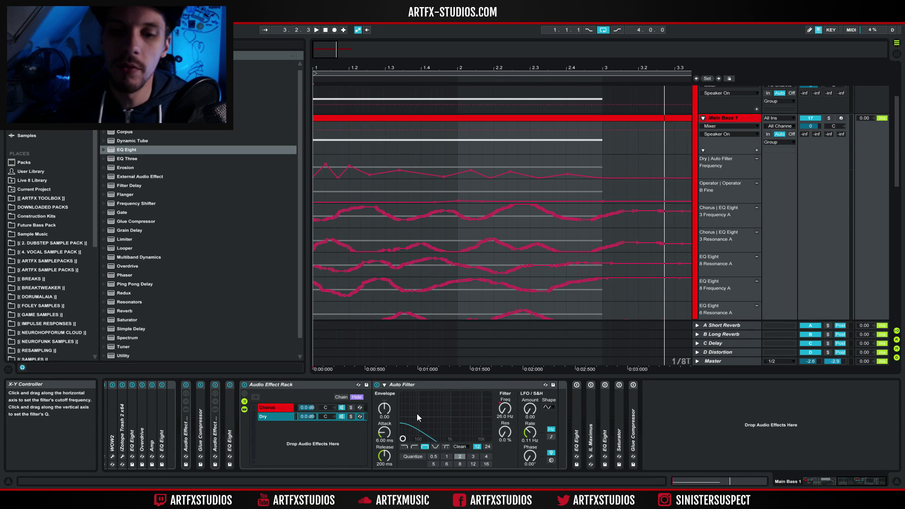
click(284, 408)
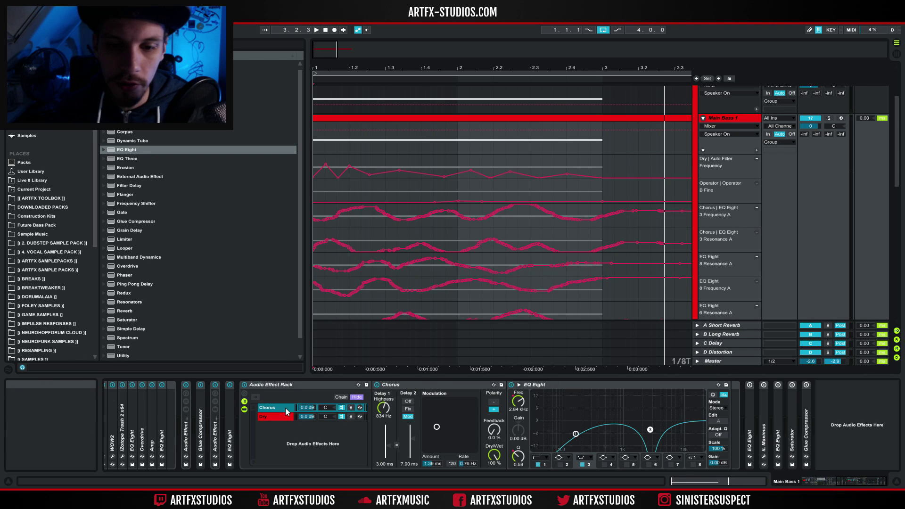
click(575, 433)
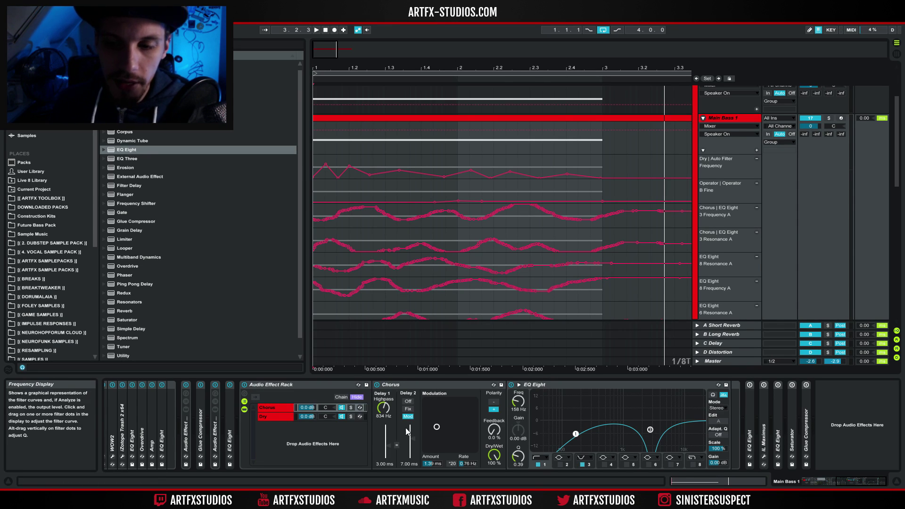
Collapse the Chorus/Dry rack, unfold and activate the EQ Eight after it, and play the bass
click(276, 385)
double_click(277, 385)
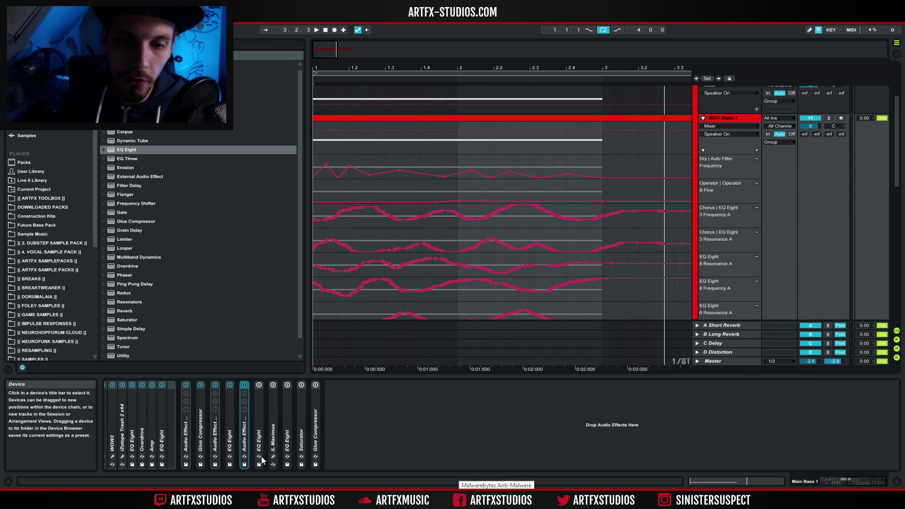
double_click(260, 430)
click(260, 385)
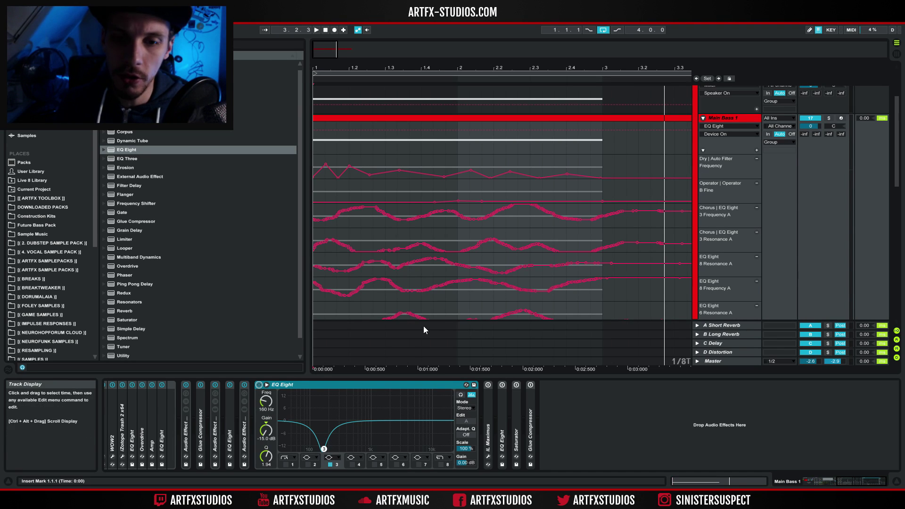
key(space)
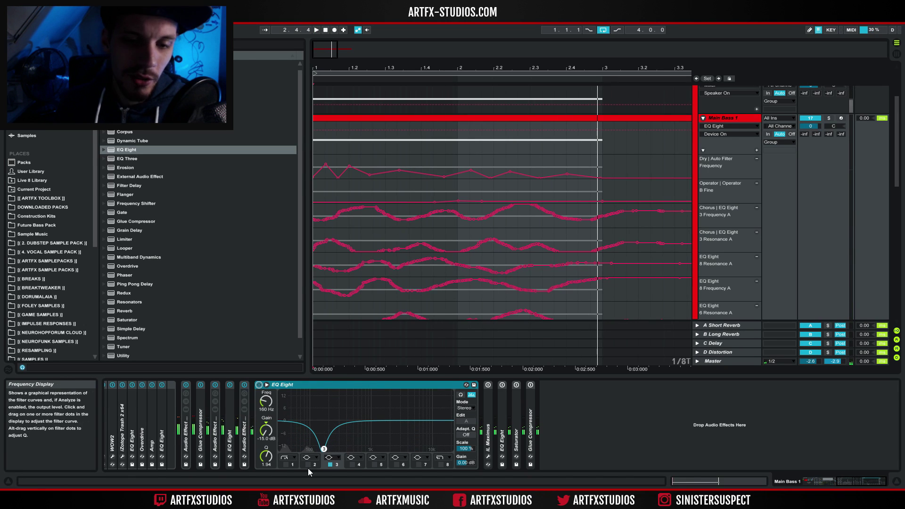
Collapse the EQ Eight, then activate and unfold IL Maximus and open its plug-in window
click(489, 434)
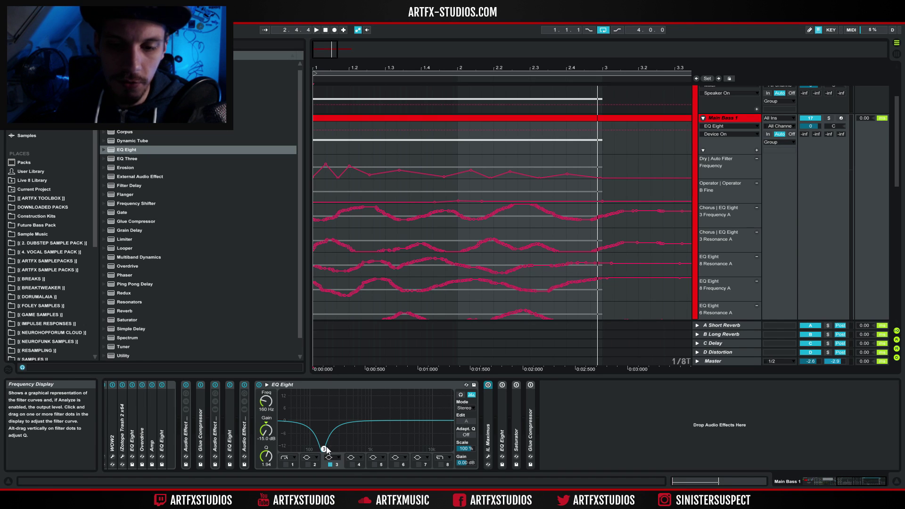
double_click(302, 383)
click(272, 393)
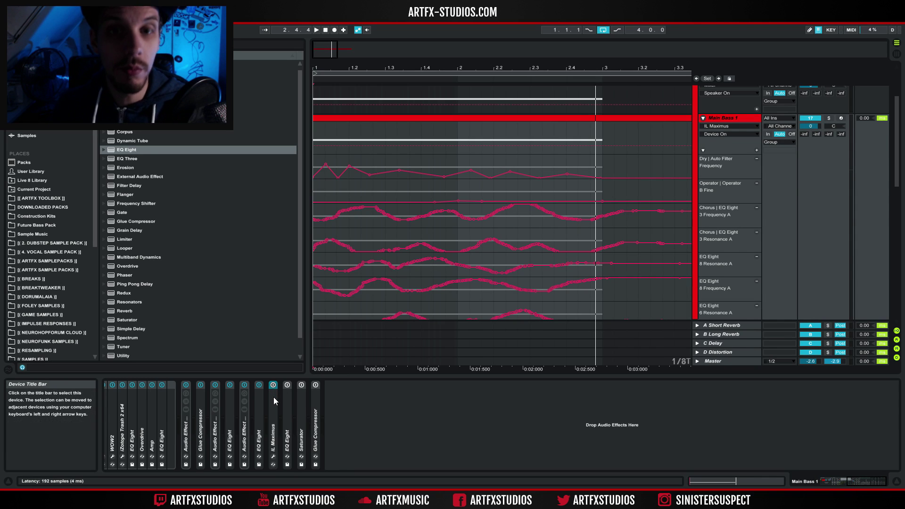
double_click(274, 397)
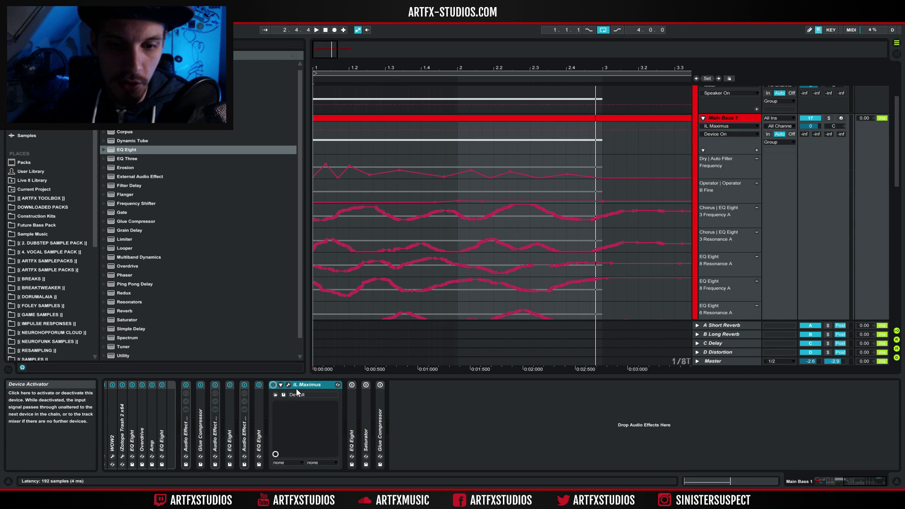
click(288, 384)
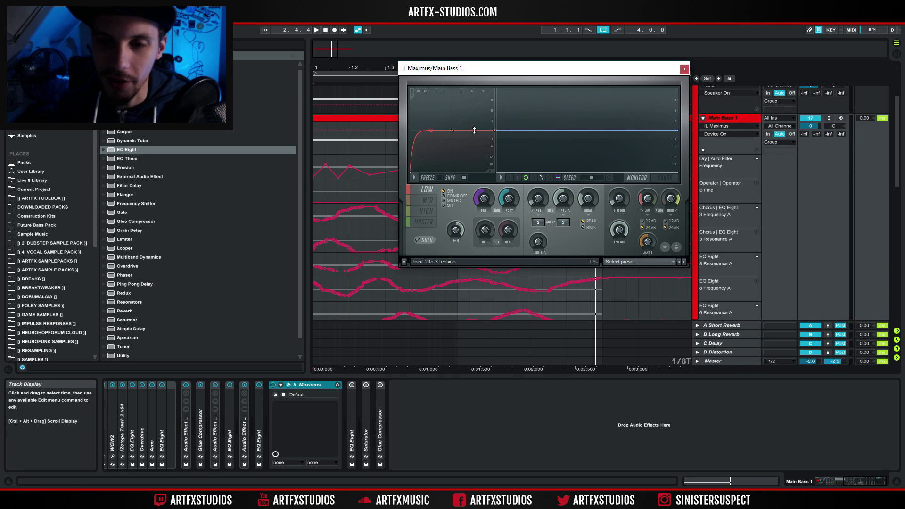
View the Mid, High and Master band curves of IL Maximus, play the bass through it and close its window
click(434, 200)
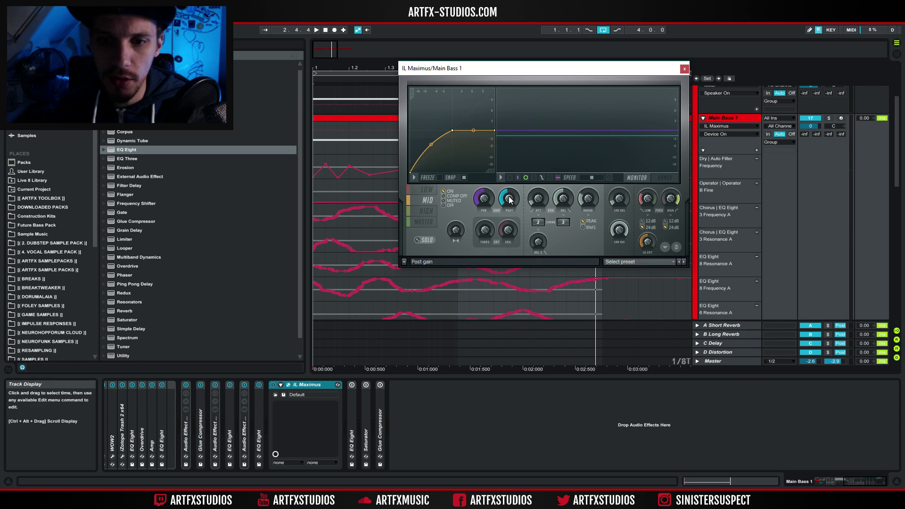
click(438, 213)
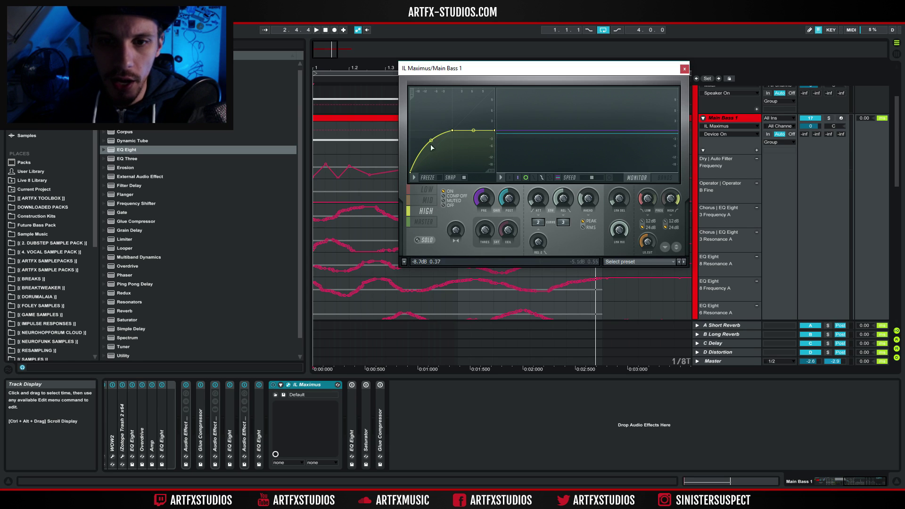
click(425, 222)
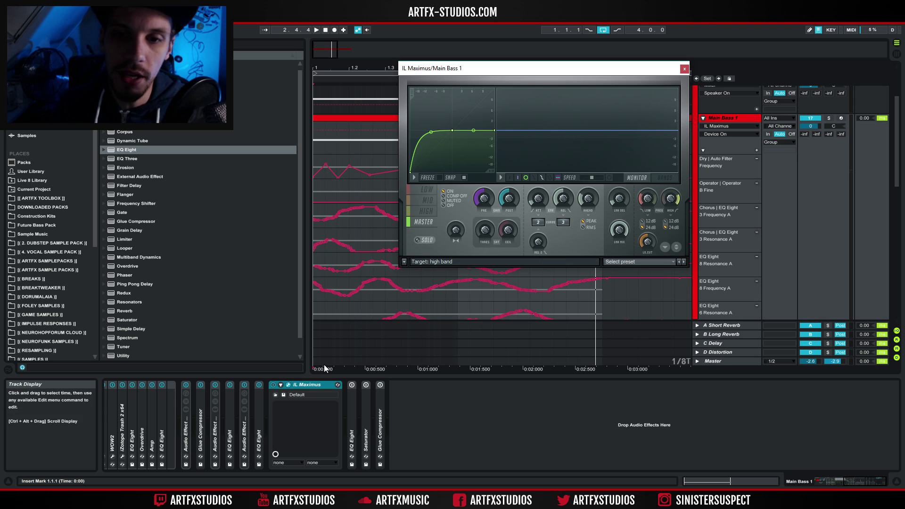
key(space)
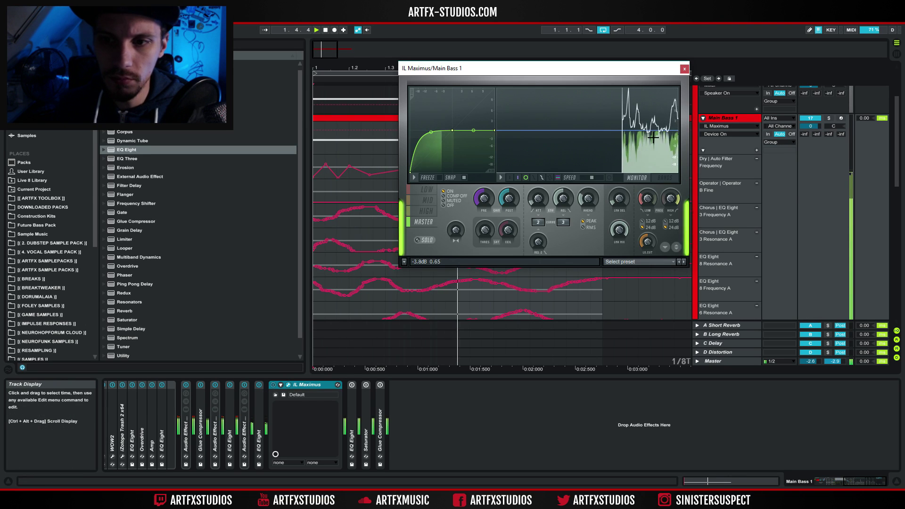
click(684, 69)
Unfold and activate the EQ Eight that follows IL Maximus
double_click(354, 406)
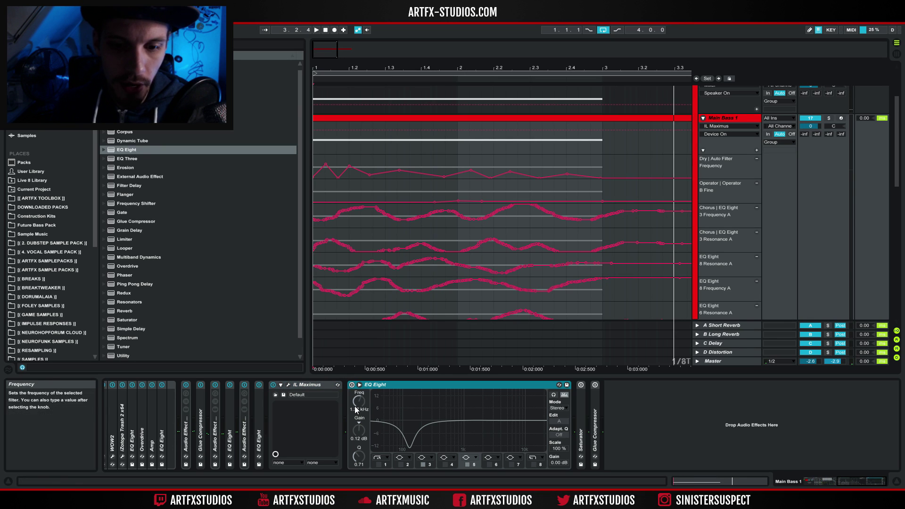
click(352, 384)
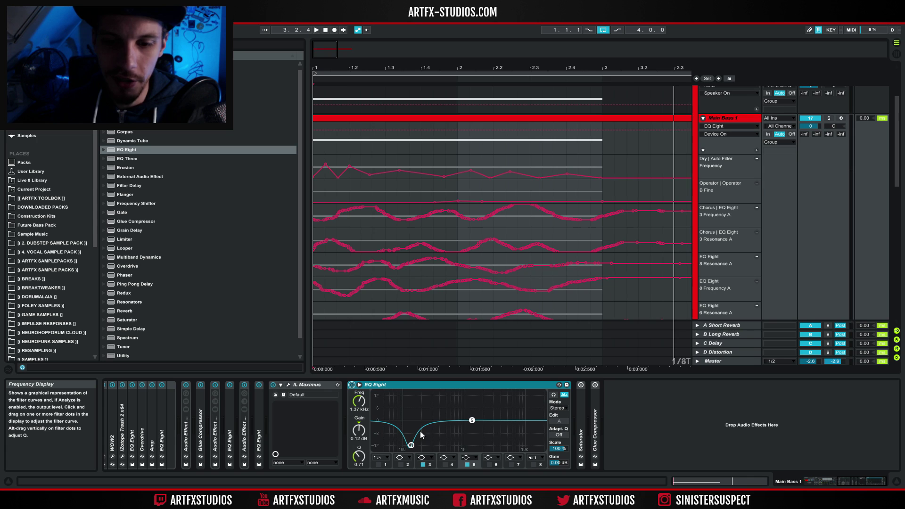
Select band 3 of the EQ Eight, play the bass, and bypass and re-enable the device to compare
click(427, 463)
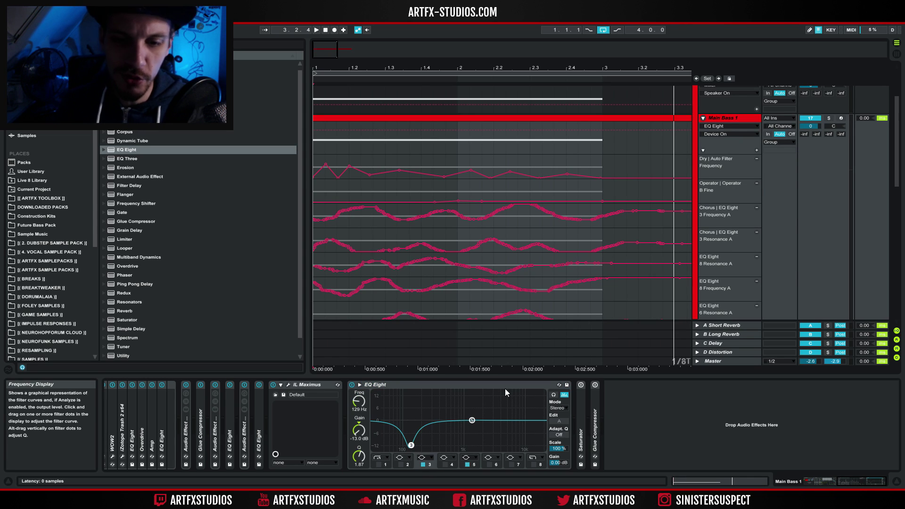
key(space)
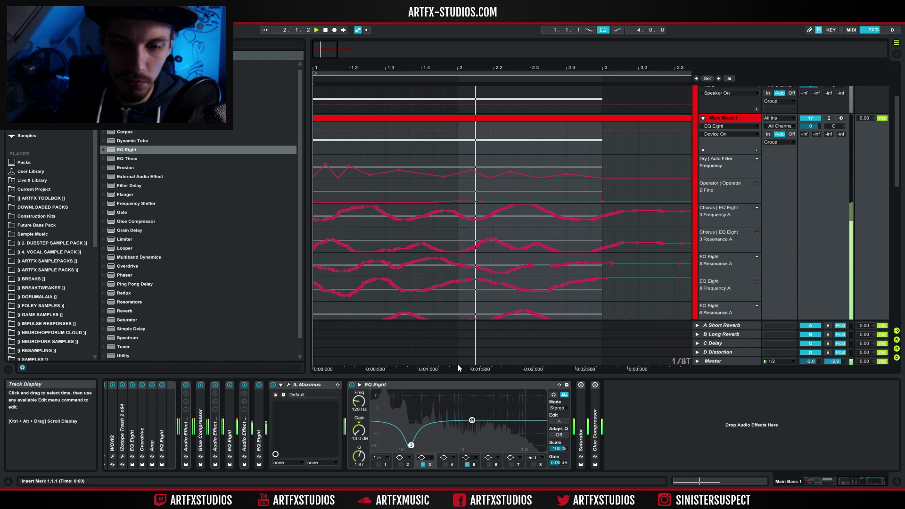
click(352, 385)
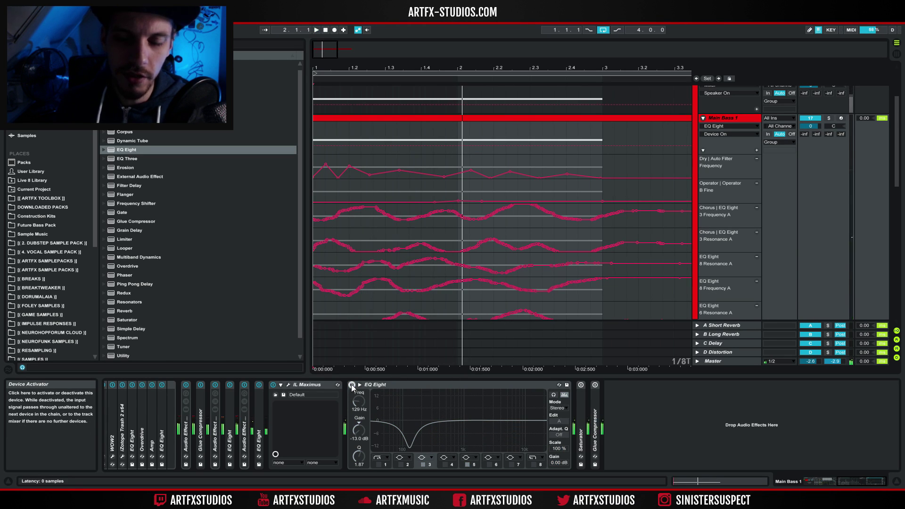
click(351, 384)
Switch off bands 5 and 3 of the EQ Eight and play the bass without them
click(467, 464)
click(467, 465)
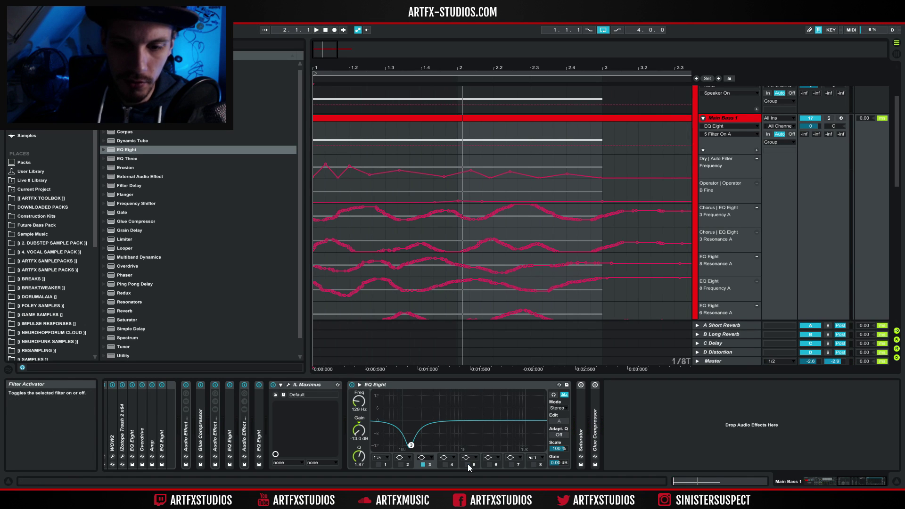
click(423, 464)
key(space)
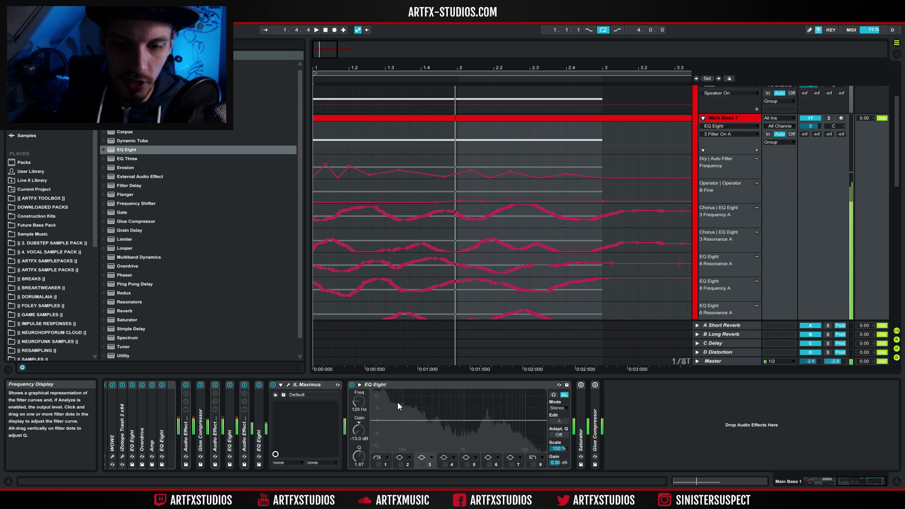
key(space)
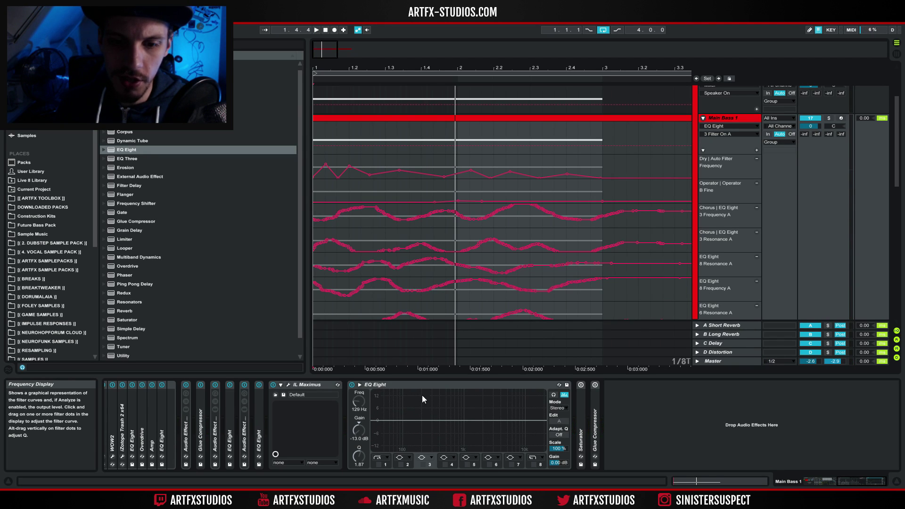
key(space)
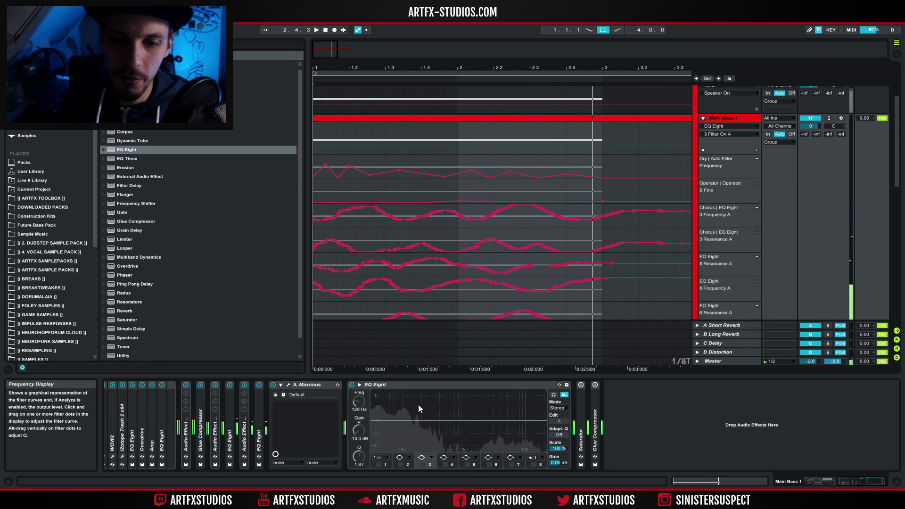
key(space)
Switch band 3 of the EQ Eight back on and play the bass through it
click(423, 464)
key(space)
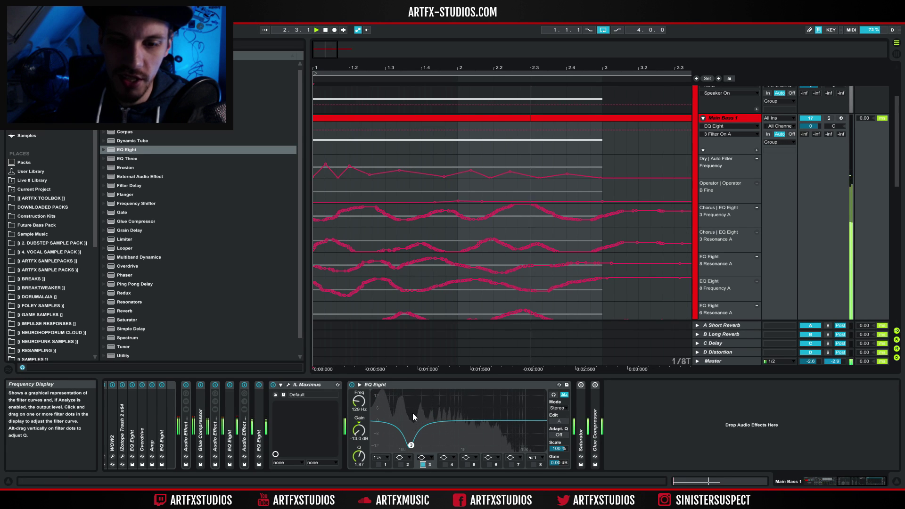
key(space)
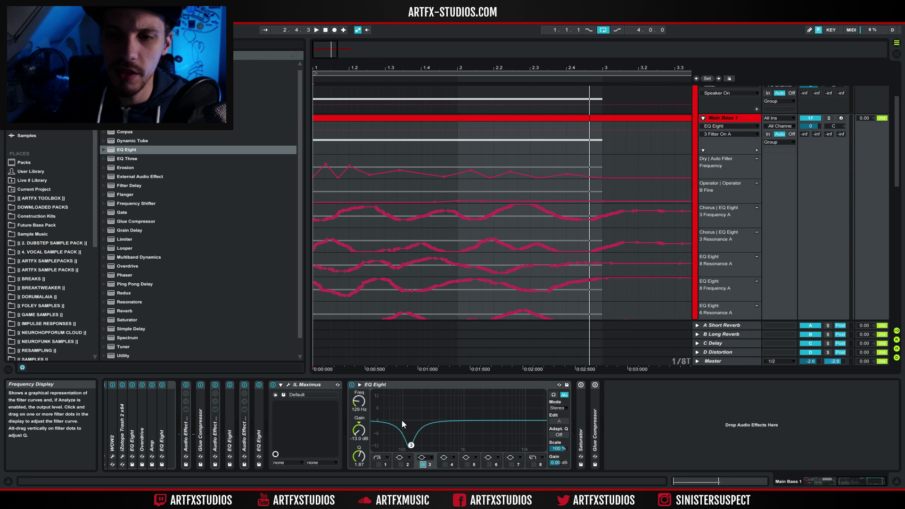
Collapse the EQ Eight and IL Maximus, unfold and activate the Saturator, and play the bass
click(439, 383)
key(Delete)
double_click(304, 385)
double_click(301, 385)
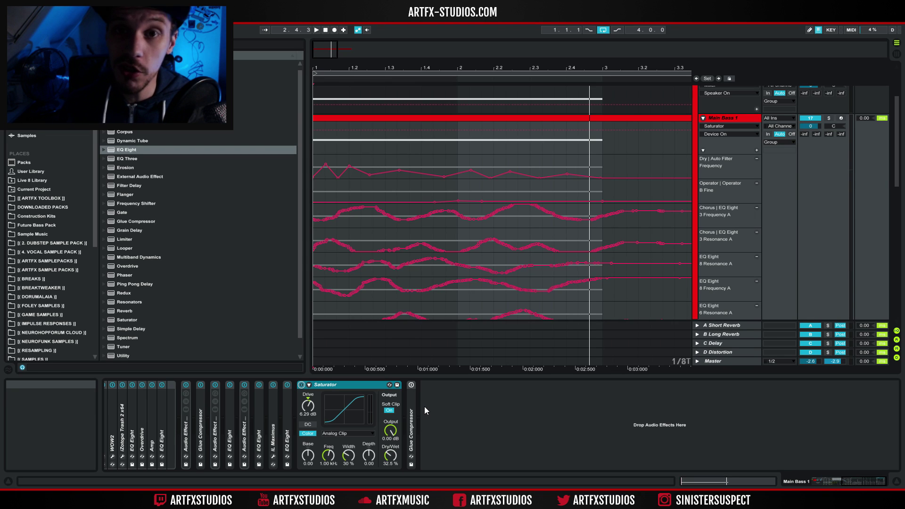
key(space)
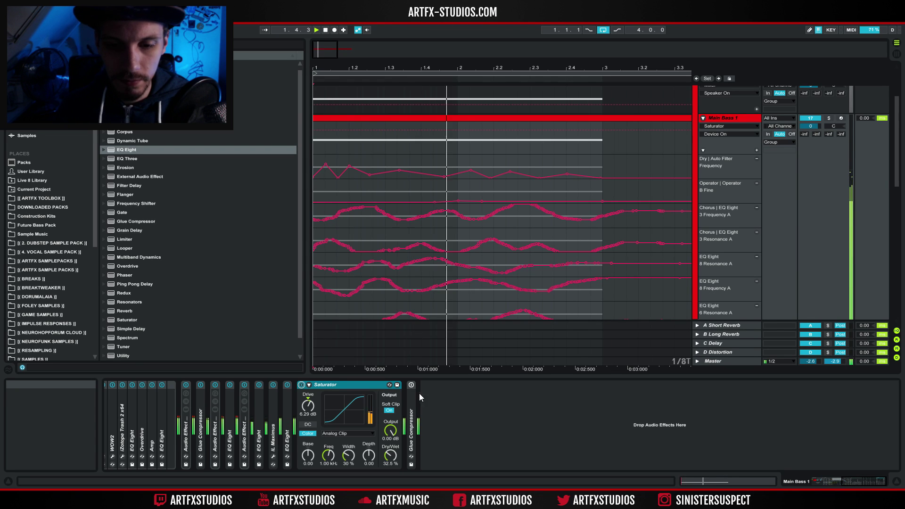
key(space)
Collapse the Saturator, unfold and activate the Glue Compressor at the chain's end, and play the bass
double_click(329, 386)
double_click(316, 401)
click(315, 385)
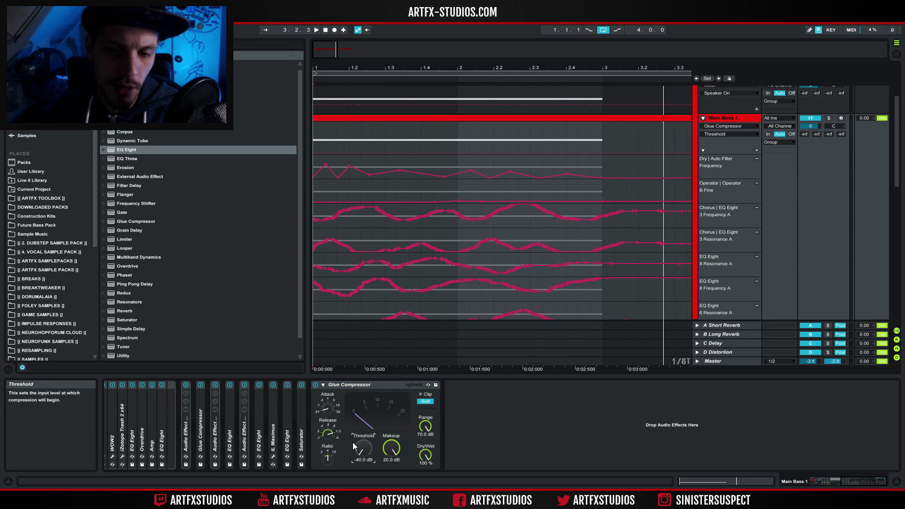
key(space)
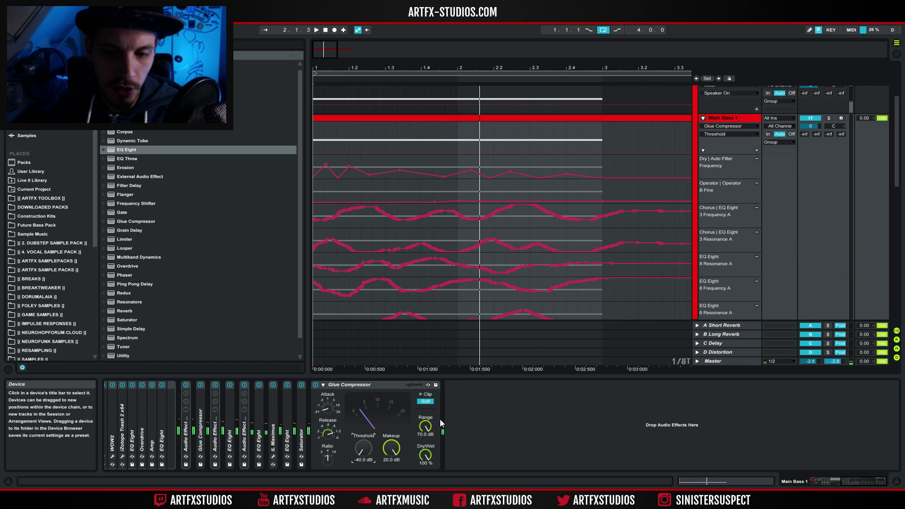
Set the Glue Compressor's threshold to -27.0 dB and play the bass through it
drag(364, 451, 363, 429)
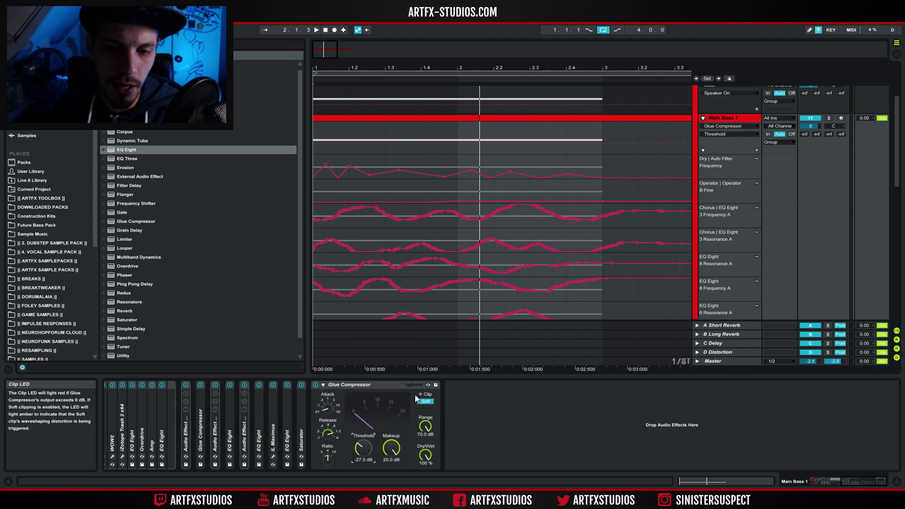
key(space)
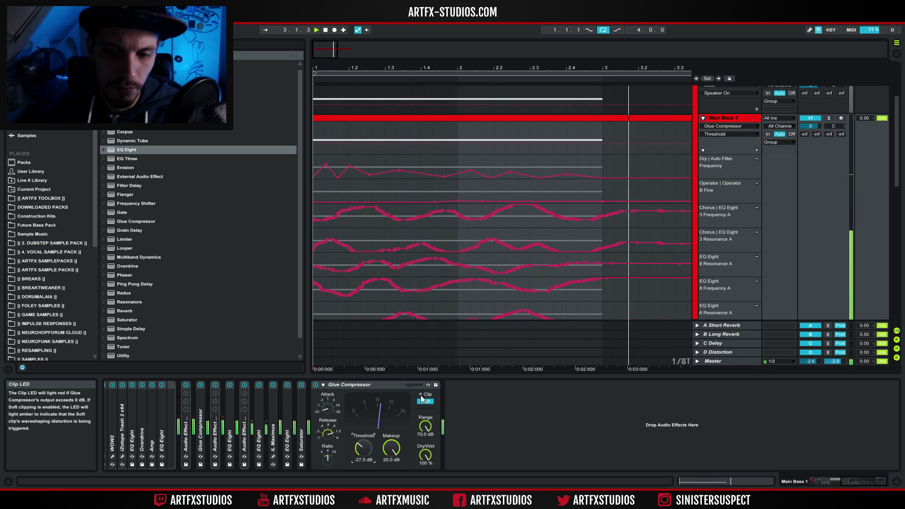
key(space)
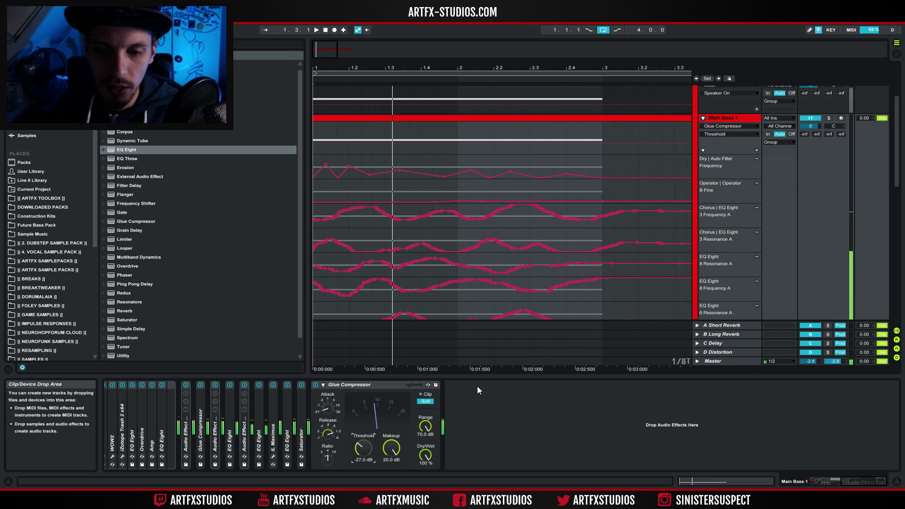
Collapse the Glue Compressor and return to the Instrument Rack at the start of the Main Bass 1 device chain
double_click(381, 384)
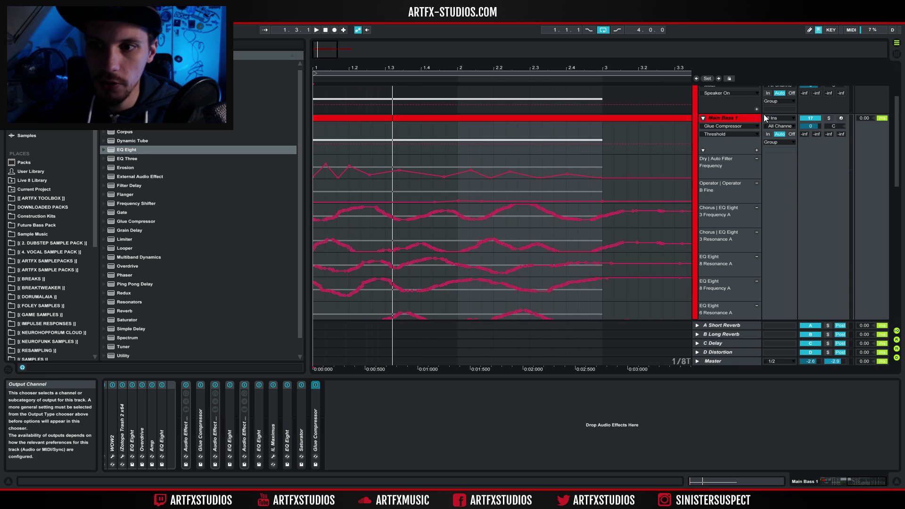
click(721, 118)
click(857, 479)
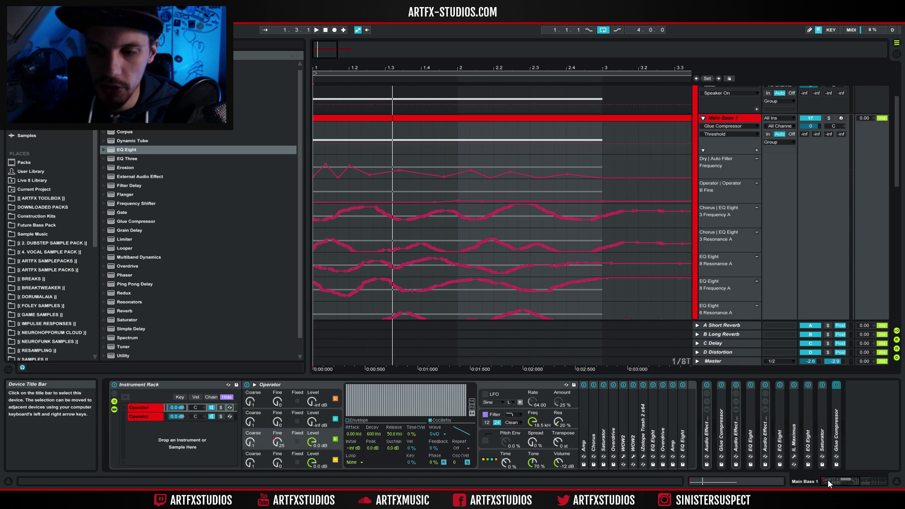
Play the loop and solo the upper Main Bass 1 track to compare it with the processed one
key(space)
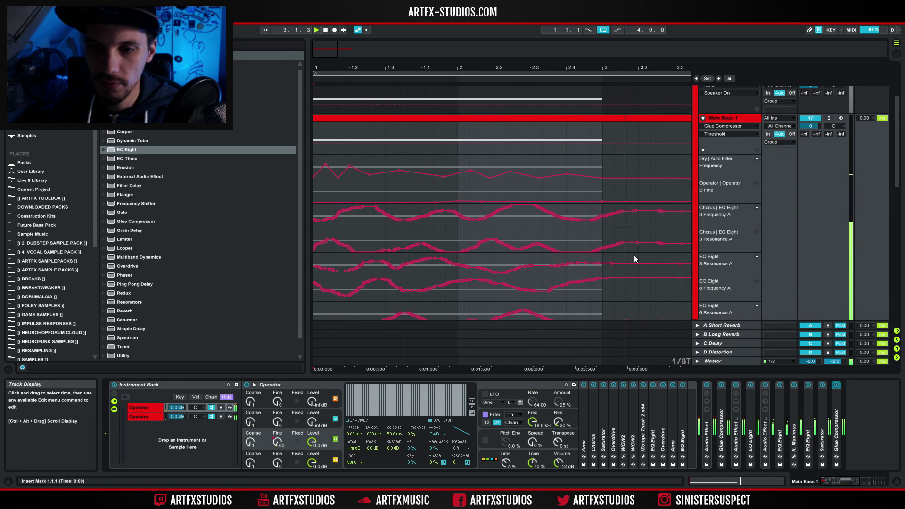
scroll(634, 254, up, 3)
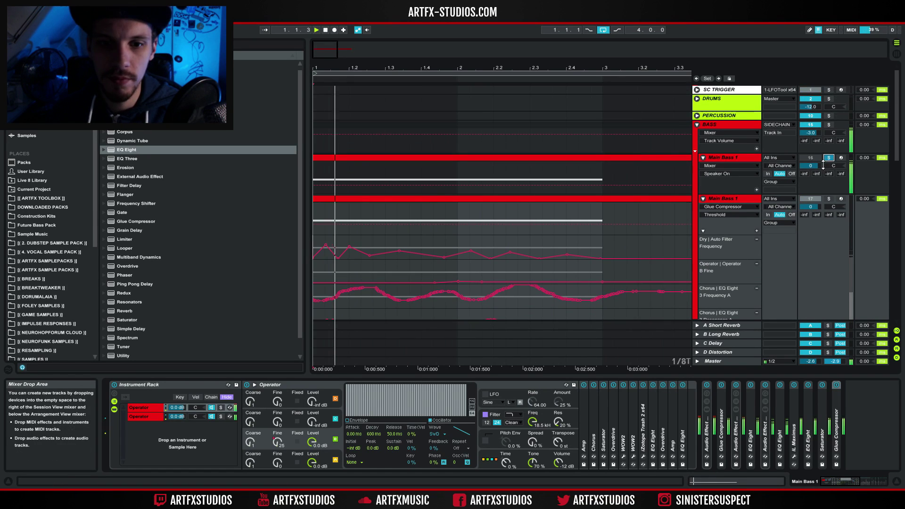
click(828, 157)
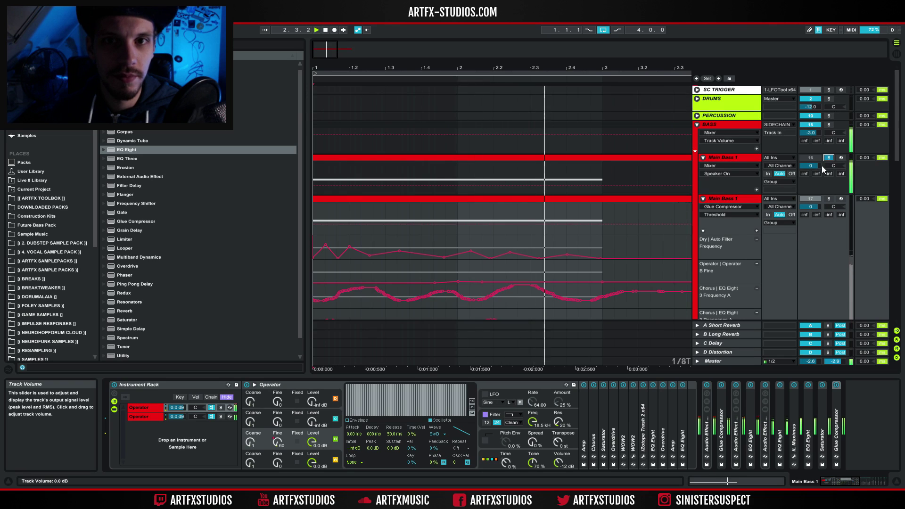